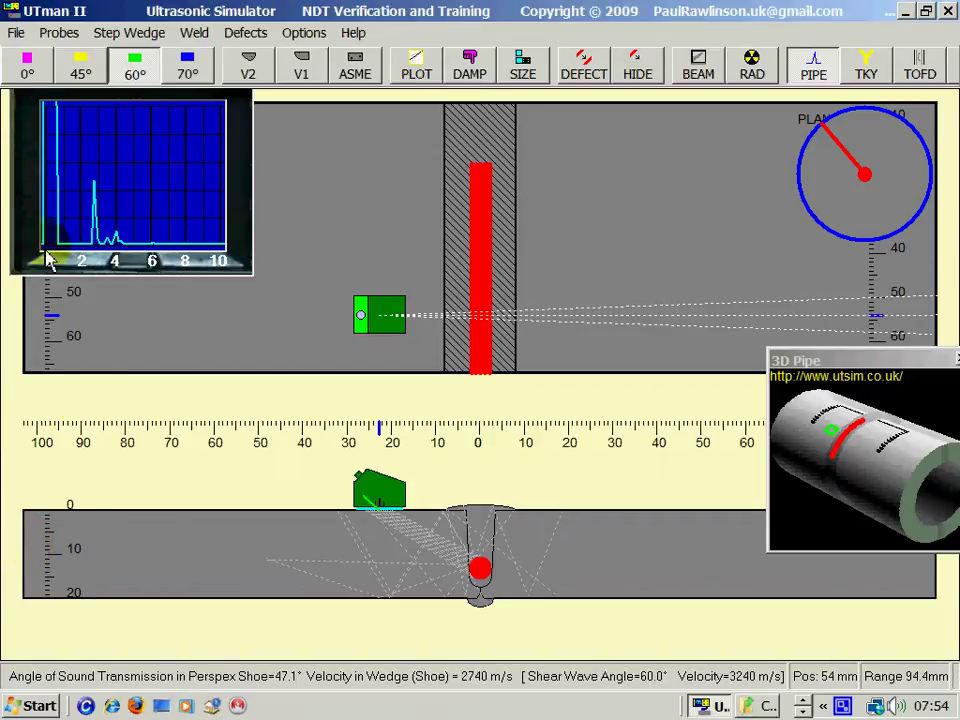
Step: Save the current weld inspection setup as the UTman file 'quicksave' and dismiss the emailing hint
{"action": "left_click", "coordinate": [17, 38]}
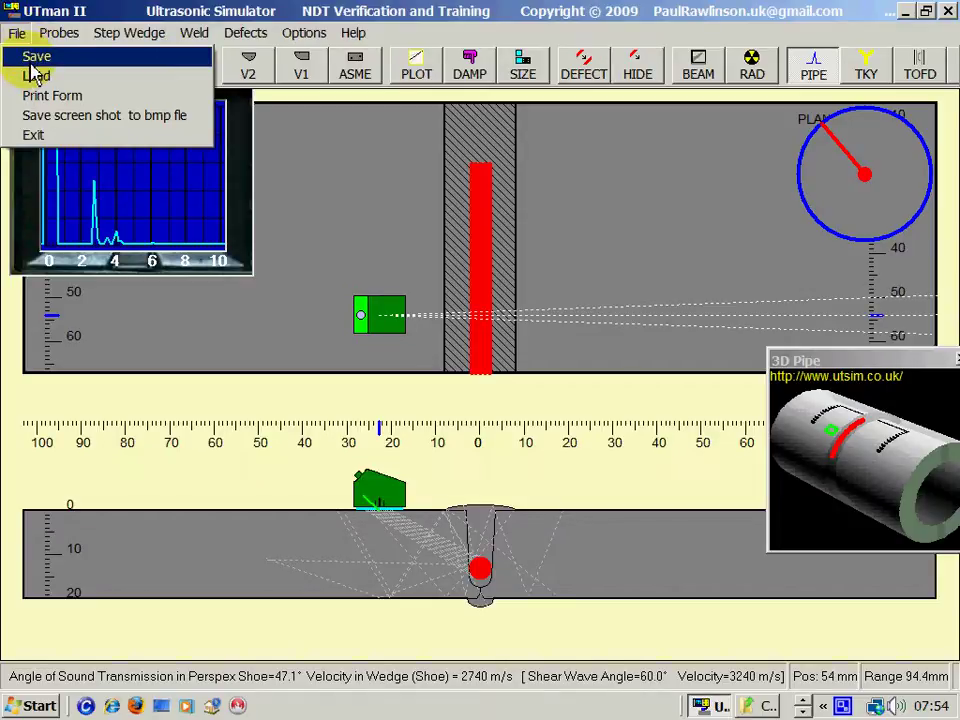
{"action": "left_click", "coordinate": [34, 60]}
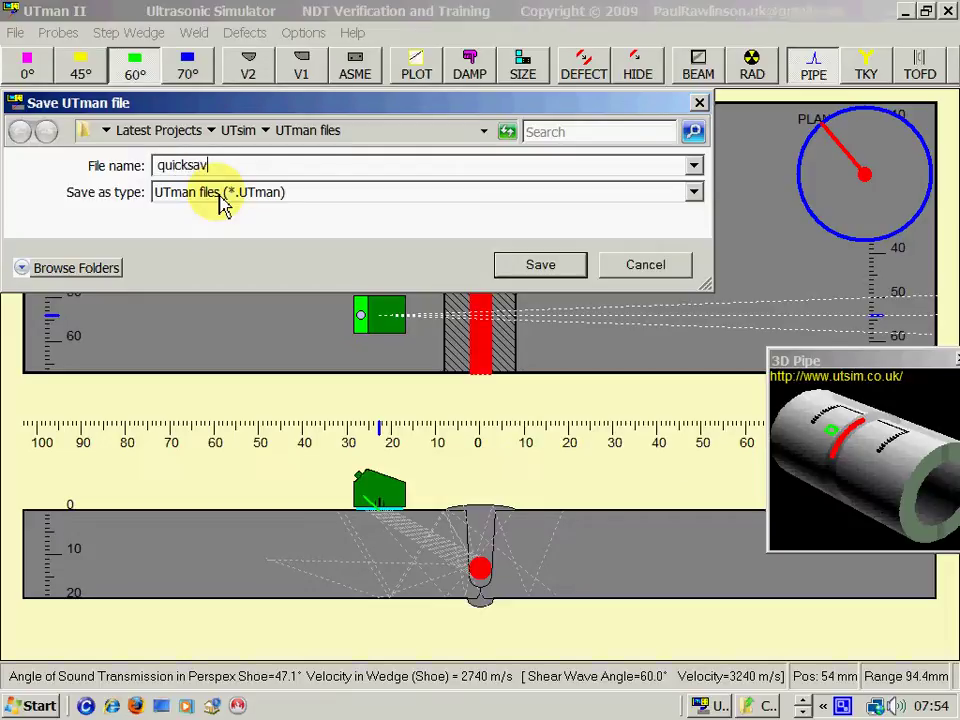
{"action": "key", "text": "Return"}
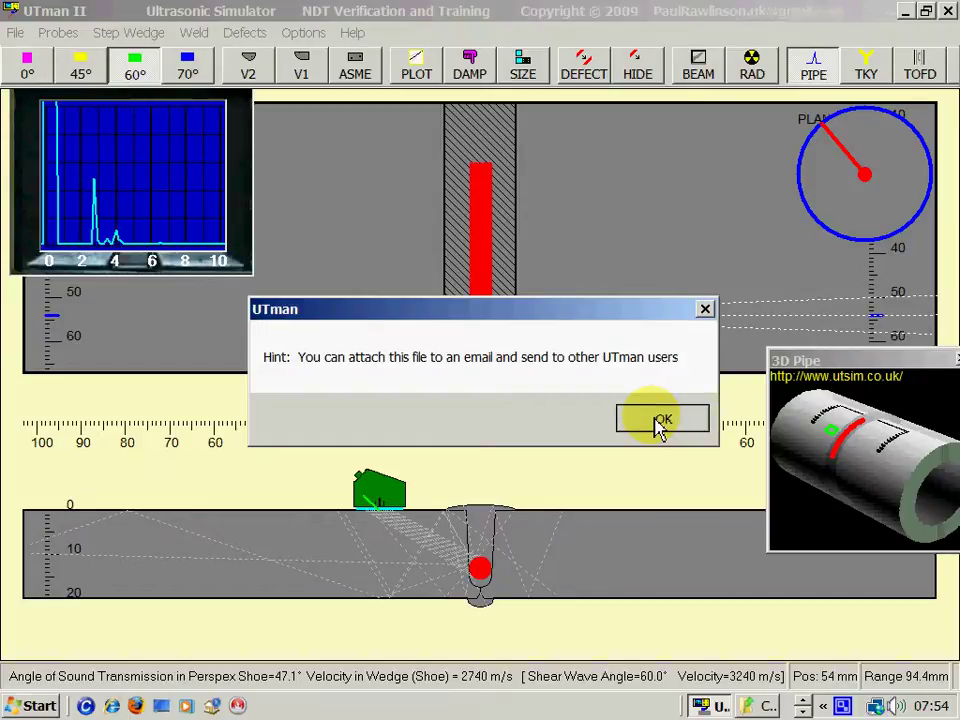
{"action": "left_click", "coordinate": [660, 422]}
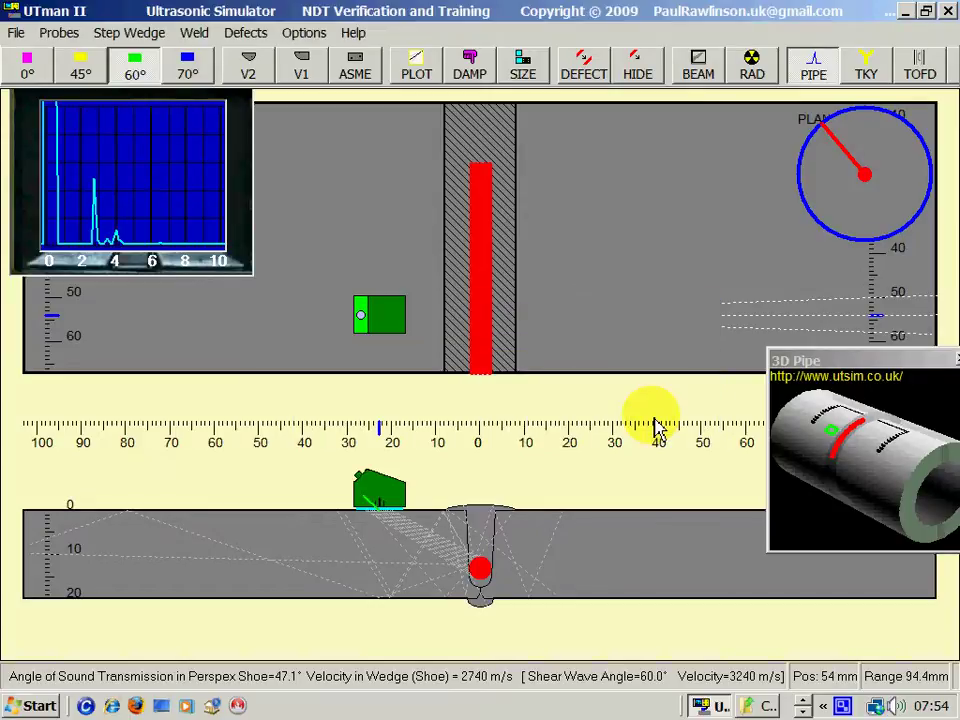
{"action": "left_click", "coordinate": [15, 36]}
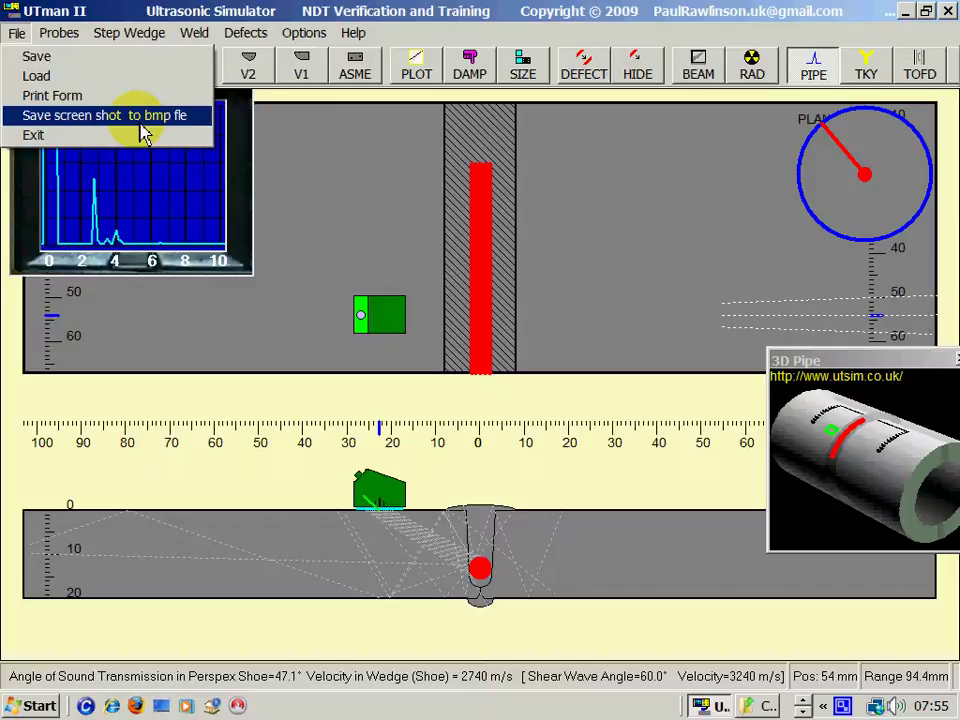
Step: Lower the probe's angle in the wedge slightly, then close the wedge angle panel
{"action": "mouse_move", "coordinate": [63, 42]}
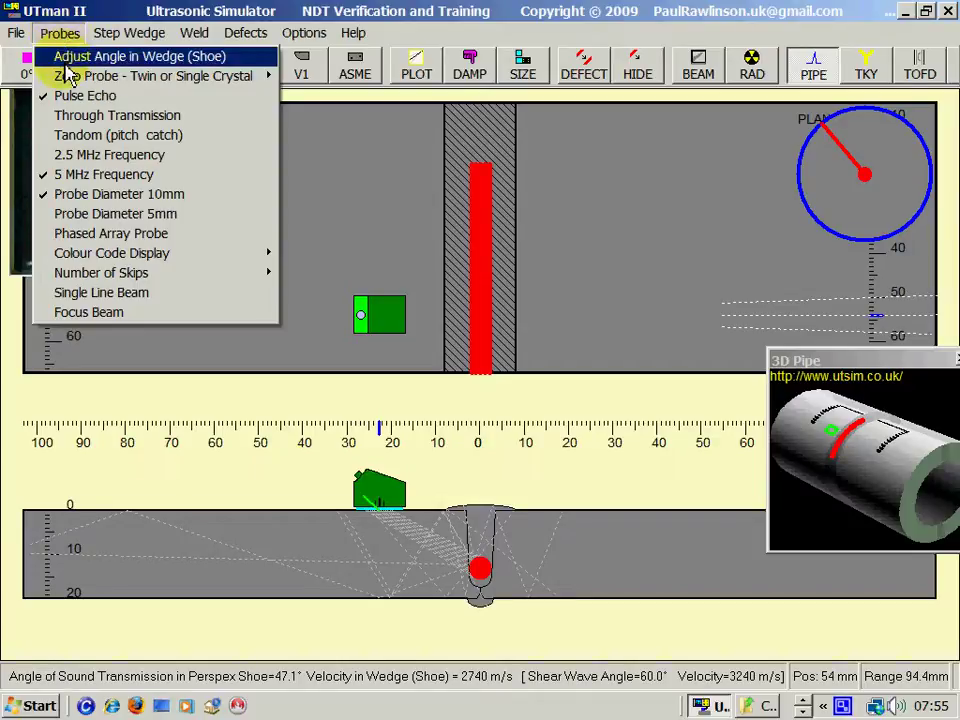
{"action": "left_click", "coordinate": [64, 58]}
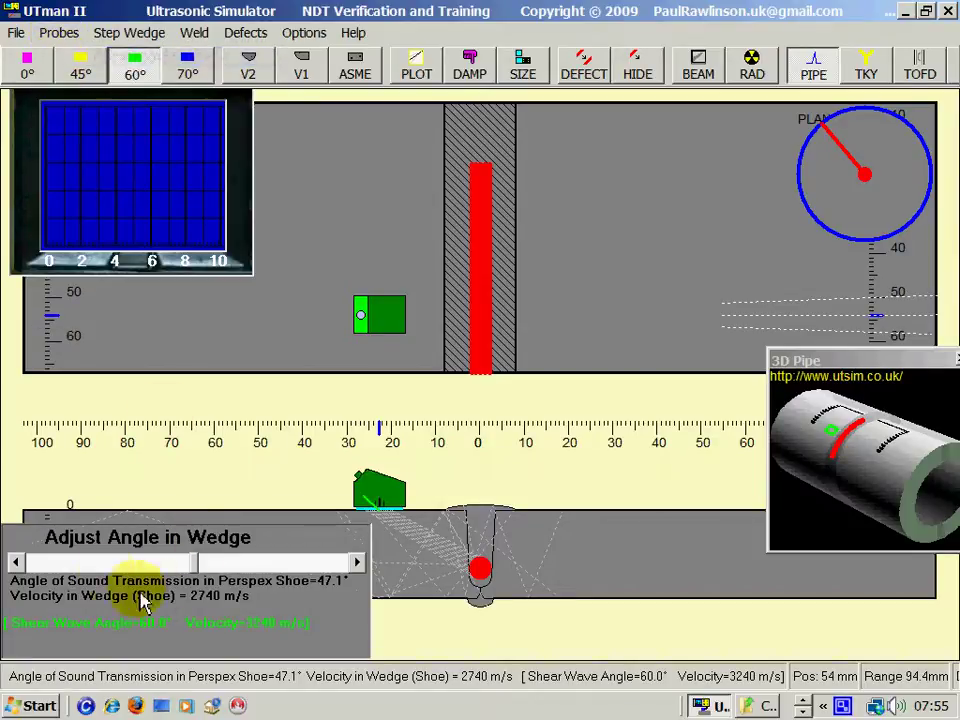
{"action": "left_click", "coordinate": [86, 562]}
{"action": "left_click", "coordinate": [86, 562]}
{"action": "left_click", "coordinate": [60, 33]}
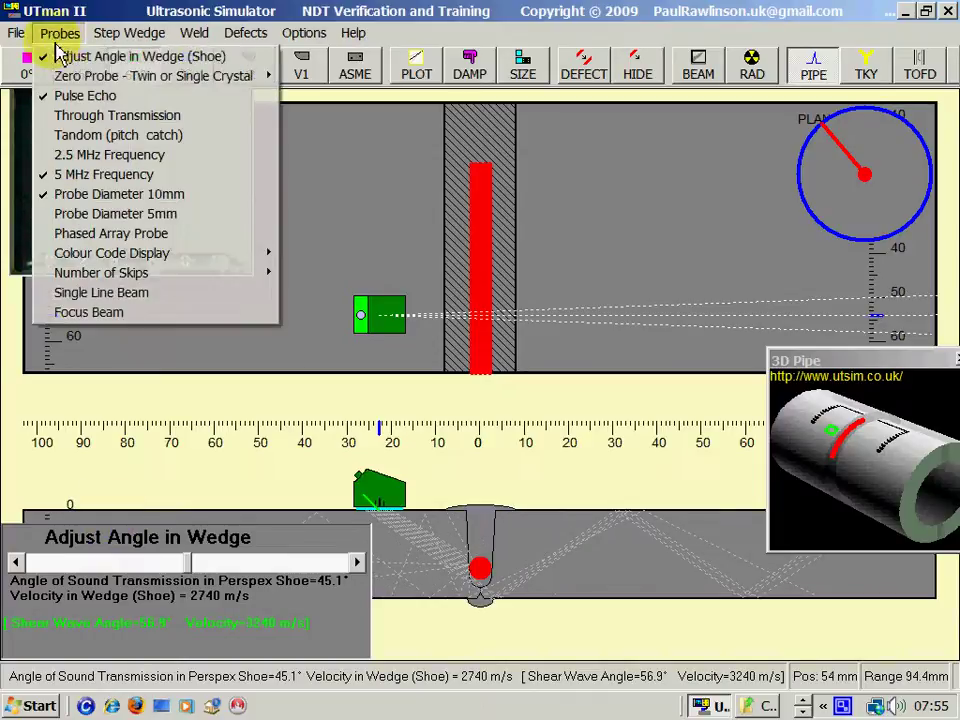
{"action": "left_click", "coordinate": [60, 54]}
Step: Switch to the 0° compression probe and move it to about 54 mm
{"action": "left_click", "coordinate": [52, 35]}
{"action": "mouse_move", "coordinate": [76, 80]}
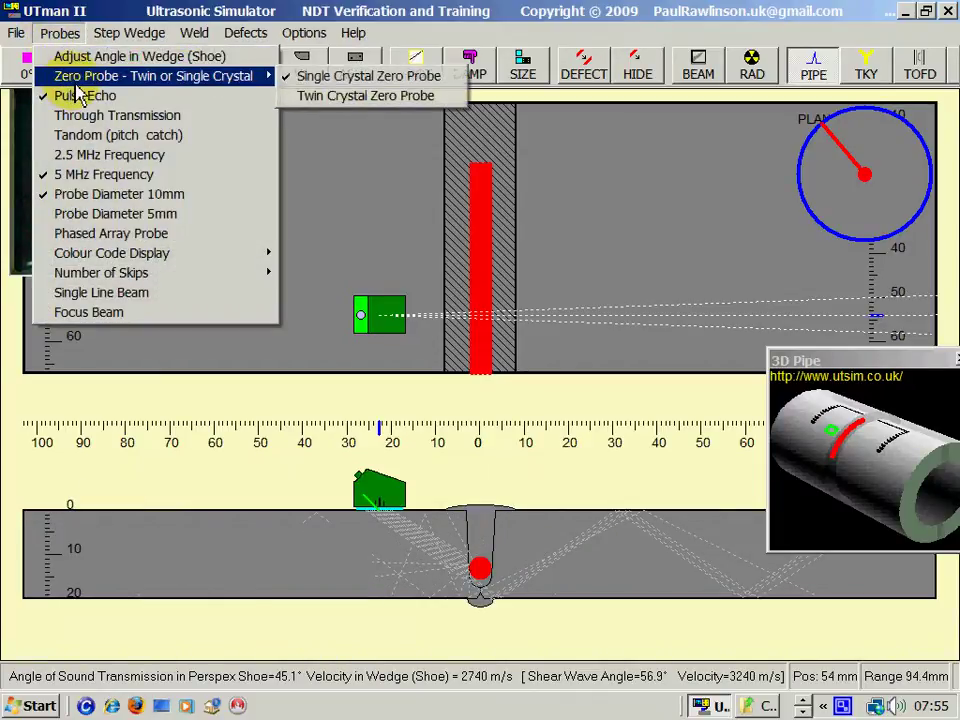
{"action": "left_click", "coordinate": [27, 67]}
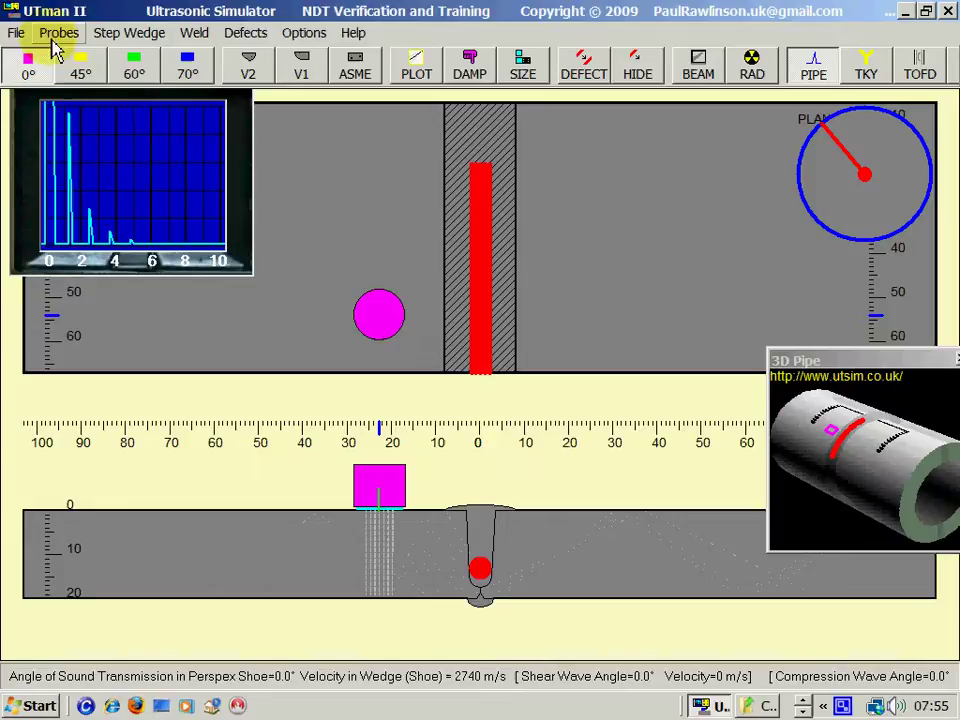
{"action": "left_click_drag", "start_coordinate": [377, 482], "coordinate": [250, 487]}
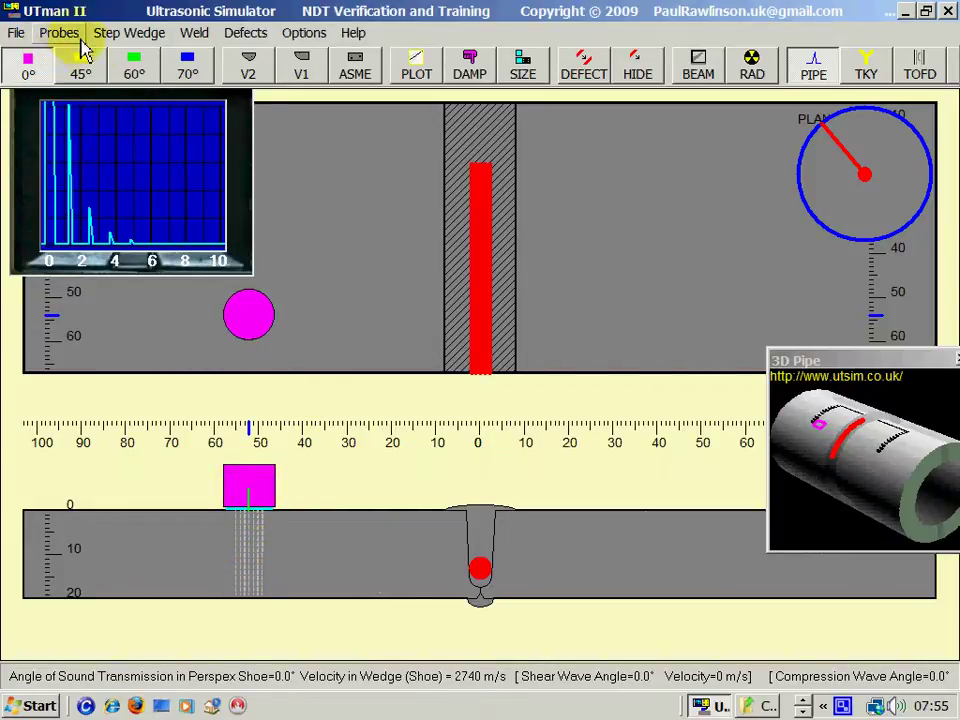
{"action": "left_click", "coordinate": [58, 33]}
{"action": "left_click", "coordinate": [94, 12]}
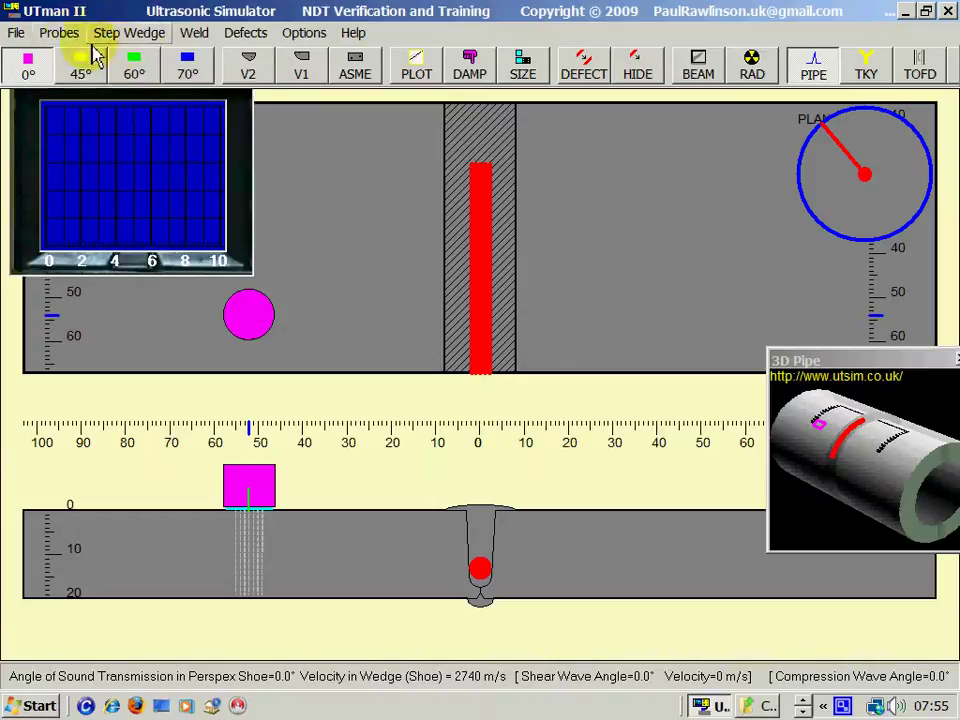
Step: Try a twin-crystal zero probe, scanning it along the plate, then revert to single crystal
{"action": "left_click", "coordinate": [60, 33]}
{"action": "mouse_move", "coordinate": [245, 76]}
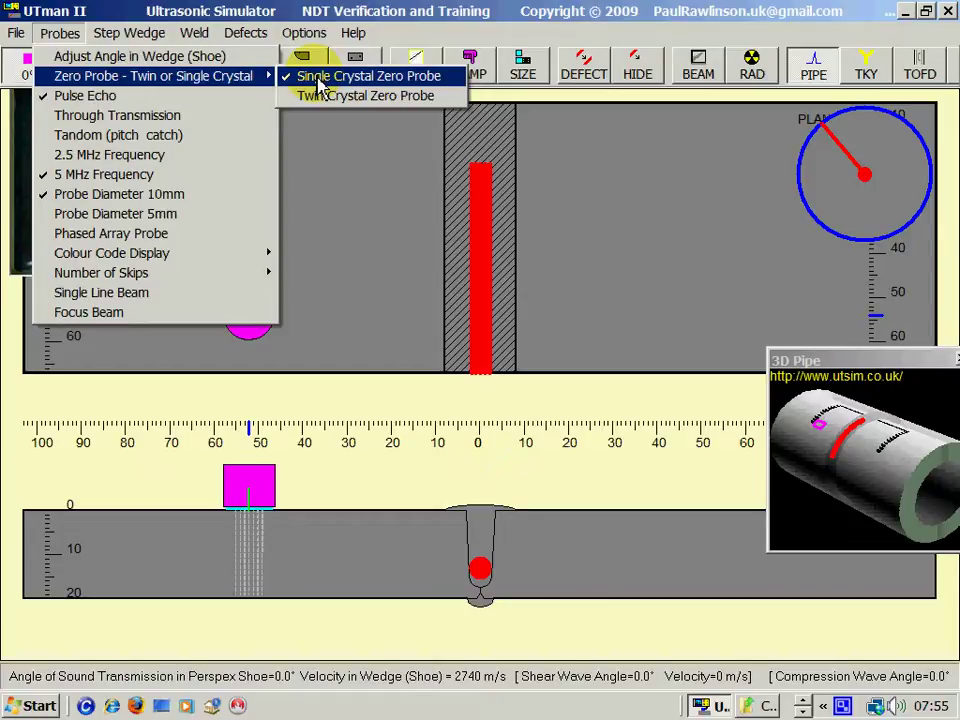
{"action": "left_click", "coordinate": [318, 97]}
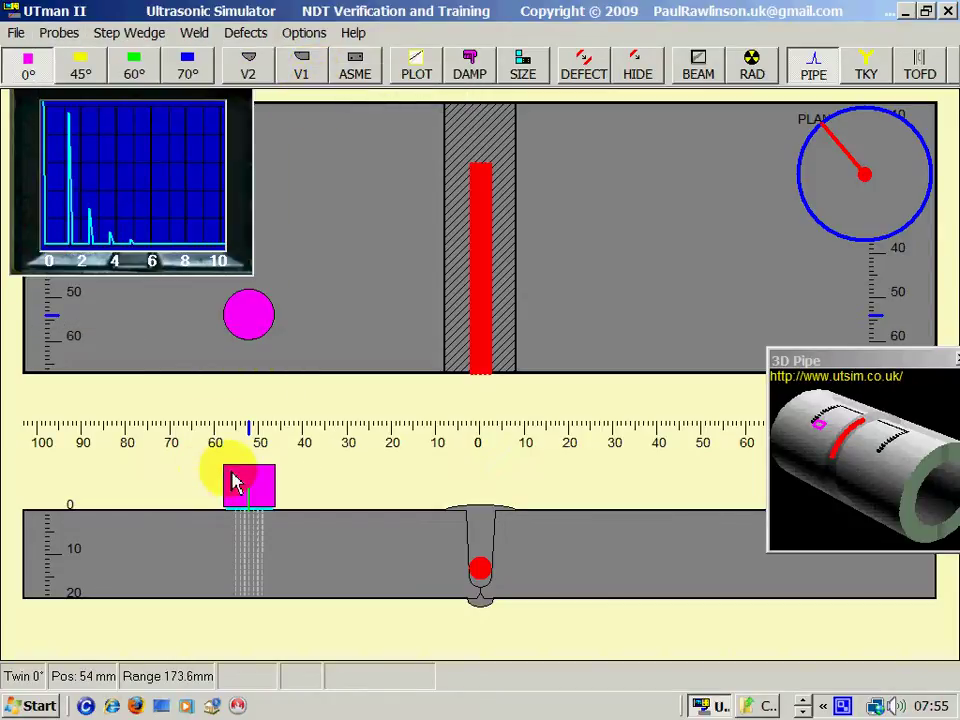
{"action": "mouse_move", "coordinate": [232, 482]}
{"action": "left_mouse_down"}
{"action": "mouse_move", "coordinate": [266, 480]}
{"action": "mouse_move", "coordinate": [231, 476]}
{"action": "mouse_move", "coordinate": [244, 478]}
{"action": "left_mouse_up"}
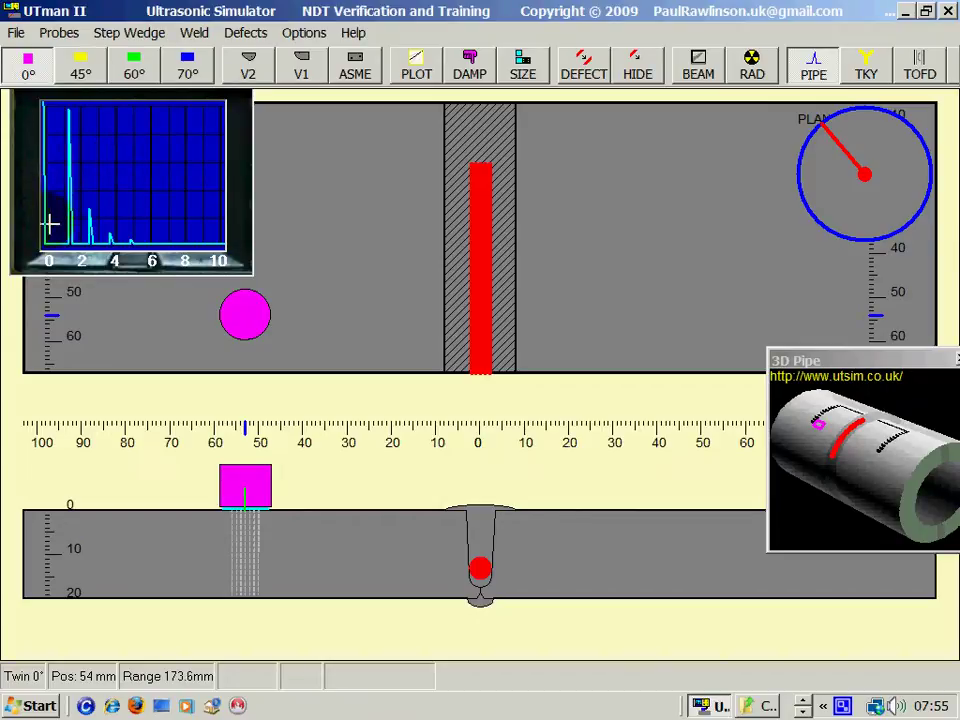
{"action": "left_click", "coordinate": [59, 33]}
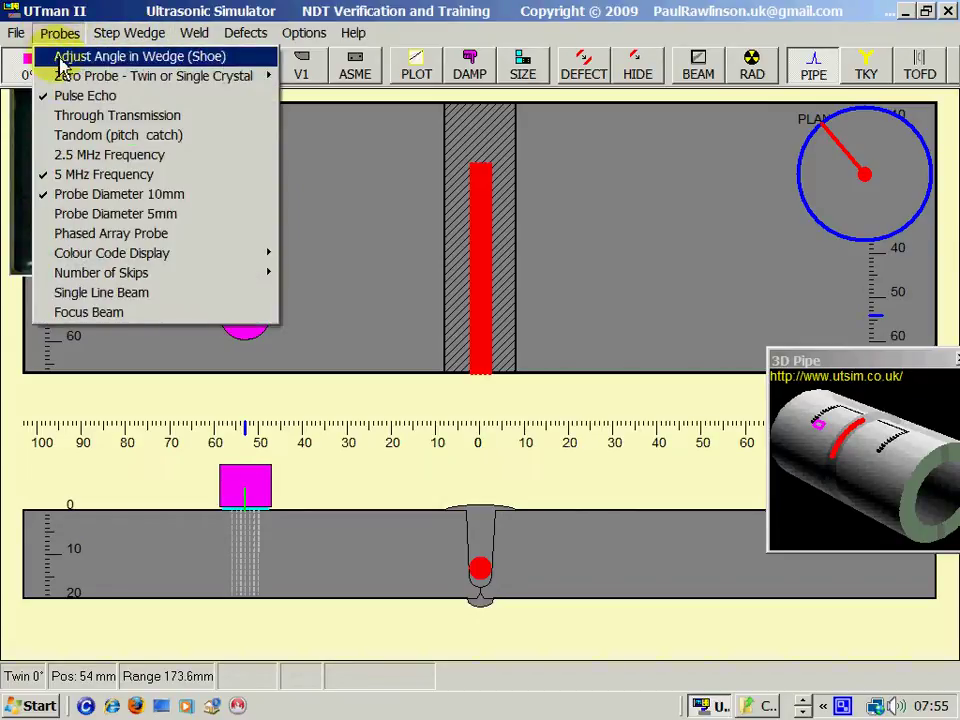
{"action": "mouse_move", "coordinate": [167, 90]}
{"action": "left_click", "coordinate": [310, 78]}
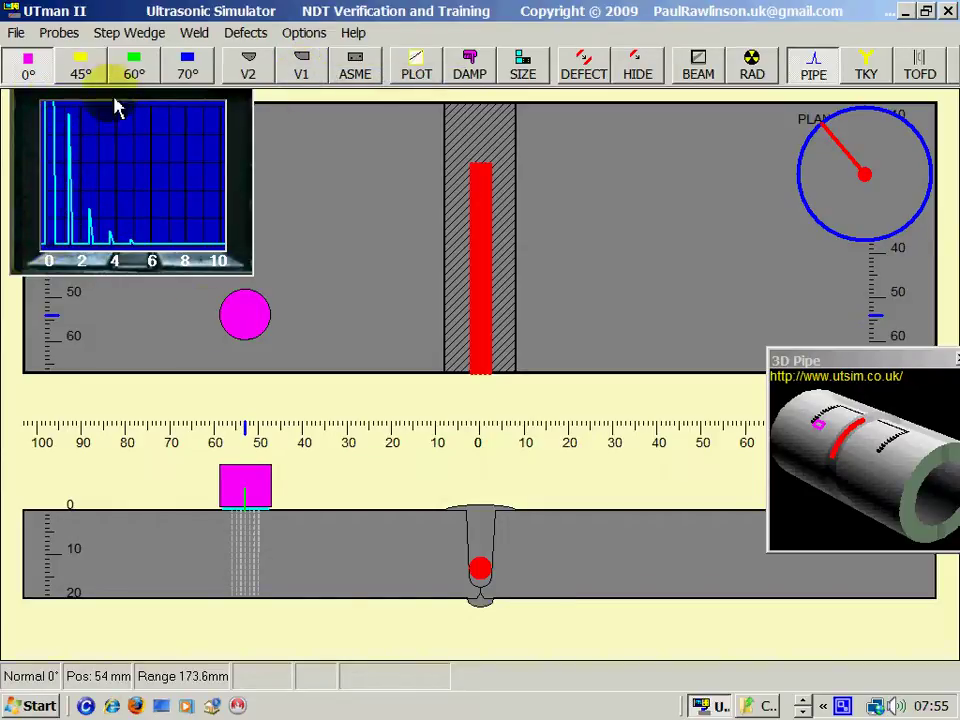
Step: Switch to a twin-crystal zero probe once more, then return to the single-crystal 0° probe
{"action": "left_click", "coordinate": [59, 33]}
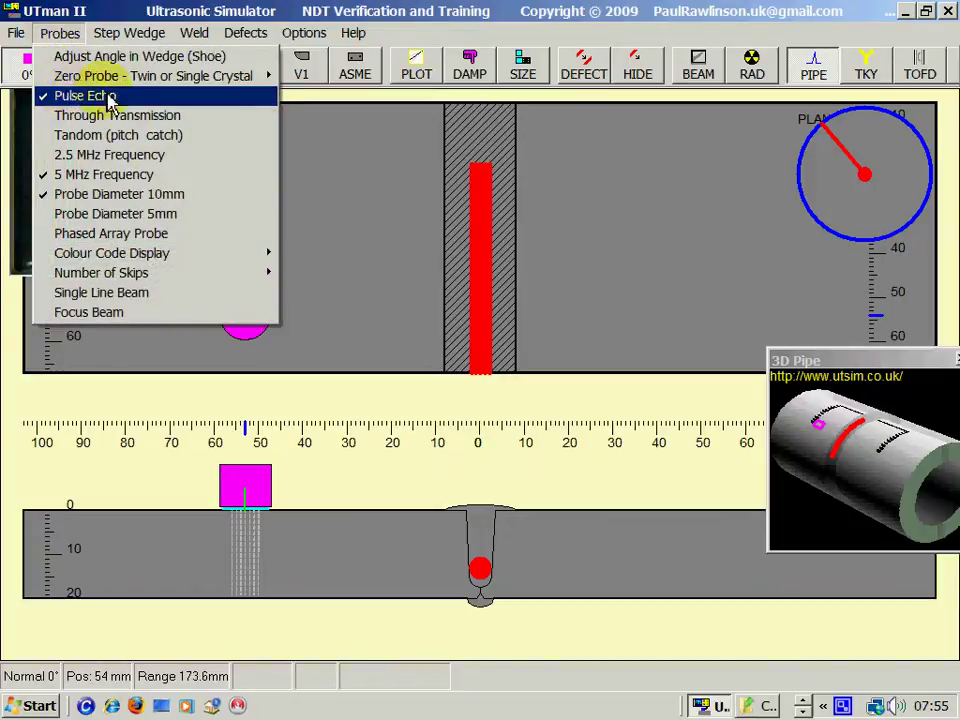
{"action": "mouse_move", "coordinate": [140, 78]}
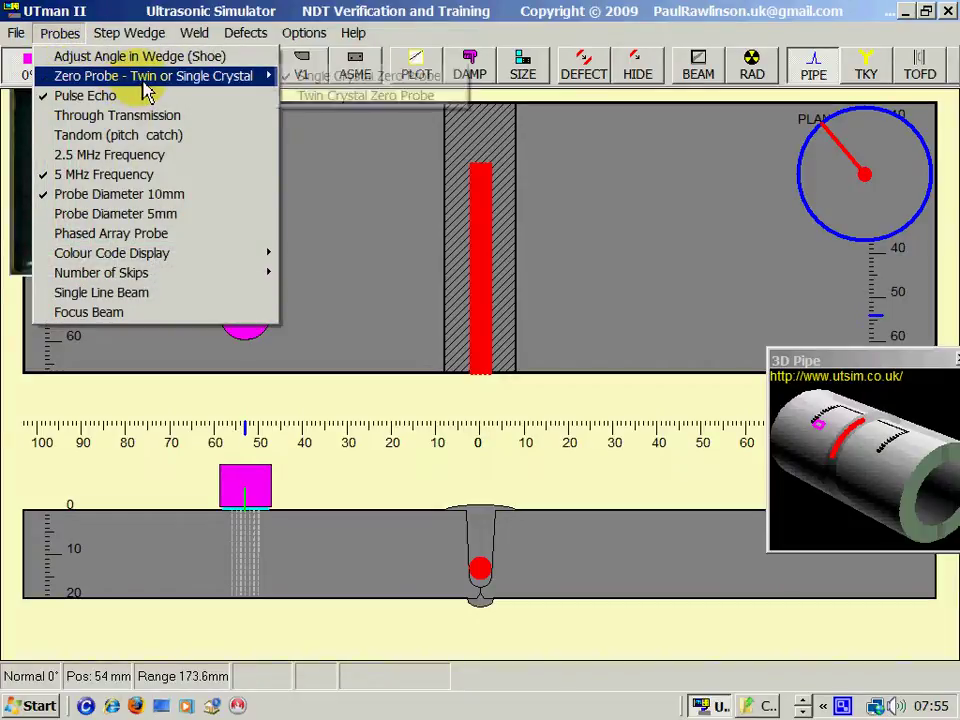
{"action": "left_click", "coordinate": [310, 98]}
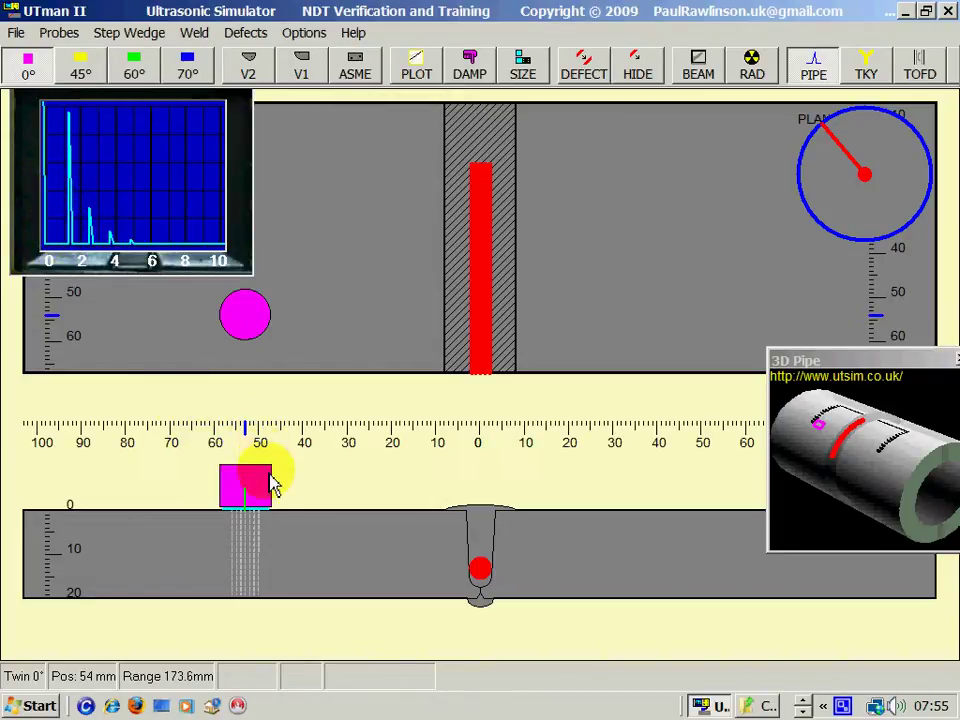
{"action": "left_click", "coordinate": [62, 36]}
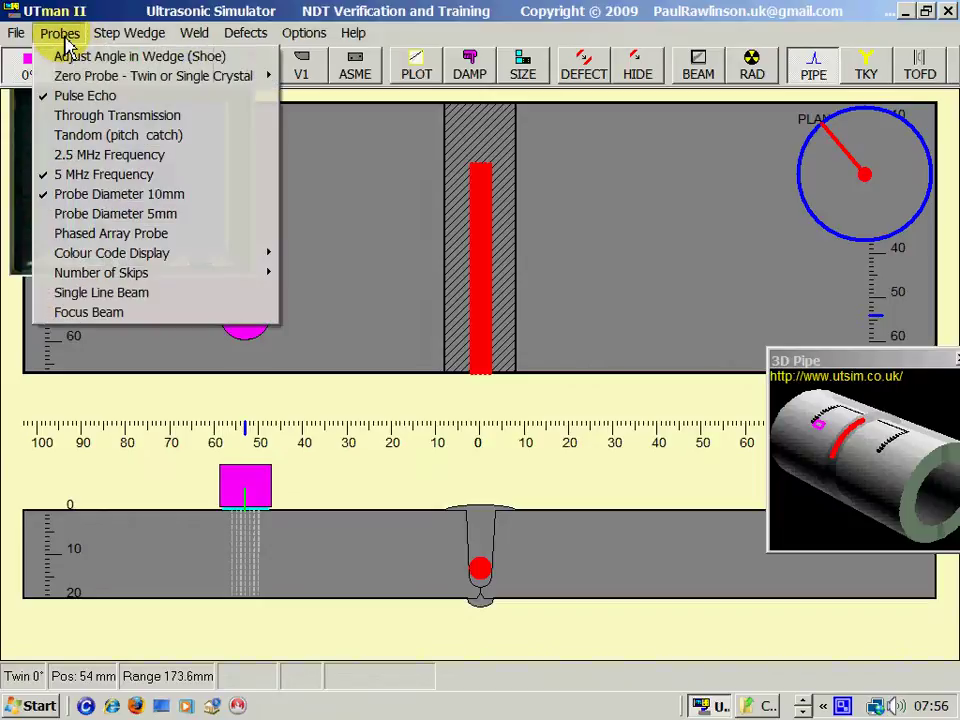
{"action": "mouse_move", "coordinate": [72, 78]}
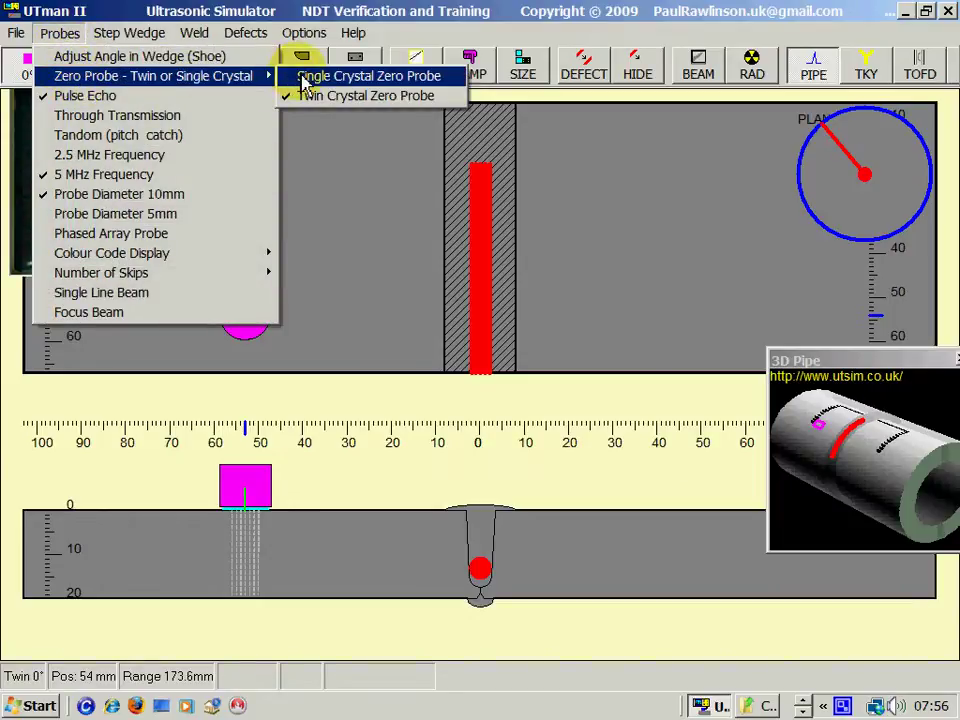
{"action": "left_click", "coordinate": [303, 80]}
{"action": "left_click", "coordinate": [64, 35]}
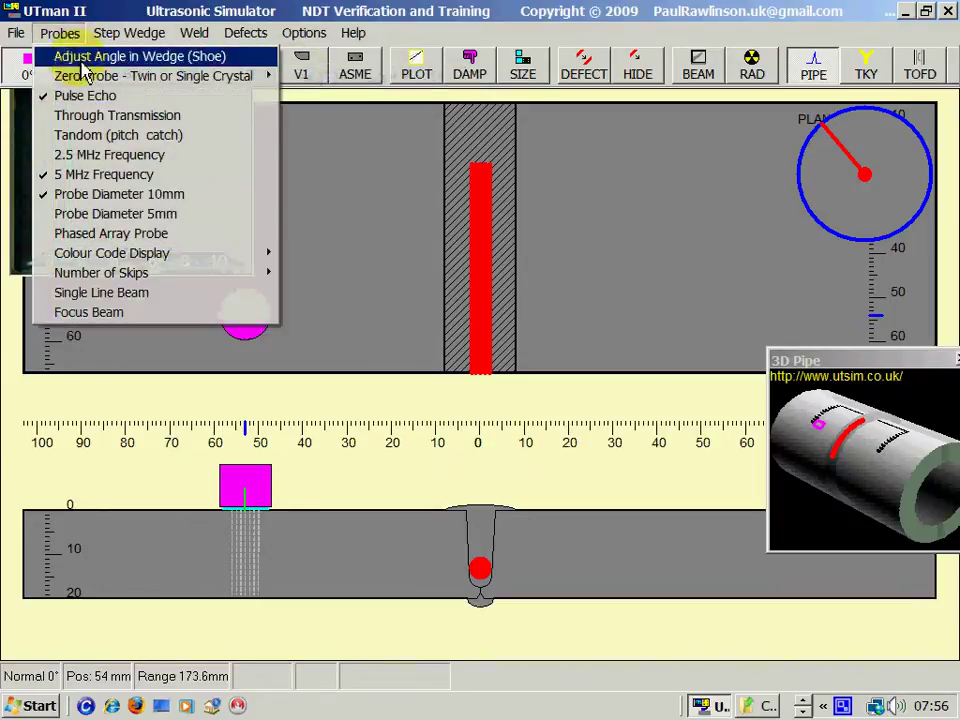
Step: Switch to tandem pitch-catch mode with both probes at 60°, sliding the pair to about 25
{"action": "left_click", "coordinate": [97, 146]}
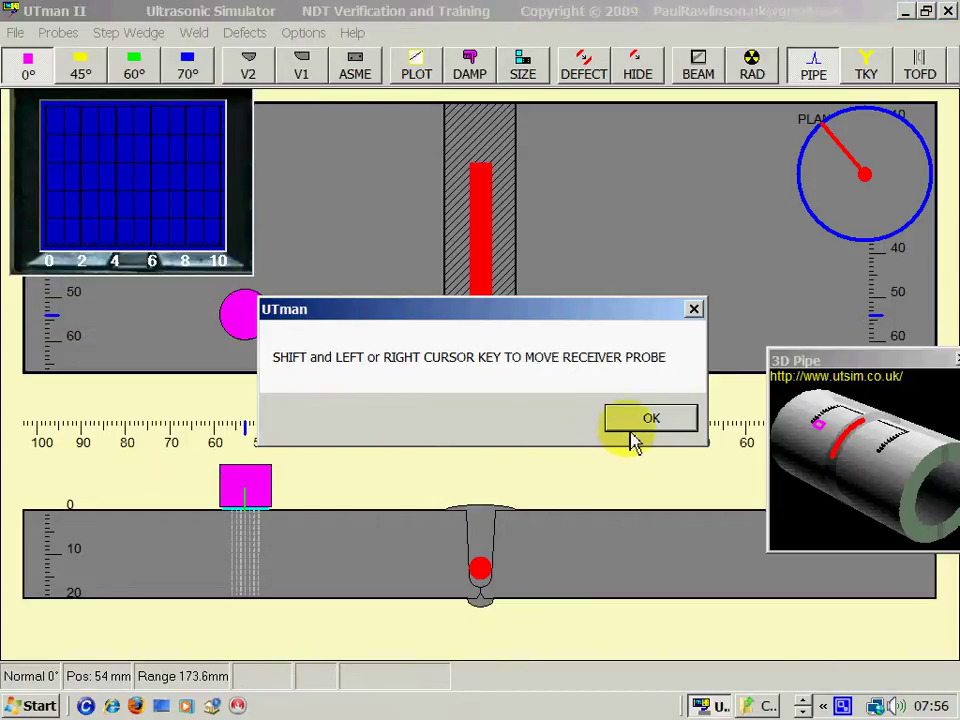
{"action": "left_click", "coordinate": [634, 430]}
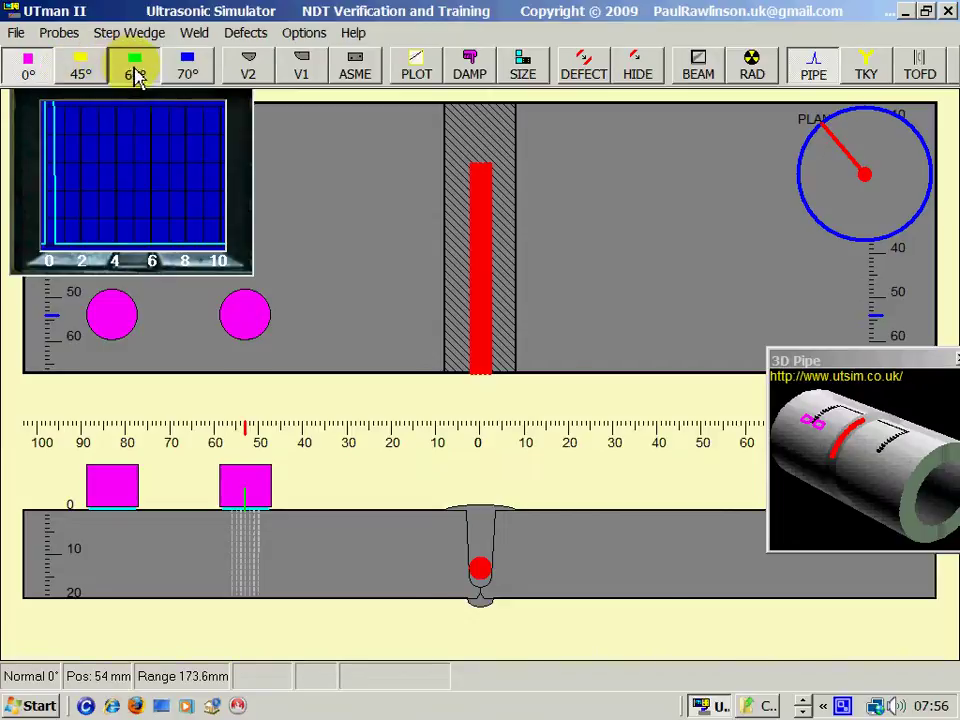
{"action": "left_click", "coordinate": [134, 66]}
{"action": "mouse_move", "coordinate": [360, 487]}
{"action": "left_mouse_down"}
{"action": "mouse_move", "coordinate": [309, 484]}
{"action": "mouse_move", "coordinate": [386, 484]}
{"action": "mouse_move", "coordinate": [377, 488]}
{"action": "left_mouse_up"}
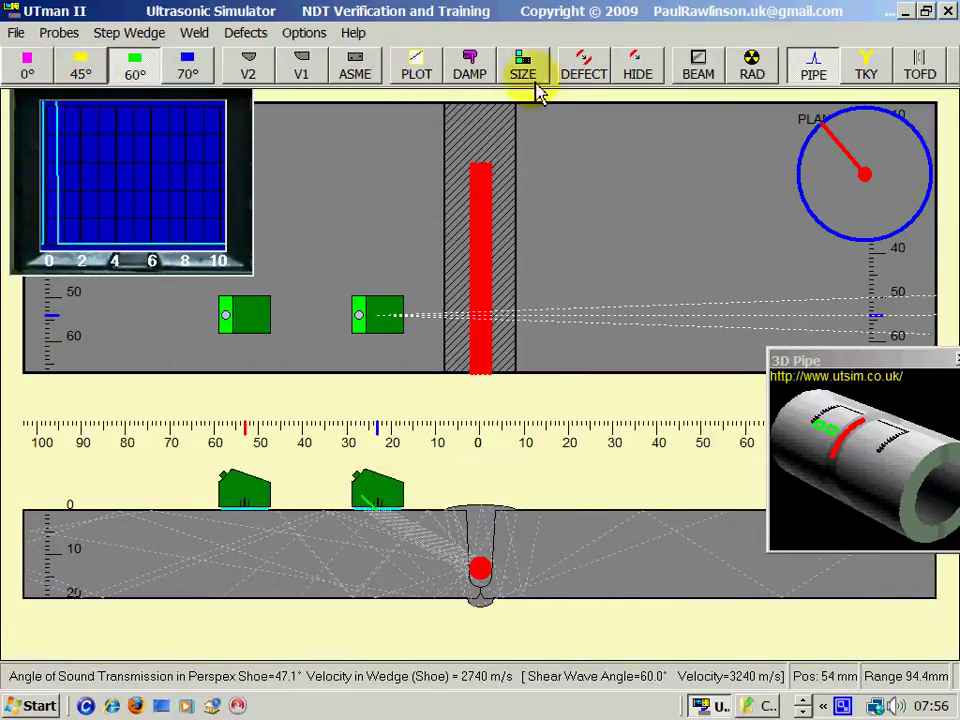
Step: Delete all existing defects and draw a lack-of-fusion defect down the weld
{"action": "left_click", "coordinate": [578, 76]}
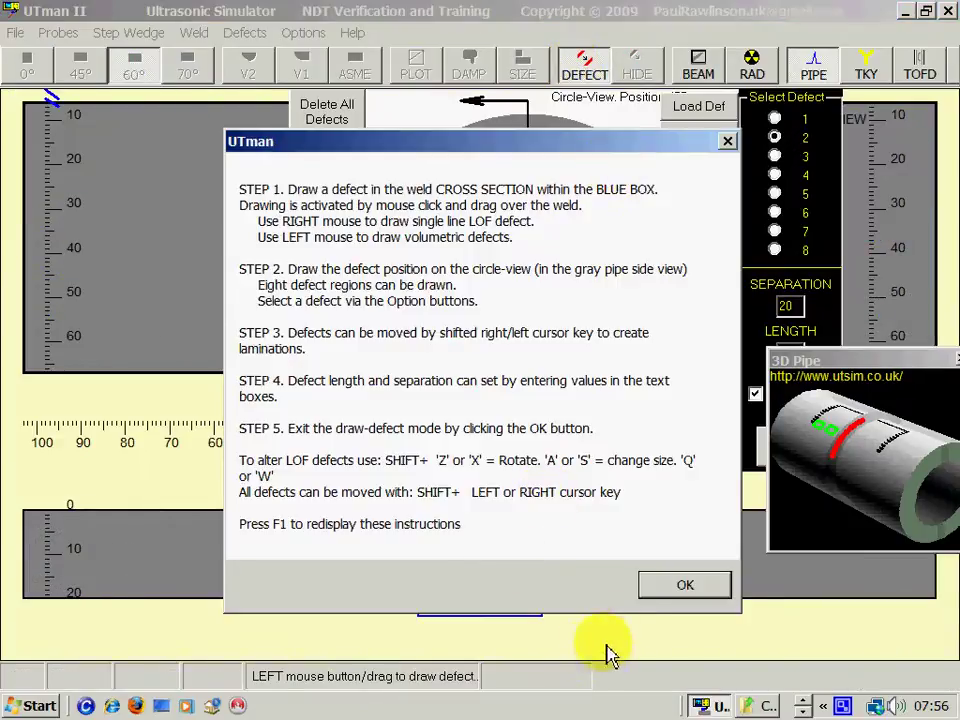
{"action": "left_click", "coordinate": [671, 588]}
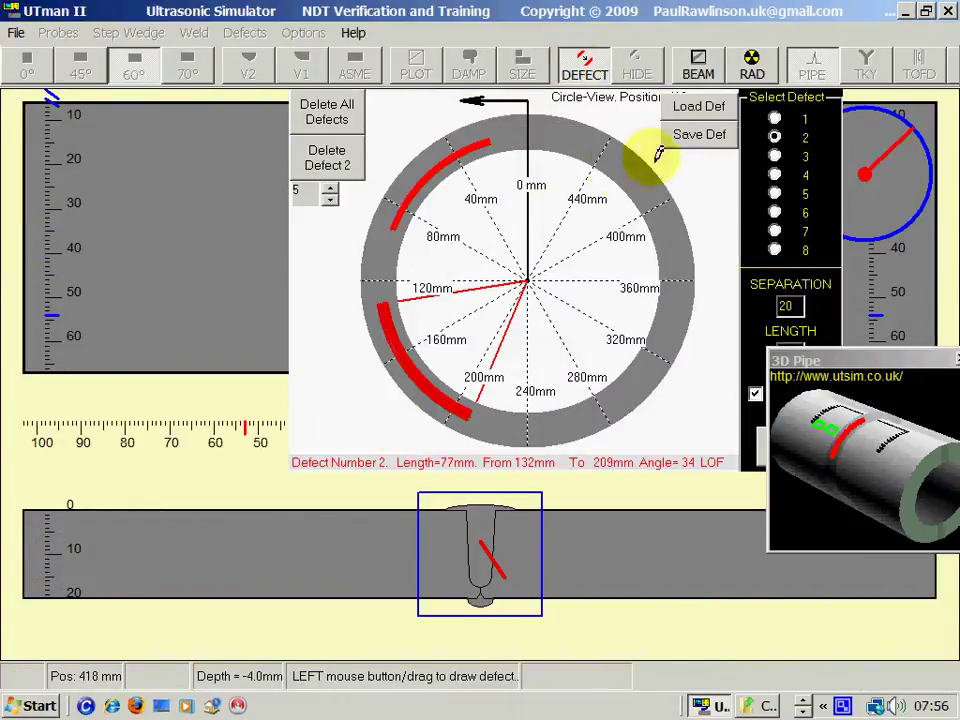
{"action": "left_click", "coordinate": [775, 119]}
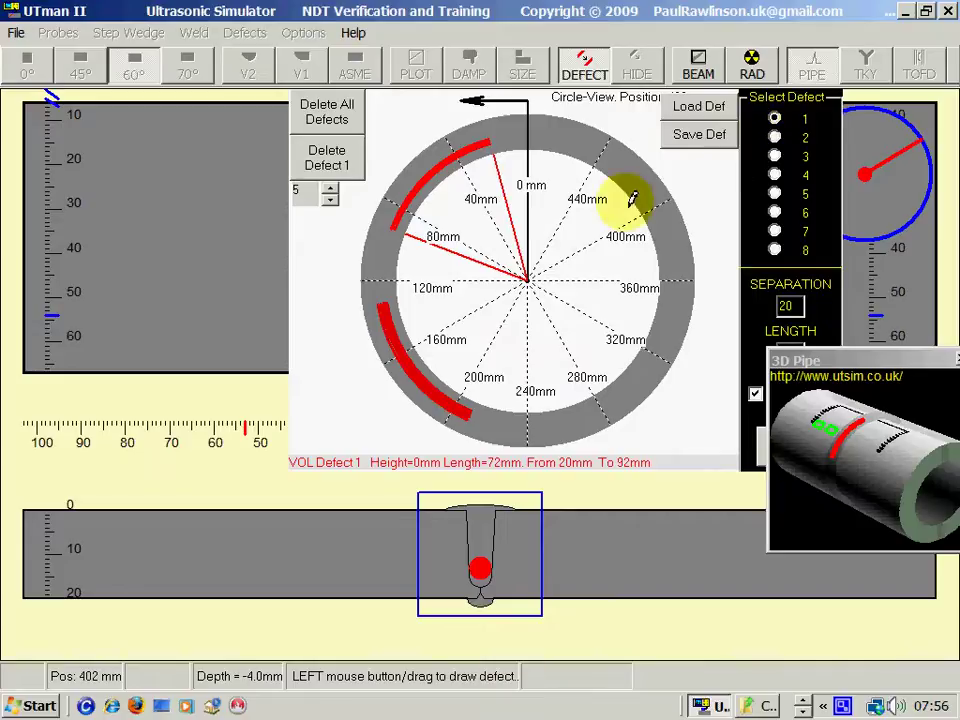
{"action": "left_click", "coordinate": [327, 111]}
{"action": "left_click", "coordinate": [466, 419]}
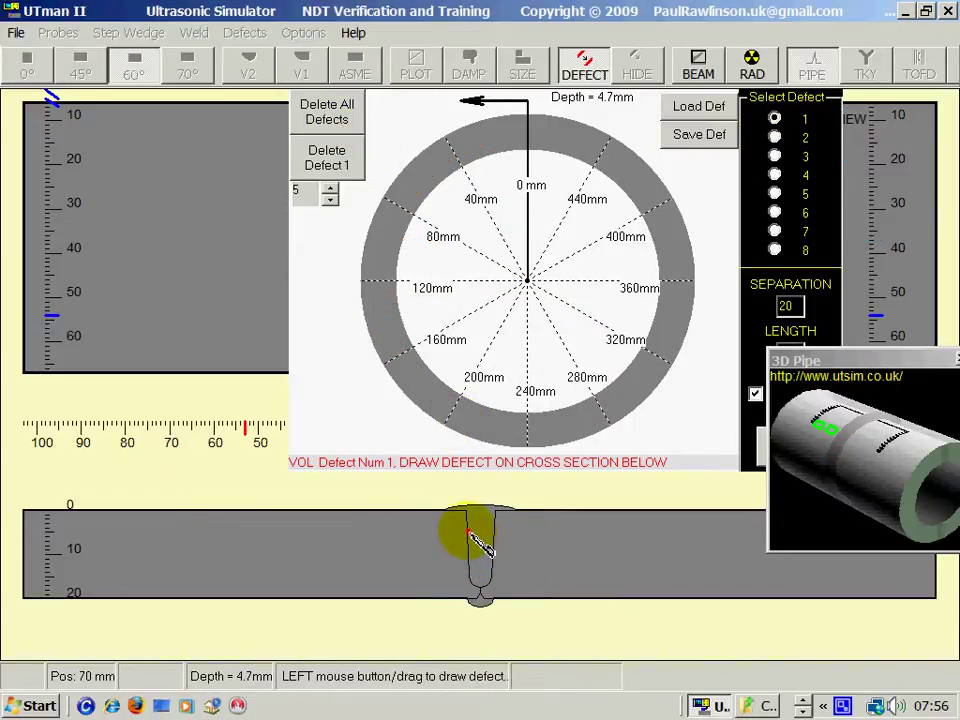
{"action": "left_click_drag", "start_coordinate": [469, 531], "coordinate": [474, 577]}
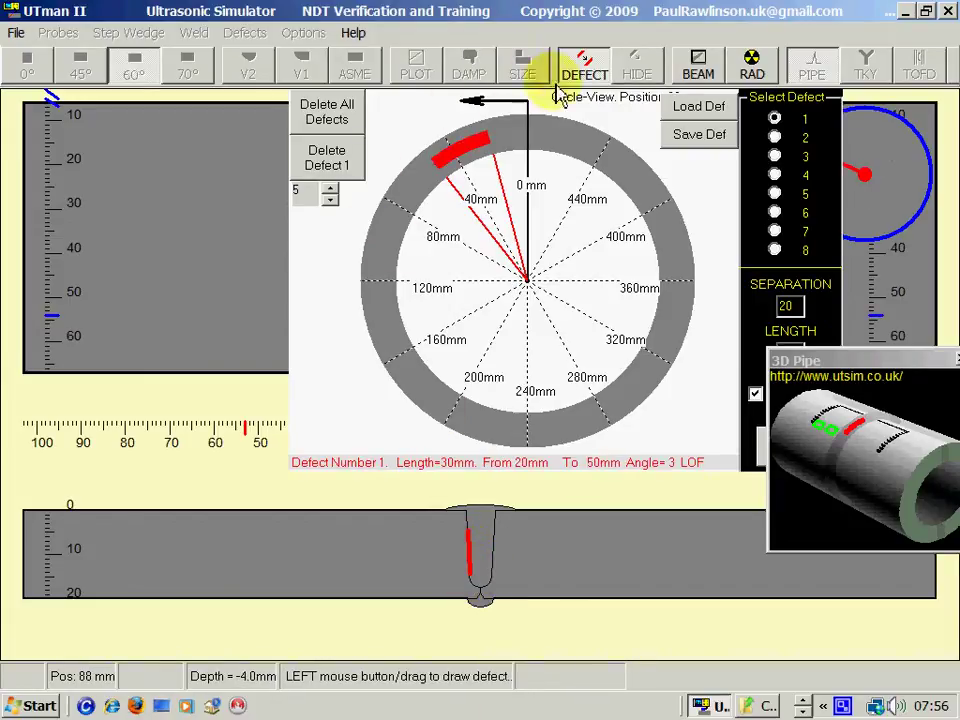
Step: Return to scanning mode and slide the tandem probe pair closer to the weld
{"action": "left_click", "coordinate": [590, 80]}
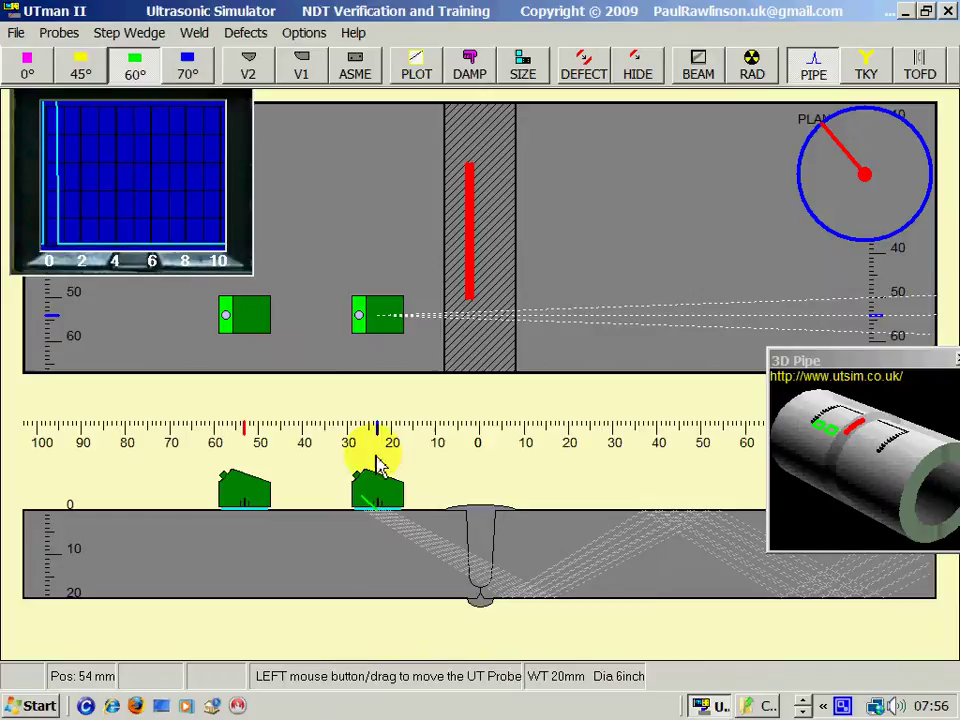
{"action": "left_click_drag", "start_coordinate": [373, 343], "coordinate": [401, 195]}
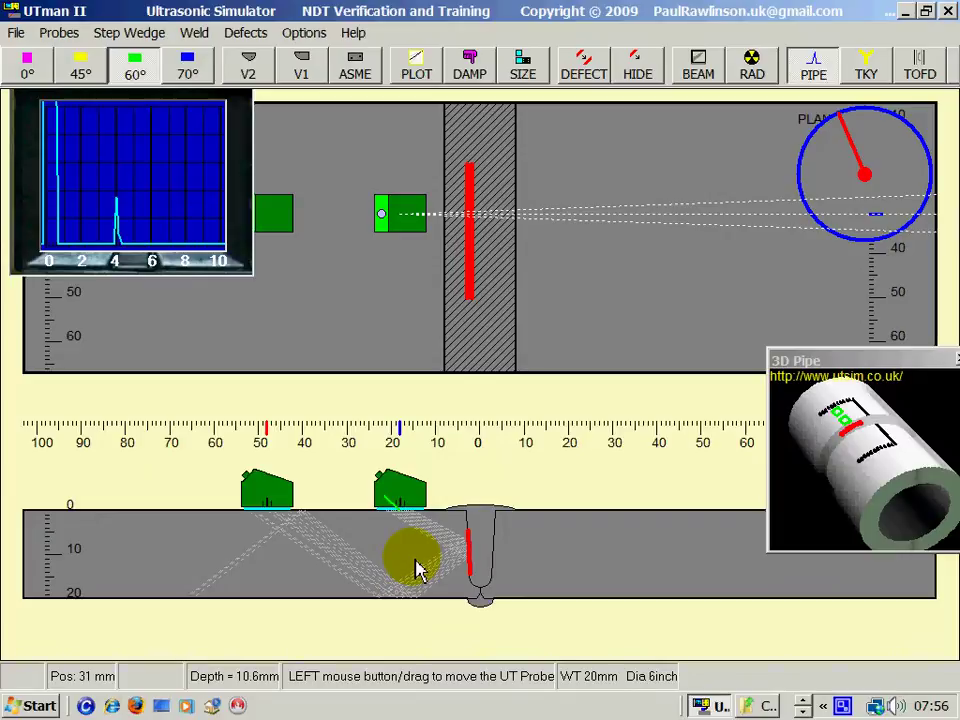
{"action": "key", "text": "Right"}
{"action": "key", "text": "Right"}
{"action": "key", "text": "Right"}
{"action": "key", "text": "Right"}
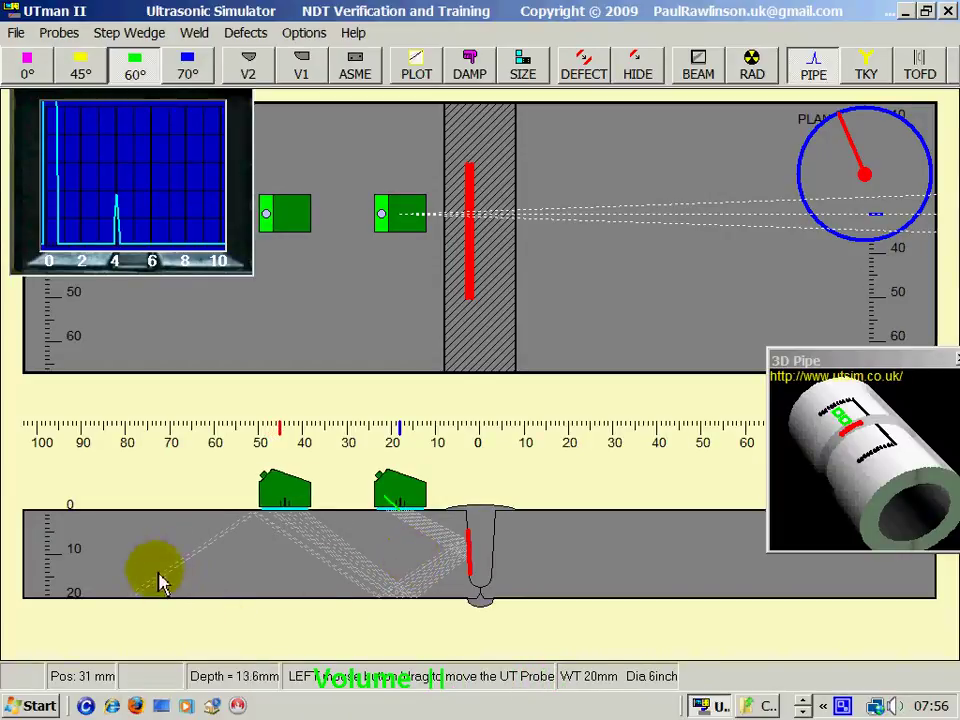
{"action": "key", "text": "Left"}
{"action": "key", "text": "Left"}
{"action": "key", "text": "Left"}
{"action": "key", "text": "Left"}
{"action": "key", "text": "Left"}
{"action": "key", "text": "Left"}
{"action": "key", "text": "Left"}
{"action": "key", "text": "Right"}
{"action": "key", "text": "Right"}
{"action": "key", "text": "Right"}
{"action": "key", "text": "Right"}
{"action": "key", "text": "Right"}
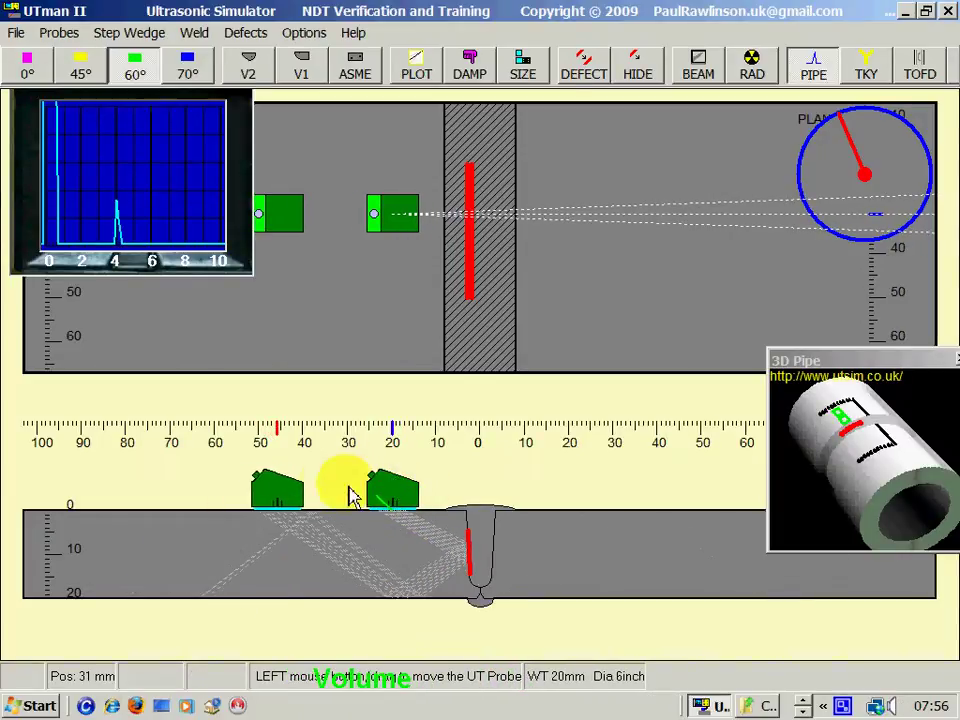
{"action": "mouse_move", "coordinate": [281, 501]}
{"action": "left_mouse_down"}
{"action": "mouse_move", "coordinate": [208, 501]}
{"action": "mouse_move", "coordinate": [300, 510]}
{"action": "mouse_move", "coordinate": [231, 497]}
{"action": "mouse_move", "coordinate": [289, 504]}
{"action": "left_mouse_up"}
{"action": "left_click_drag", "start_coordinate": [407, 521], "coordinate": [396, 494]}
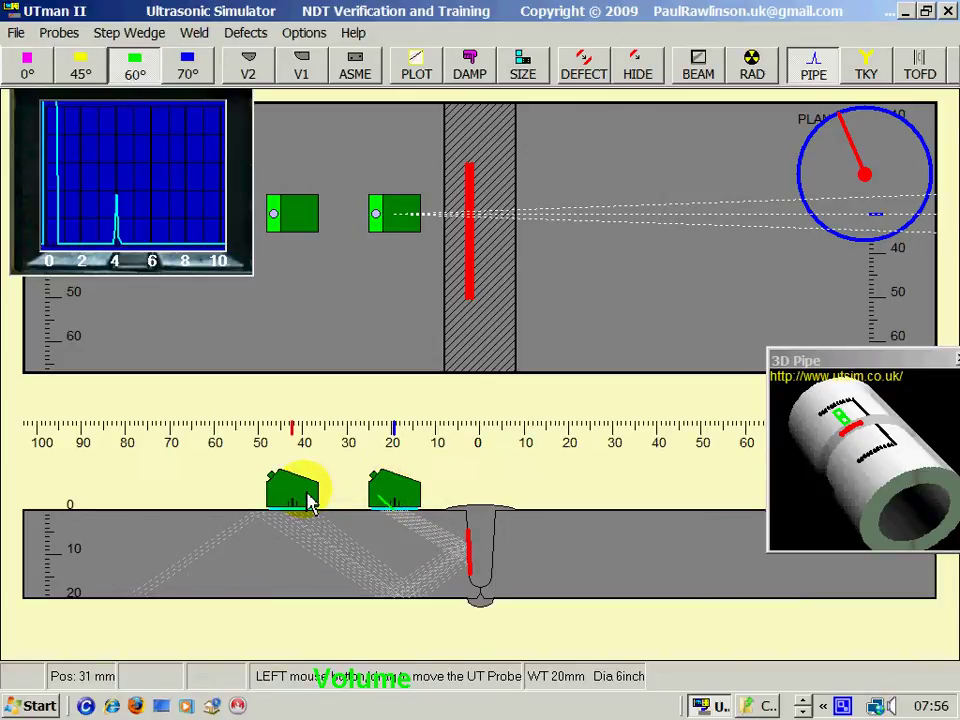
Step: Fine-tune the probes around the pipe circumference until the defect echo appears near 4
{"action": "key", "text": "Left"}
{"action": "key", "text": "Left"}
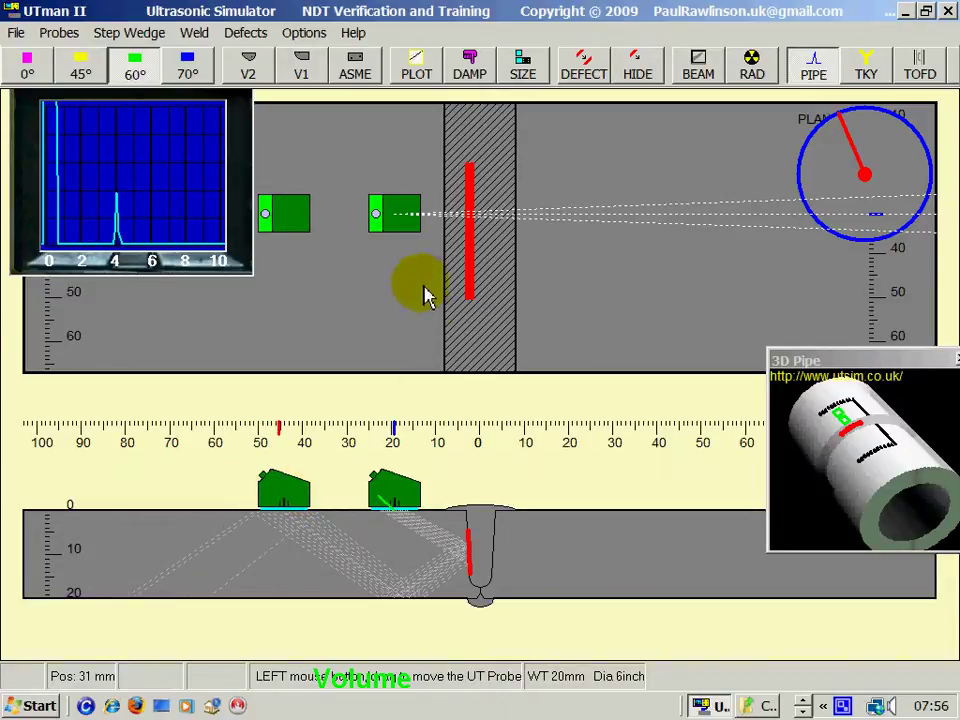
{"action": "key", "text": "Up"}
{"action": "key", "text": "Up"}
{"action": "key", "text": "Up"}
{"action": "key", "text": "Up"}
{"action": "key", "text": "Up"}
{"action": "key", "text": "Up"}
{"action": "key", "text": "Up"}
{"action": "key", "text": "Up"}
{"action": "key", "text": "Up"}
{"action": "key", "text": "Up"}
{"action": "key", "text": "Up"}
{"action": "key", "text": "Up"}
{"action": "key", "text": "Up"}
{"action": "key", "text": "Up"}
{"action": "key", "text": "Up"}
{"action": "key", "text": "Up"}
{"action": "key", "text": "Up"}
{"action": "key", "text": "Up"}
{"action": "key", "text": "Up"}
{"action": "key", "text": "Up"}
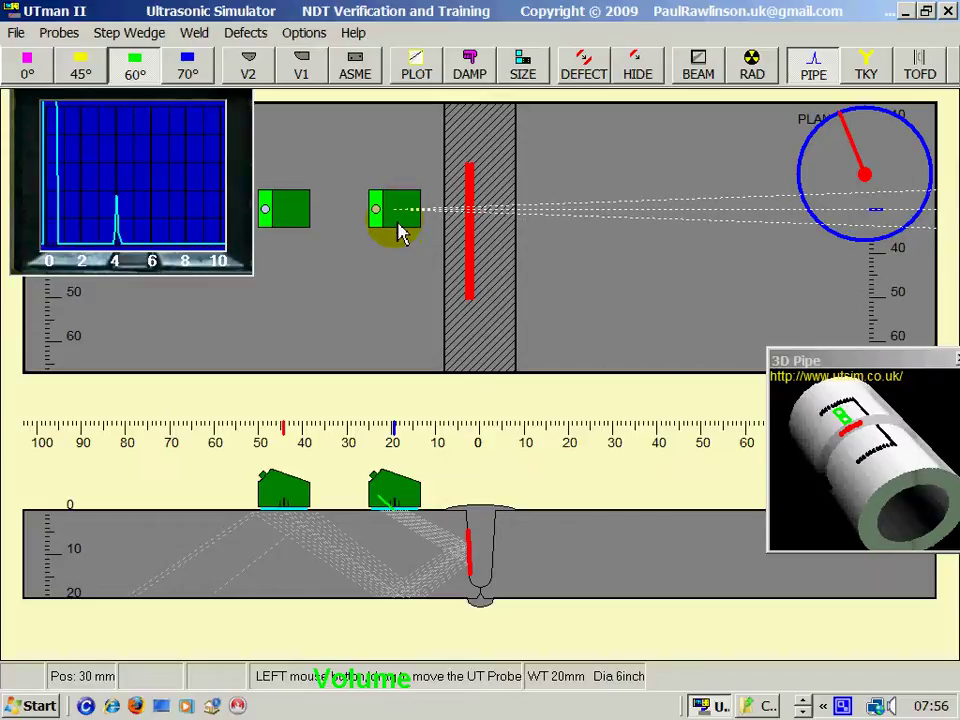
{"action": "key", "text": "Down"}
{"action": "key", "text": "Down"}
{"action": "key", "text": "Down"}
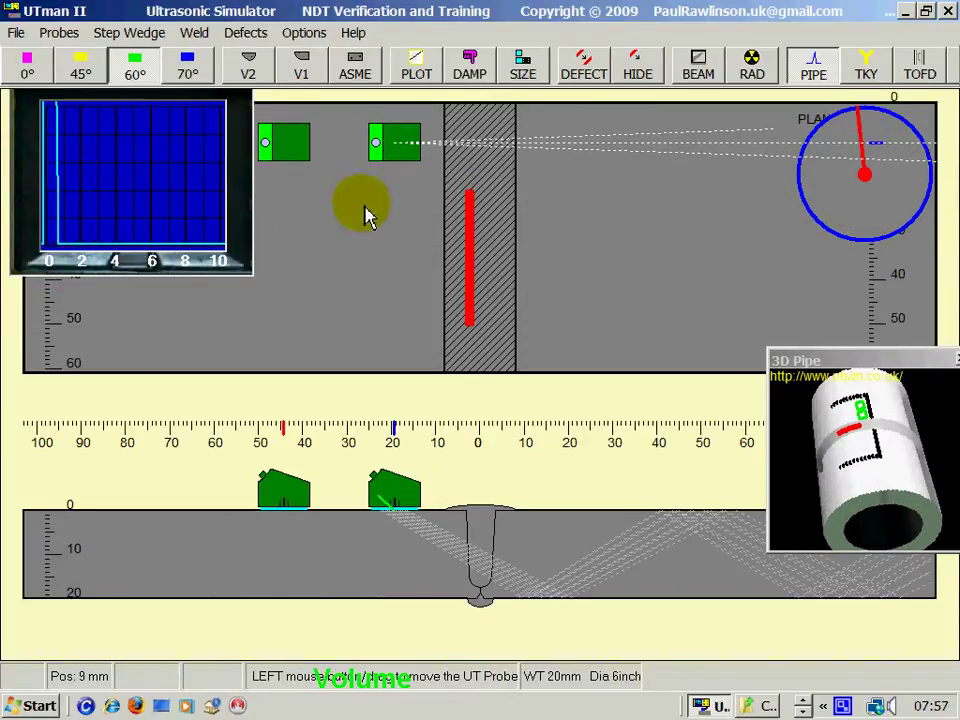
{"action": "key", "text": "Down"}
{"action": "key", "text": "Down"}
{"action": "key", "text": "Down"}
{"action": "key", "text": "Down"}
{"action": "key", "text": "Down"}
{"action": "key", "text": "Down"}
{"action": "key", "text": "Down"}
{"action": "key", "text": "Down"}
{"action": "key", "text": "Down"}
{"action": "key", "text": "Down"}
{"action": "key", "text": "Down"}
{"action": "key", "text": "Down"}
{"action": "key", "text": "Down"}
{"action": "key", "text": "Down"}
{"action": "key", "text": "Down"}
{"action": "key", "text": "Down"}
{"action": "key", "text": "Down"}
{"action": "key", "text": "Down"}
{"action": "key", "text": "Down"}
{"action": "key", "text": "Down"}
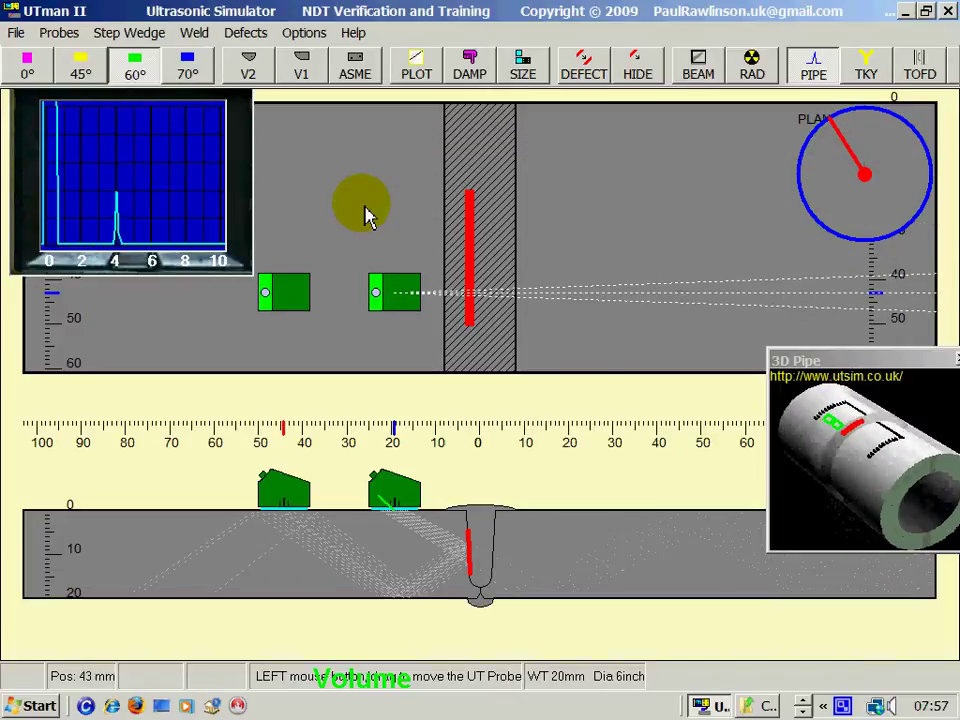
{"action": "key", "text": "Down"}
{"action": "key", "text": "Down"}
{"action": "key", "text": "Down"}
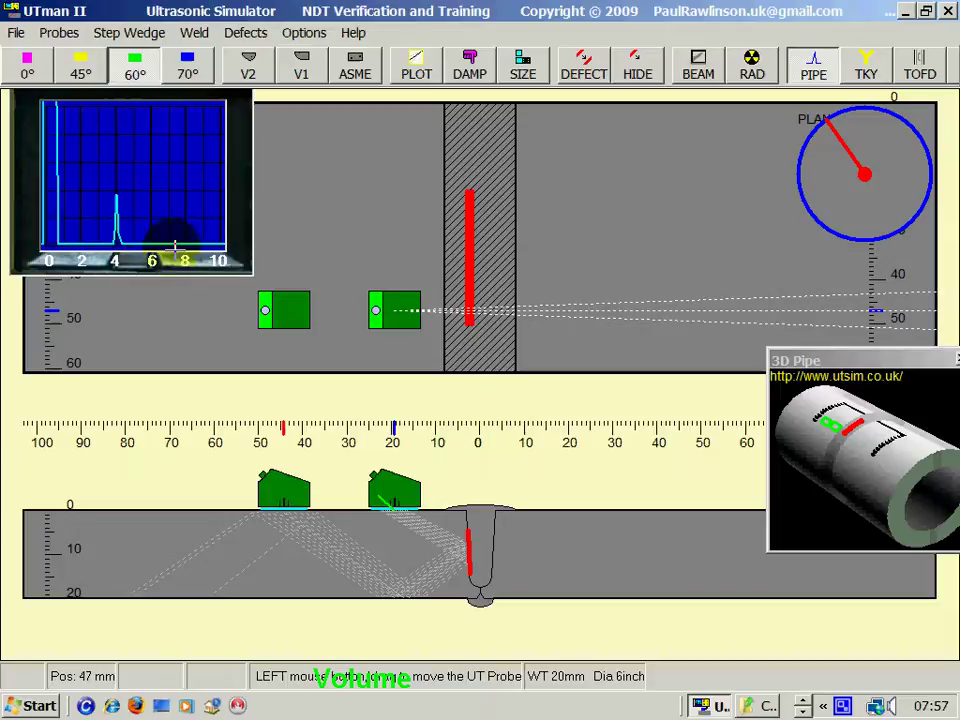
Step: Switch to through-transmission with a receiver across the weld, sliding the pair to 8 mm around the pipe
{"action": "left_click", "coordinate": [59, 34]}
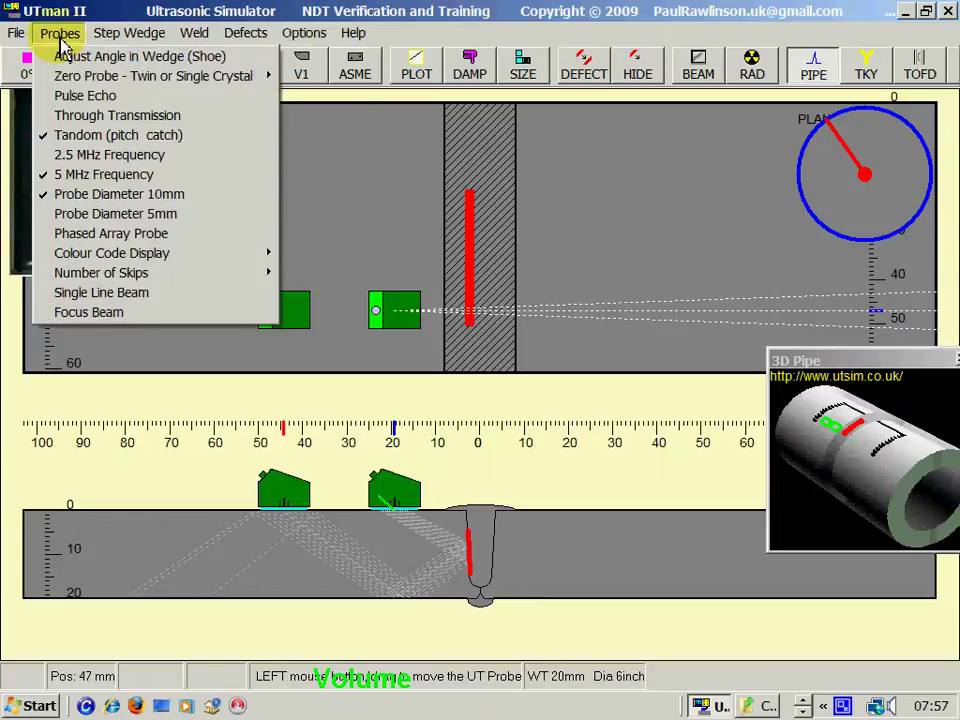
{"action": "left_click", "coordinate": [88, 117]}
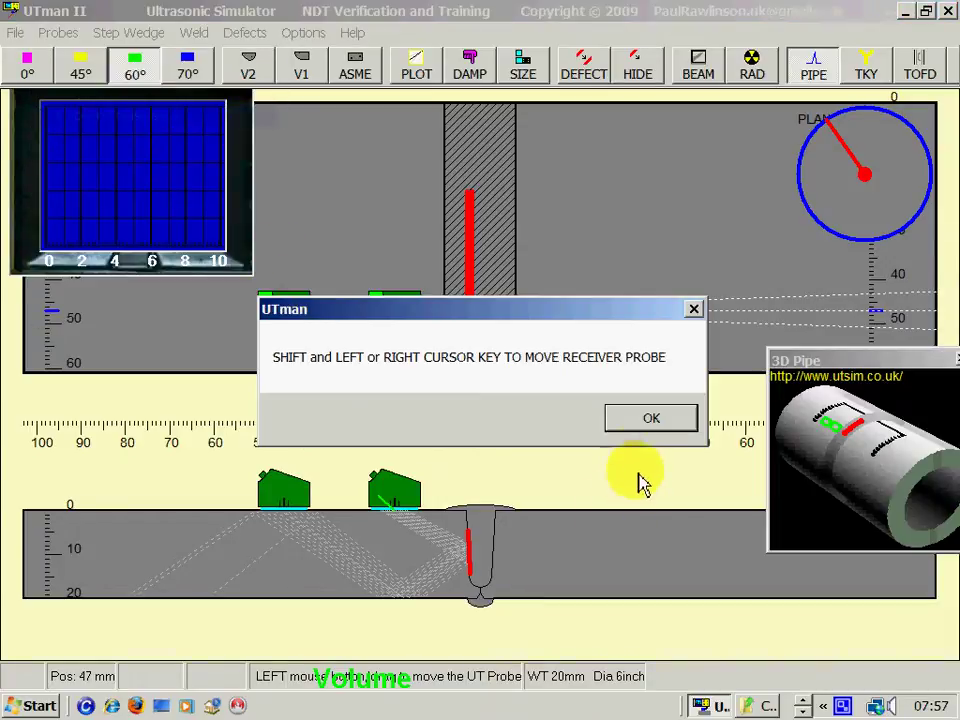
{"action": "left_click", "coordinate": [633, 428]}
{"action": "left_click_drag", "start_coordinate": [392, 313], "coordinate": [390, 130]}
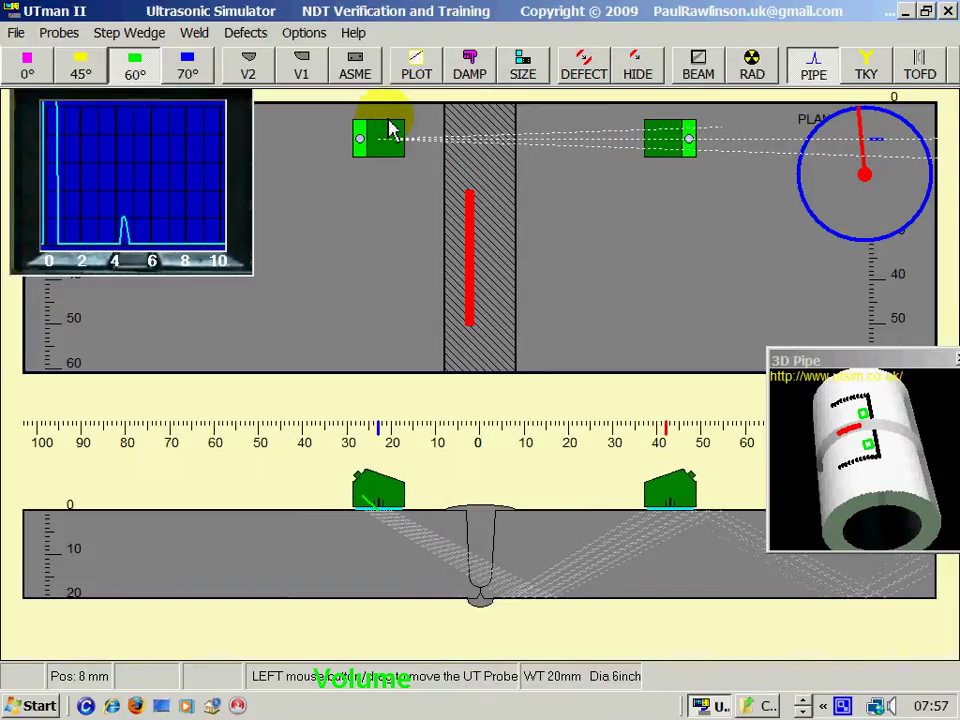
Step: Raise the gain from 36 to 42 dB and scan the probe pair around to 3 mm
{"action": "mouse_move", "coordinate": [395, 168]}
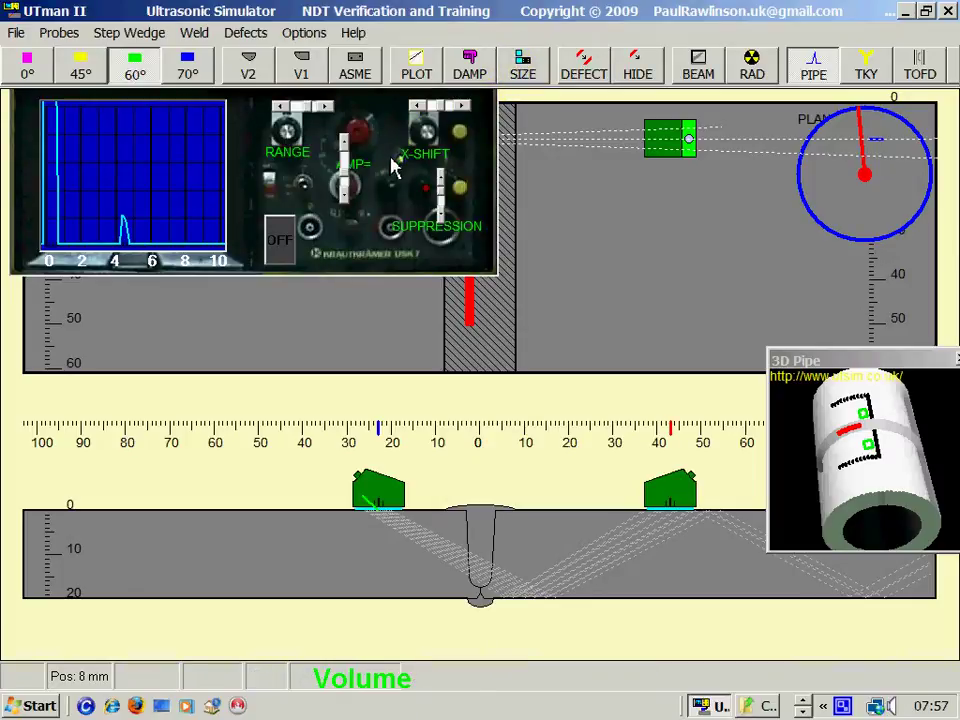
{"action": "left_click_drag", "start_coordinate": [360, 168], "coordinate": [349, 161]}
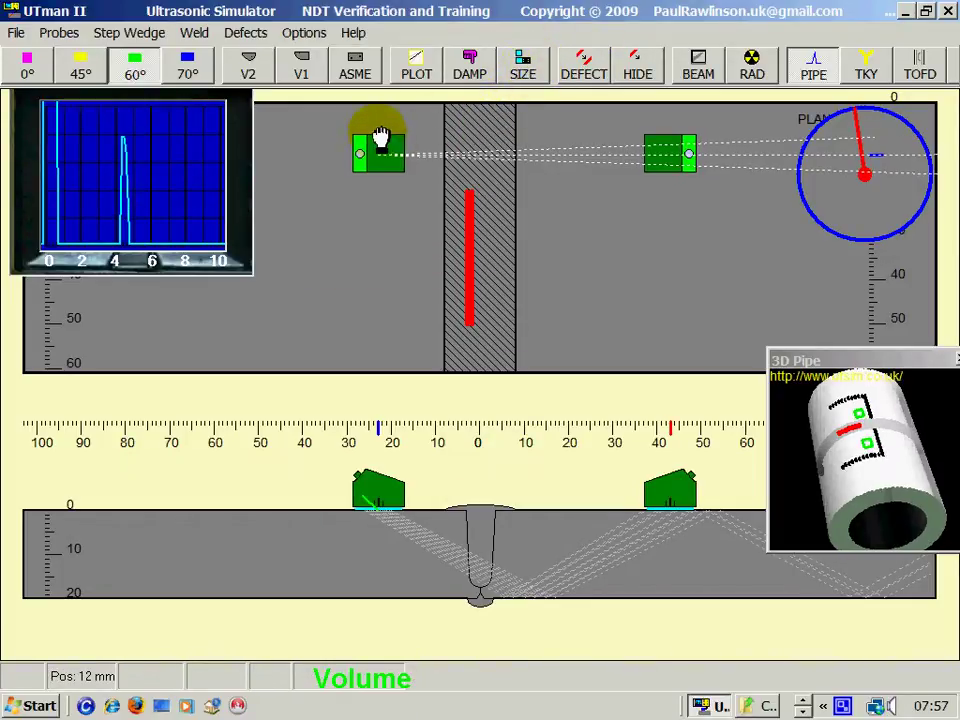
{"action": "left_click_drag", "start_coordinate": [381, 137], "coordinate": [385, 123]}
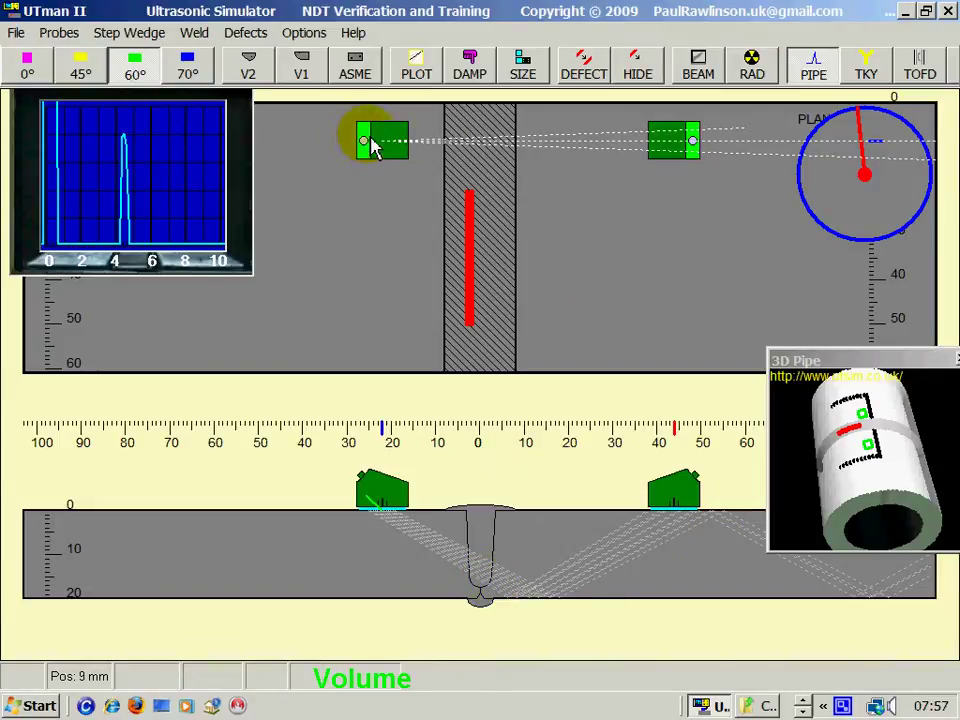
{"action": "key", "text": "Down"}
{"action": "key", "text": "Down"}
{"action": "key", "text": "Down"}
{"action": "key", "text": "Down"}
{"action": "key", "text": "Down"}
{"action": "key", "text": "Down"}
{"action": "key", "text": "Down"}
{"action": "key", "text": "Down"}
{"action": "key", "text": "Down"}
{"action": "key", "text": "Down"}
{"action": "key", "text": "Down"}
{"action": "key", "text": "Down"}
{"action": "key", "text": "Down"}
{"action": "key", "text": "Down"}
{"action": "key", "text": "Down"}
{"action": "key", "text": "Down"}
{"action": "key", "text": "Down"}
{"action": "key", "text": "Down"}
{"action": "key", "text": "Down"}
{"action": "key", "text": "Down"}
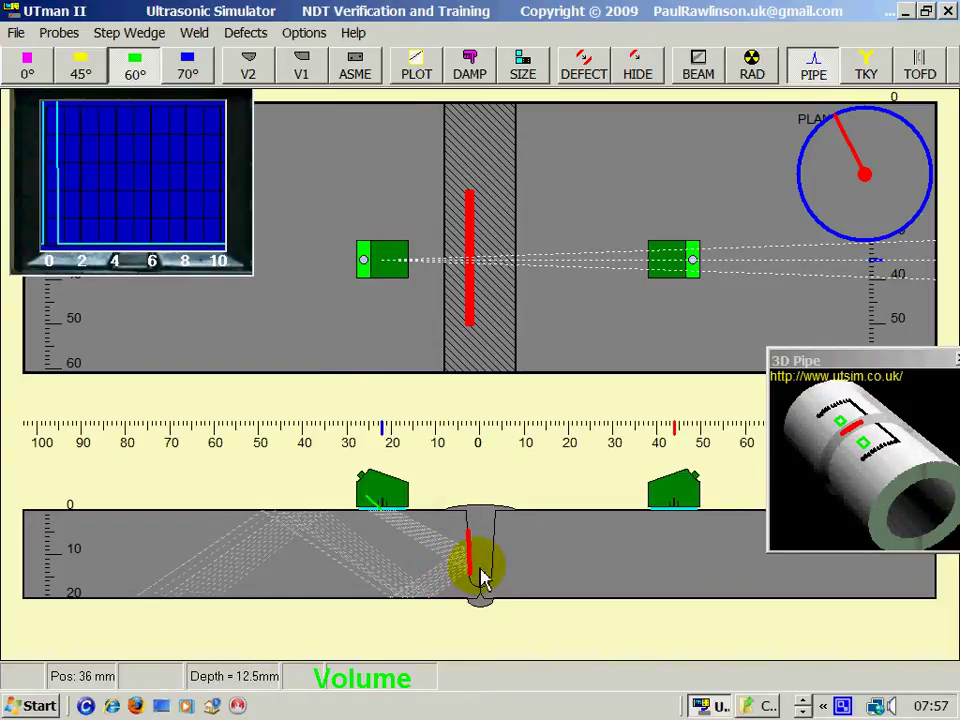
{"action": "key", "text": "Down"}
{"action": "key", "text": "Down"}
{"action": "key", "text": "Down"}
{"action": "key", "text": "Down"}
{"action": "key", "text": "Down"}
{"action": "key", "text": "Down"}
{"action": "key", "text": "Down"}
{"action": "key", "text": "Down"}
{"action": "key", "text": "Down"}
{"action": "key", "text": "Down"}
{"action": "key", "text": "Down"}
{"action": "key", "text": "Down"}
{"action": "key", "text": "Down"}
{"action": "key", "text": "Down"}
{"action": "key", "text": "Down"}
{"action": "key", "text": "Down"}
{"action": "key", "text": "Down"}
{"action": "key", "text": "Down"}
{"action": "key", "text": "Down"}
{"action": "key", "text": "Down"}
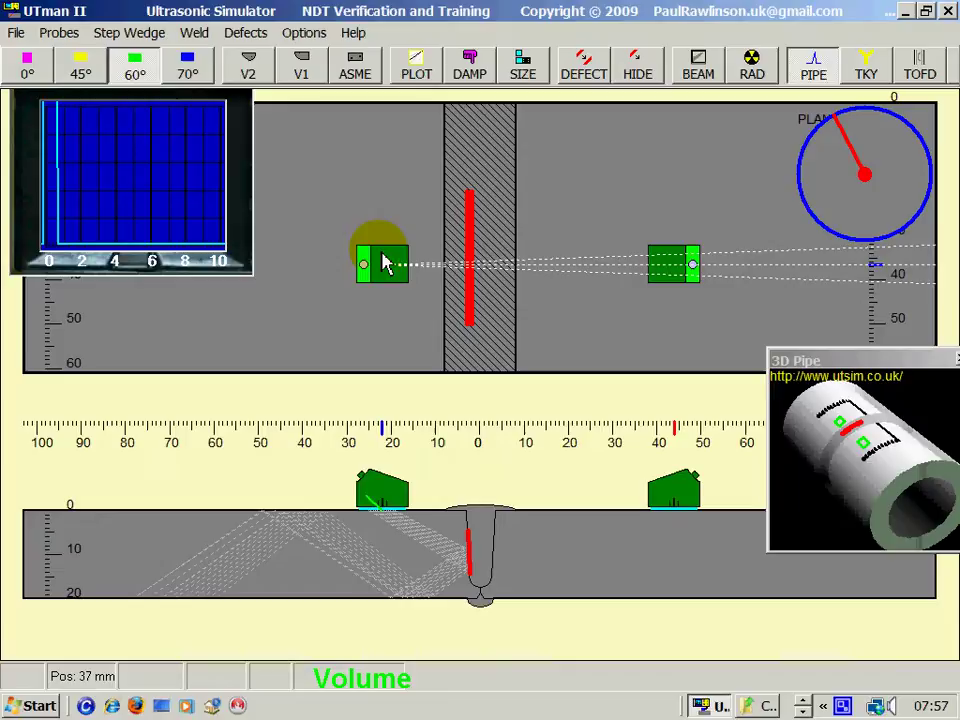
{"action": "key", "text": "Up"}
{"action": "key", "text": "Up"}
{"action": "key", "text": "Up"}
{"action": "key", "text": "Up"}
{"action": "key", "text": "Up"}
{"action": "key", "text": "Up"}
{"action": "key", "text": "Up"}
{"action": "key", "text": "Up"}
{"action": "key", "text": "Up"}
{"action": "key", "text": "Up"}
{"action": "key", "text": "Up"}
{"action": "key", "text": "Up"}
{"action": "key", "text": "Up"}
{"action": "key", "text": "Up"}
{"action": "key", "text": "Up"}
{"action": "key", "text": "Up"}
{"action": "key", "text": "Up"}
{"action": "key", "text": "Up"}
{"action": "key", "text": "Up"}
{"action": "key", "text": "Up"}
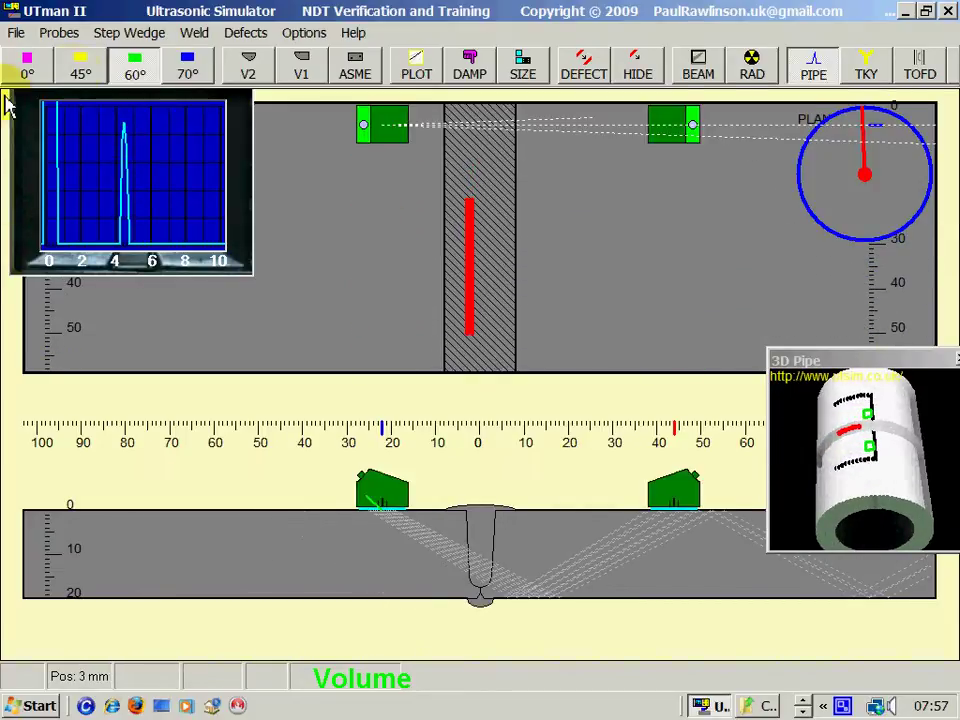
Step: Set the probe frequency to 2.5 MHz and the probe diameter to 5 mm
{"action": "left_click", "coordinate": [60, 33]}
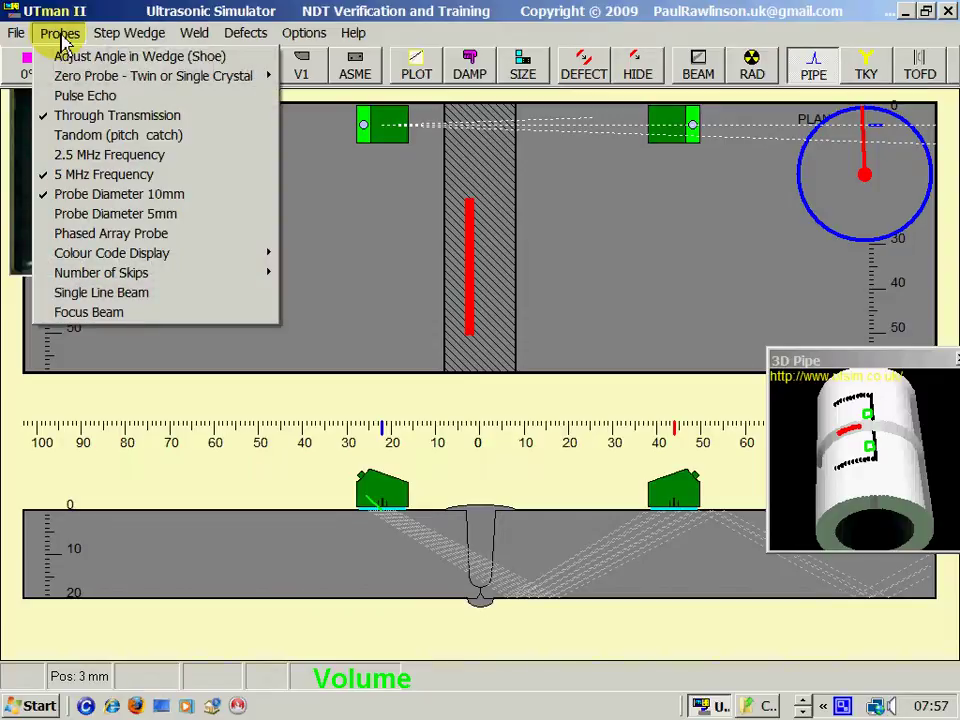
{"action": "left_click", "coordinate": [83, 154]}
{"action": "left_click", "coordinate": [62, 35]}
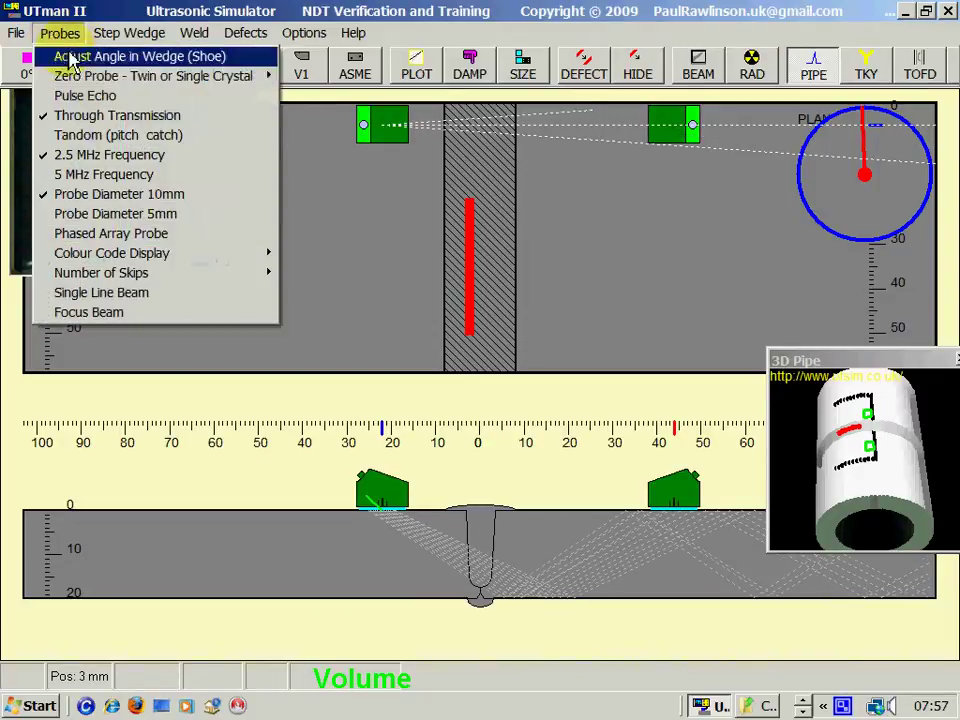
{"action": "left_click", "coordinate": [90, 213]}
{"action": "left_click", "coordinate": [68, 34]}
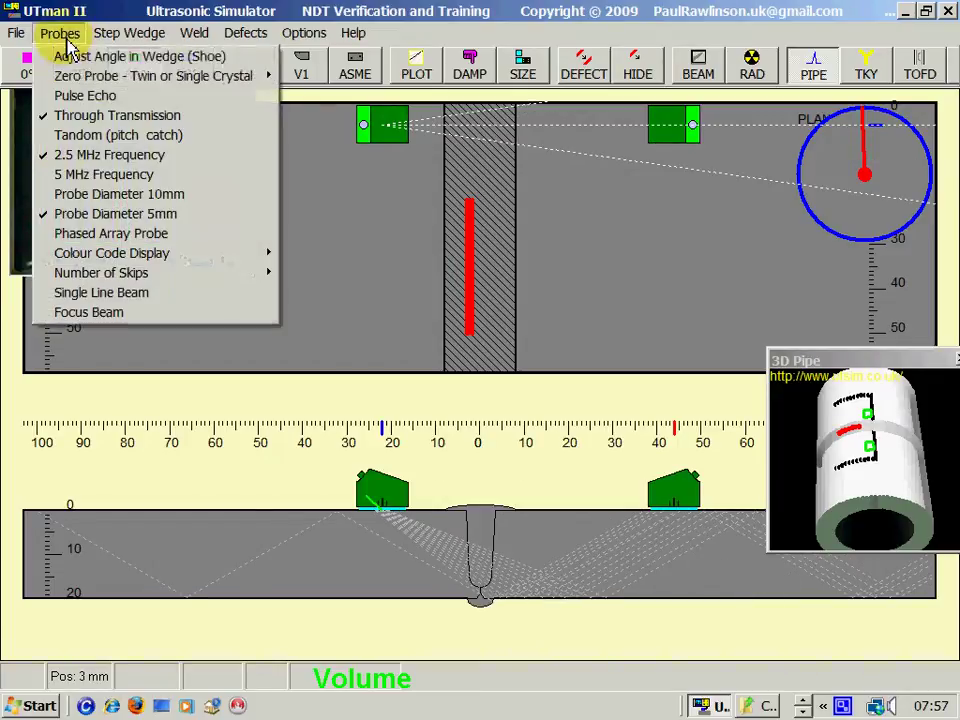
Step: Accept the phased array probe settings and slide the probe to about 40 on the scale
{"action": "left_click", "coordinate": [112, 238]}
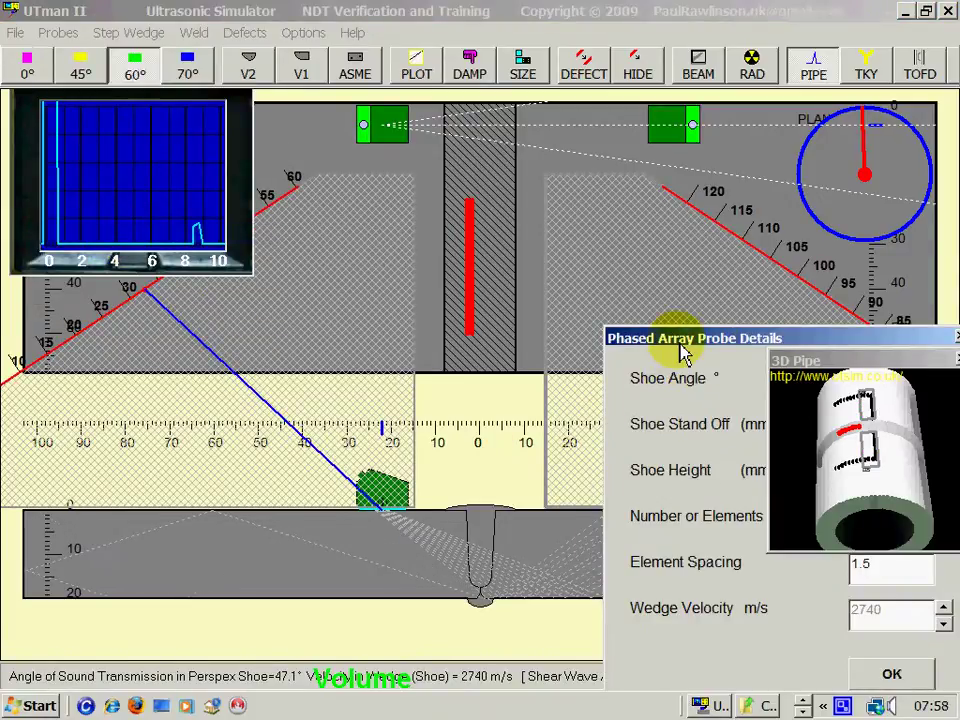
{"action": "left_click_drag", "start_coordinate": [681, 350], "coordinate": [242, 131]}
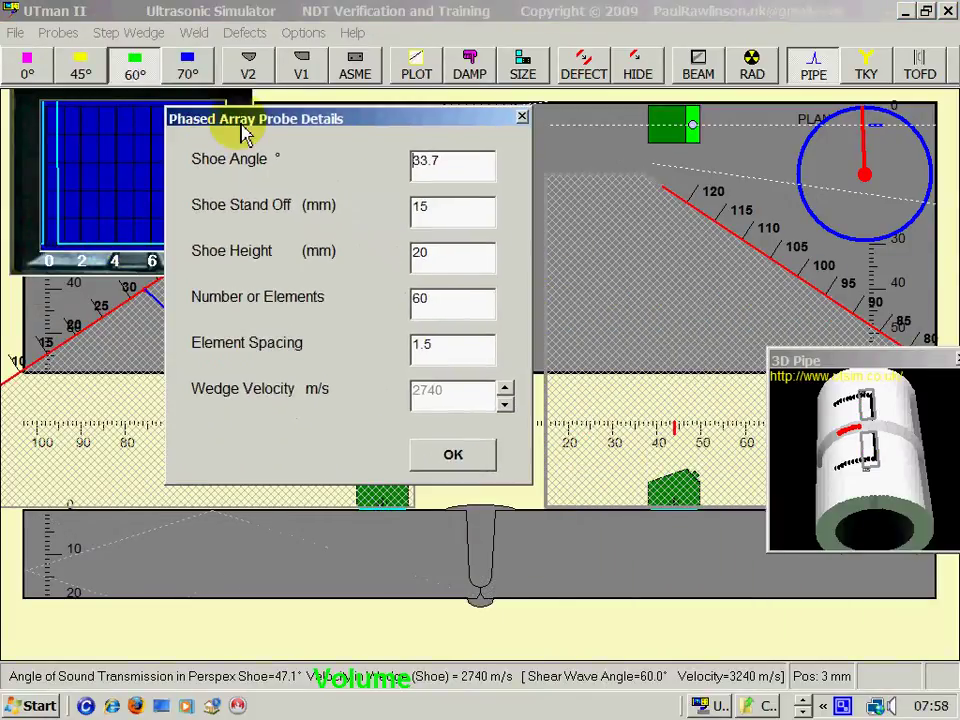
{"action": "left_click", "coordinate": [455, 456]}
{"action": "left_click_drag", "start_coordinate": [418, 484], "coordinate": [305, 296]}
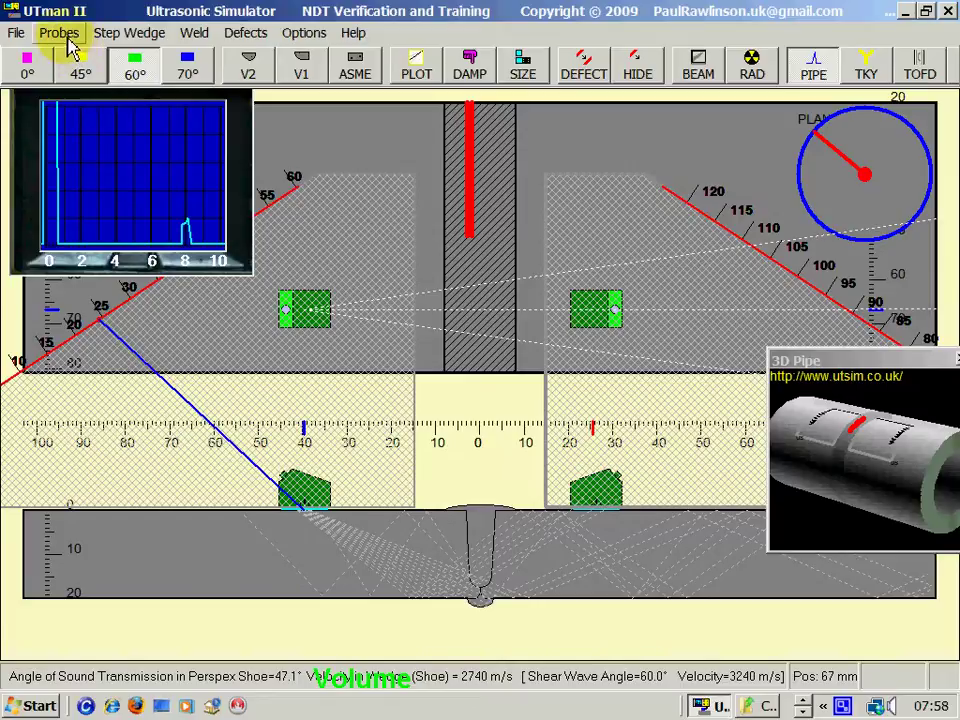
Step: Switch the probe to single-probe pulse-echo mode
{"action": "left_click", "coordinate": [66, 40]}
{"action": "mouse_move", "coordinate": [114, 262]}
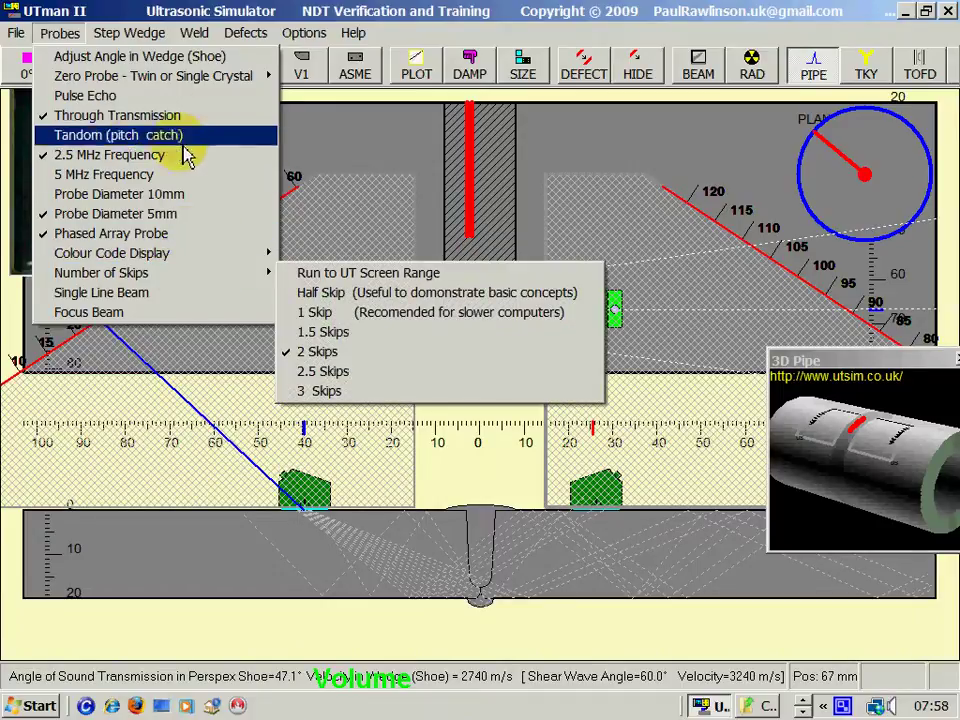
{"action": "left_click", "coordinate": [172, 96]}
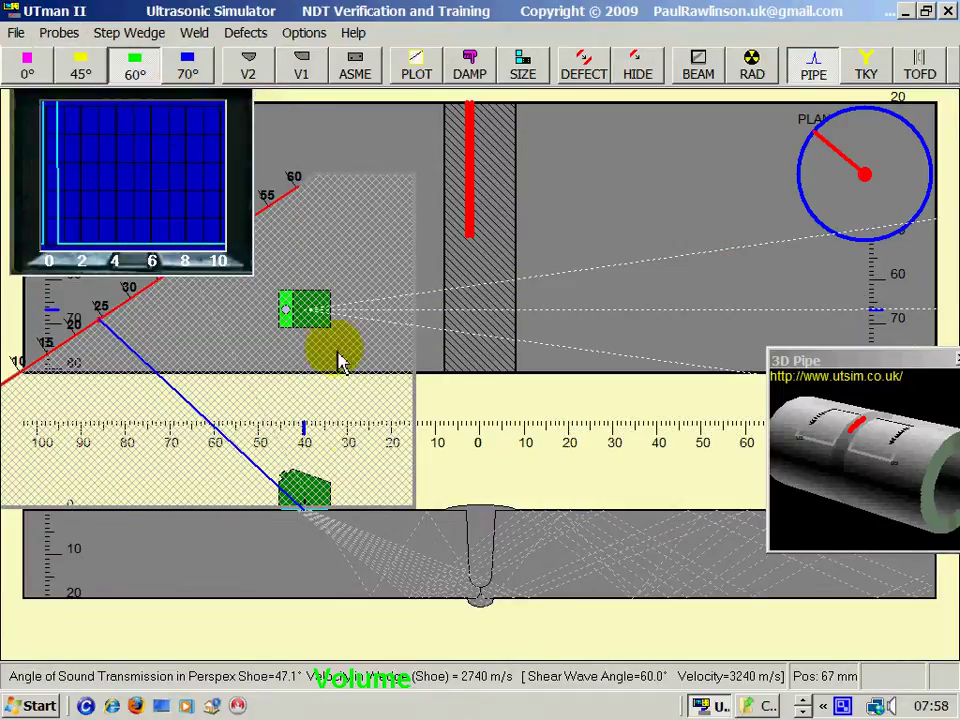
{"action": "left_click", "coordinate": [64, 42]}
Step: Turn off the phased array probe and move the probe out to about 90 on the scale
{"action": "mouse_move", "coordinate": [151, 259]}
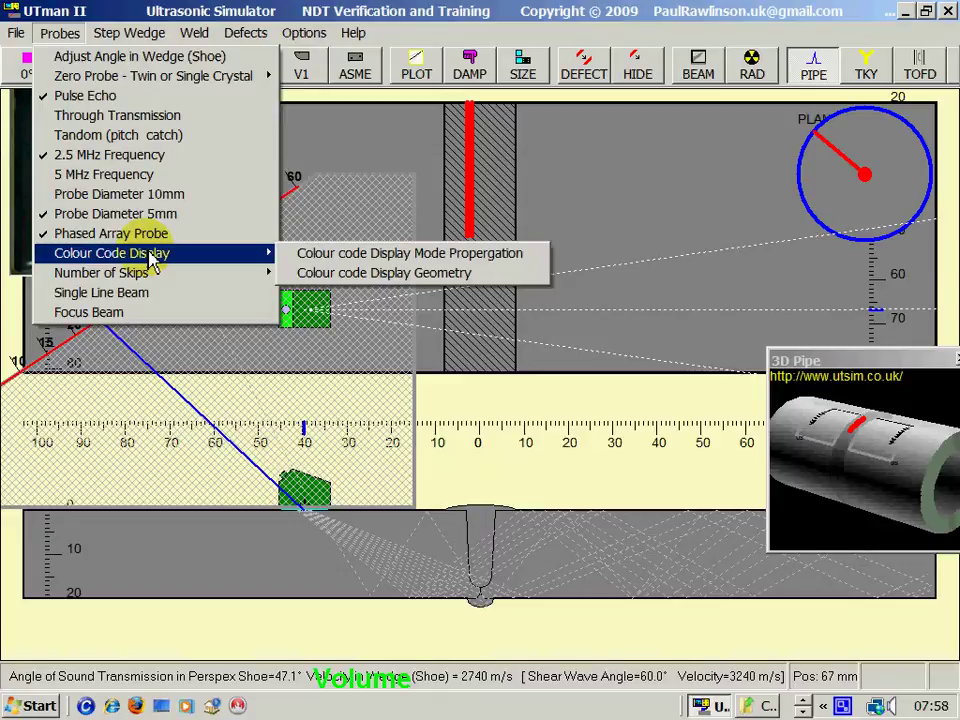
{"action": "left_click", "coordinate": [150, 238]}
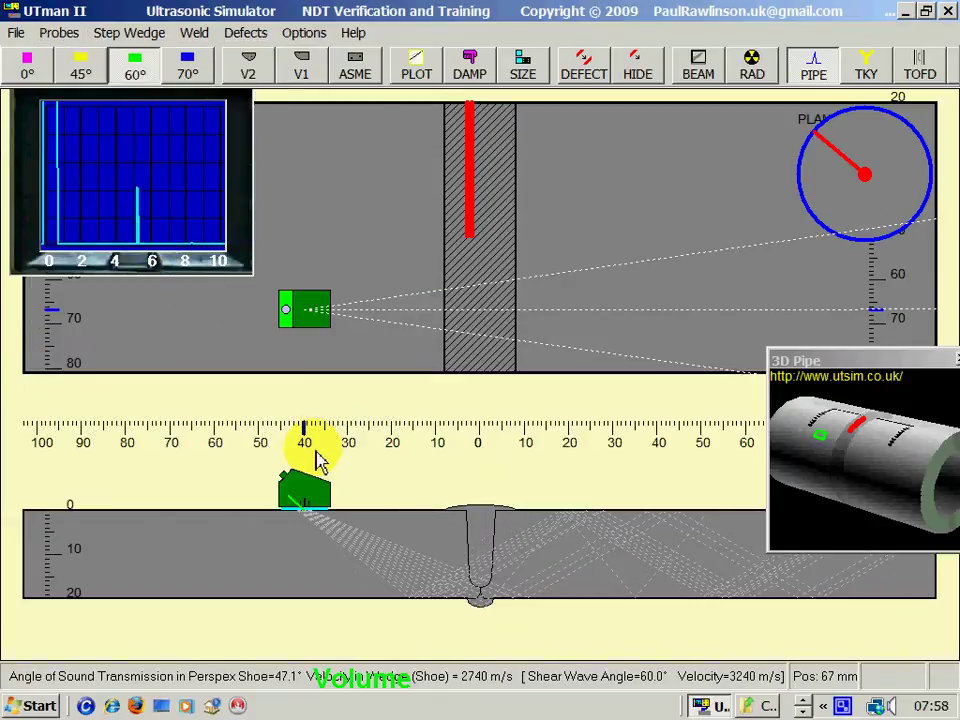
{"action": "left_click_drag", "start_coordinate": [300, 482], "coordinate": [99, 456]}
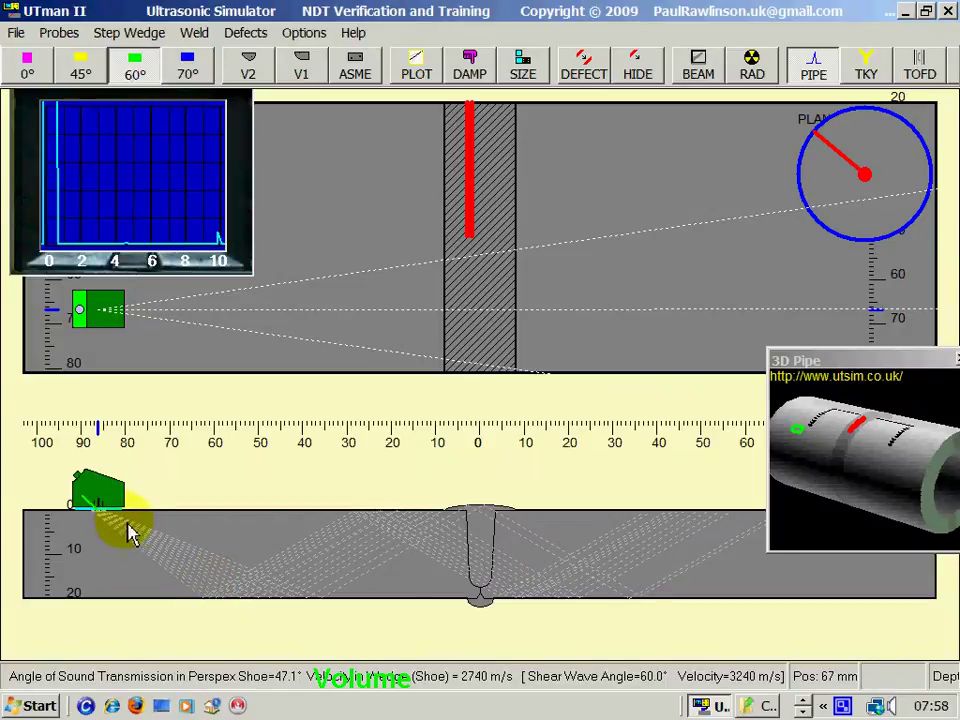
{"action": "left_click_drag", "start_coordinate": [122, 500], "coordinate": [71, 493]}
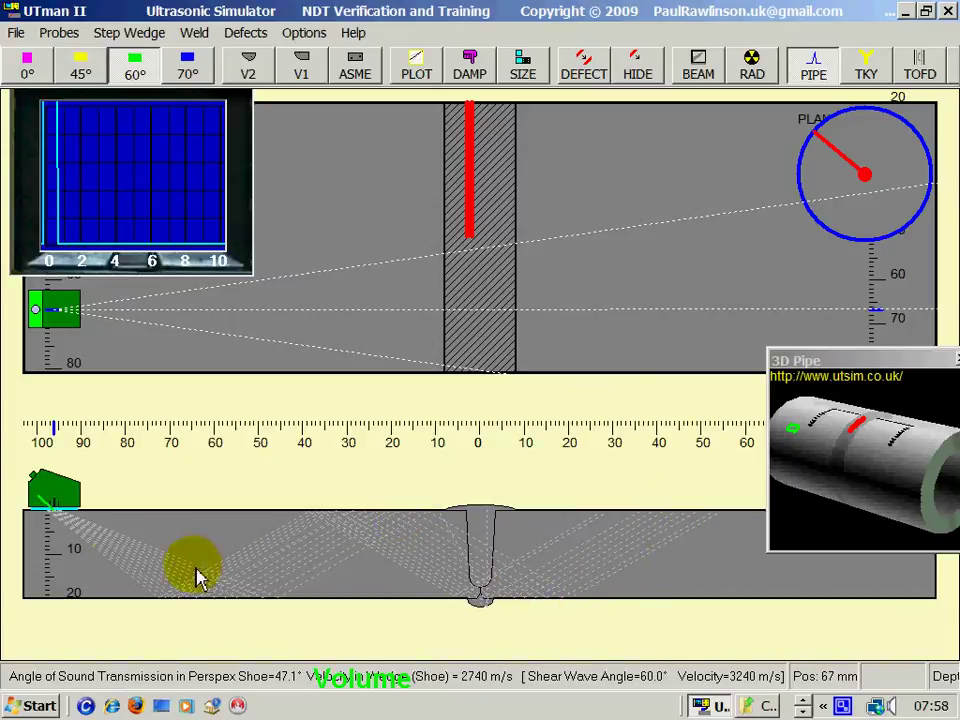
{"action": "left_click_drag", "start_coordinate": [35, 478], "coordinate": [88, 480]}
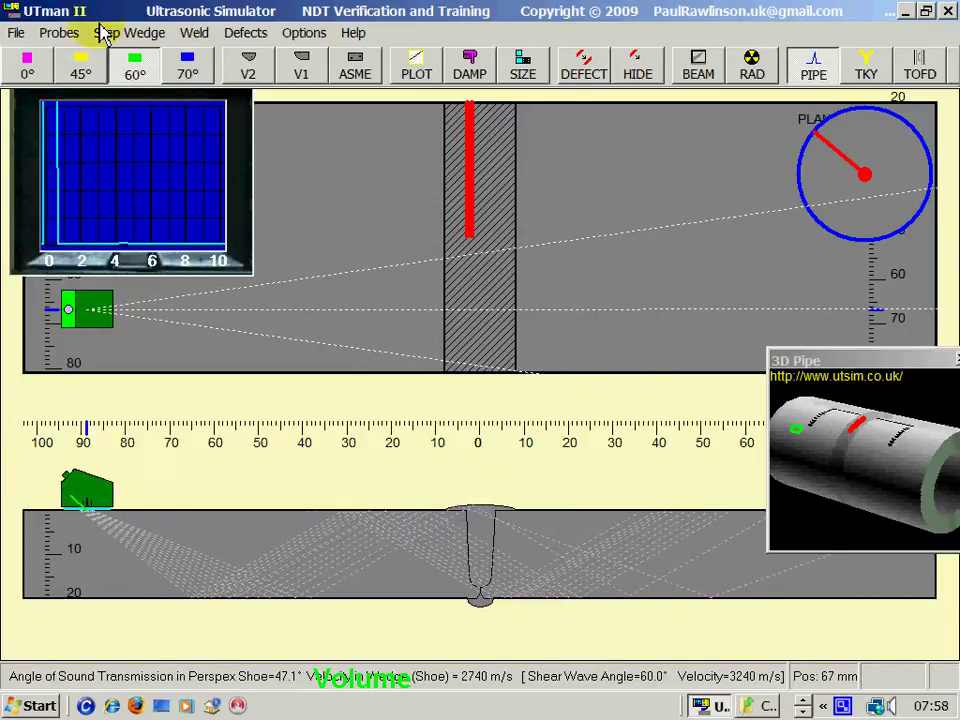
Step: Change the beam's skip count to half skip, then 3 skips, then 1 skip
{"action": "left_click", "coordinate": [60, 33]}
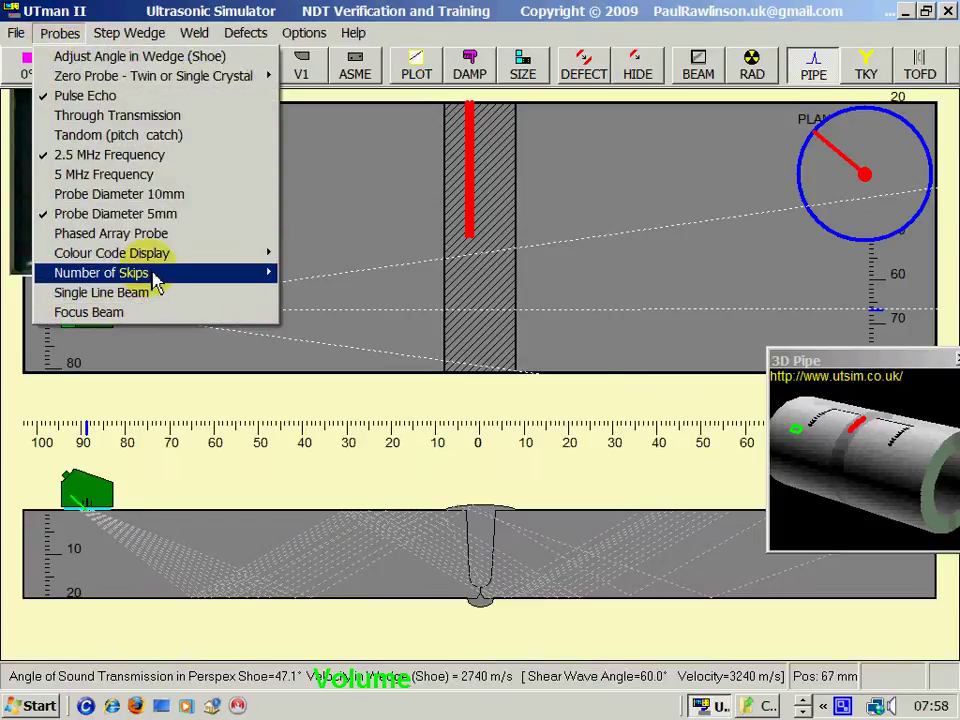
{"action": "mouse_move", "coordinate": [203, 278]}
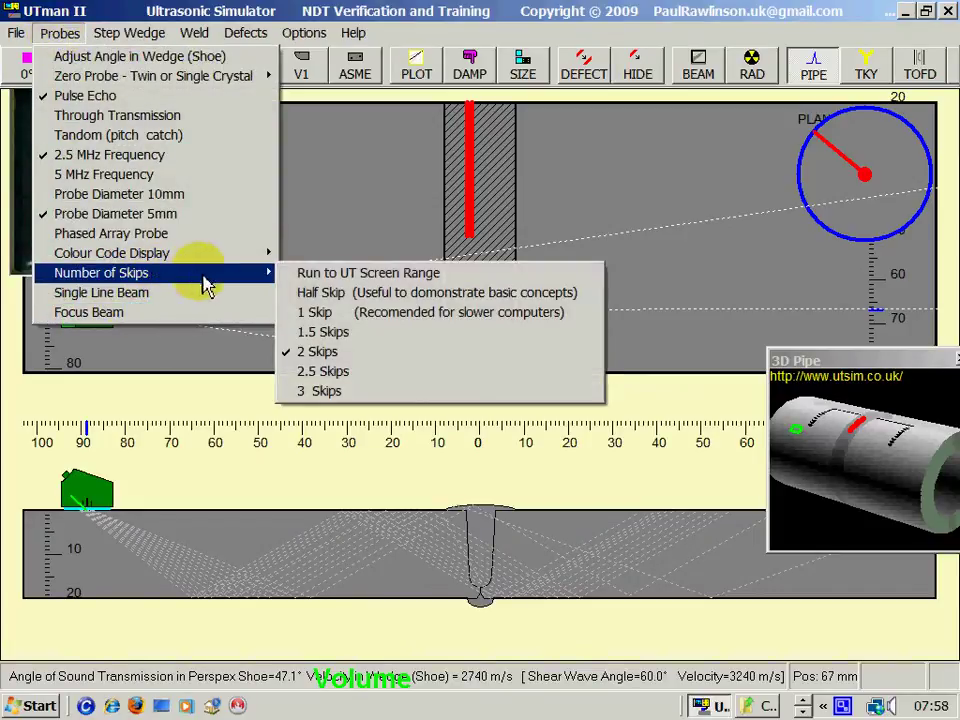
{"action": "left_click", "coordinate": [313, 300]}
{"action": "left_click", "coordinate": [64, 35]}
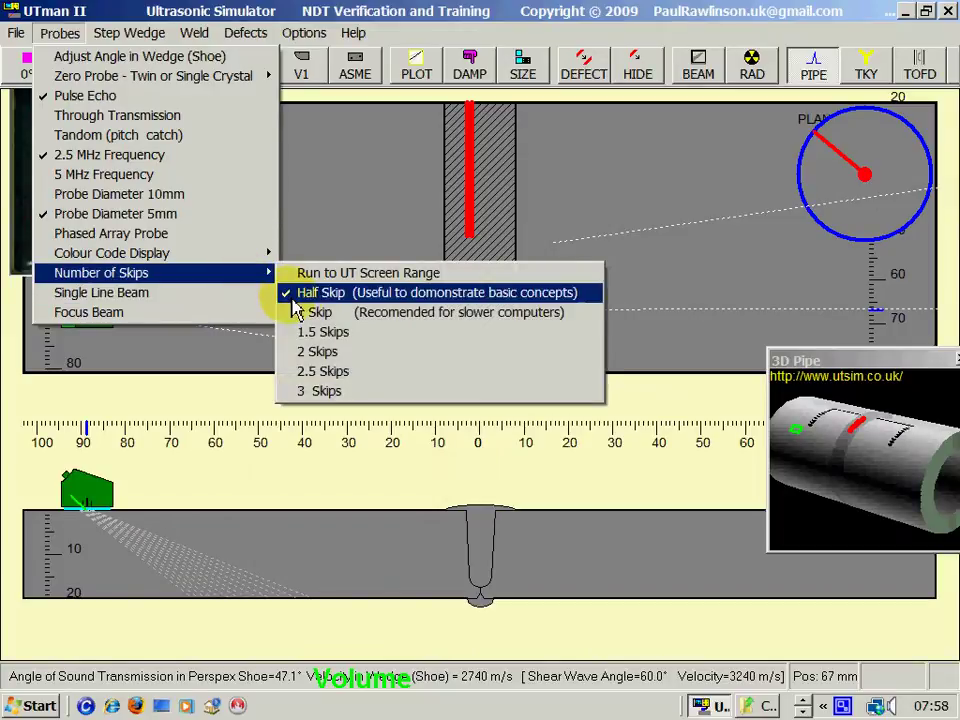
{"action": "left_click", "coordinate": [302, 391]}
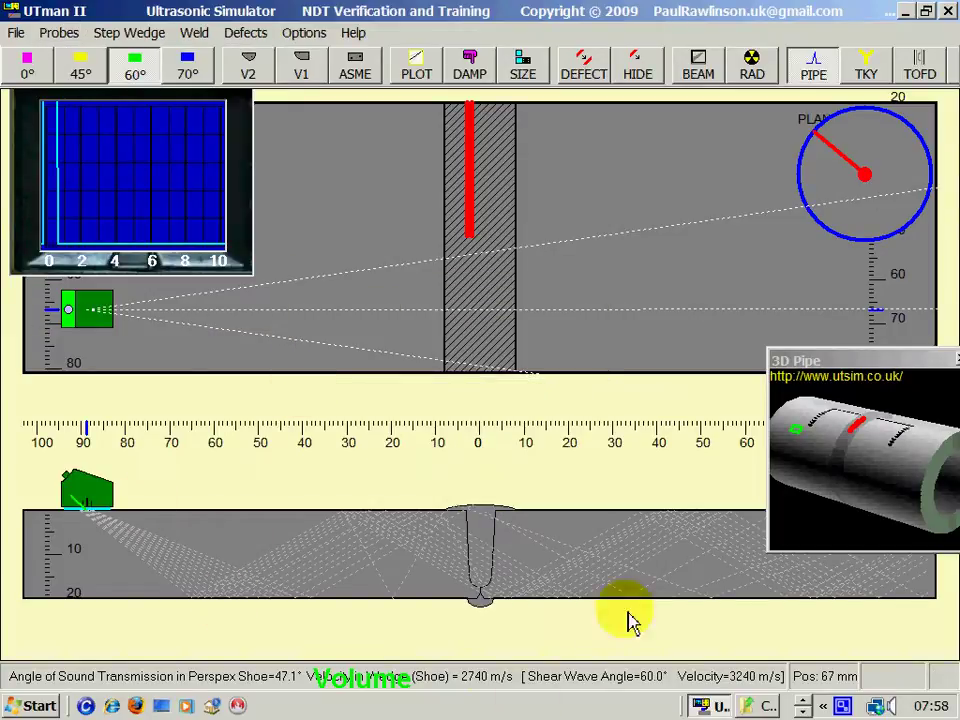
{"action": "left_click", "coordinate": [59, 32]}
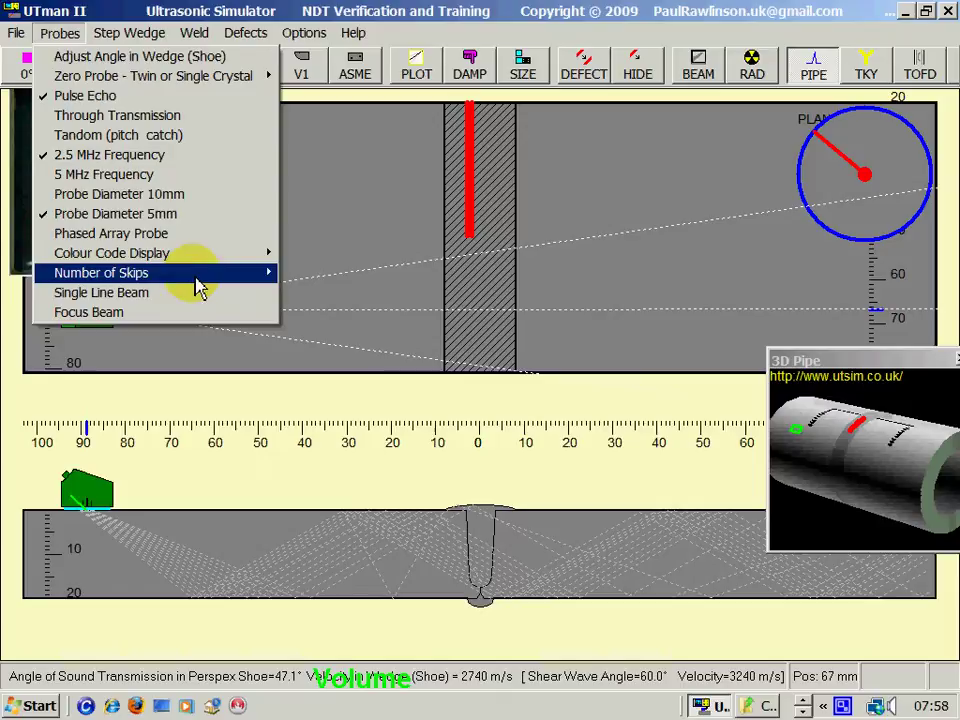
{"action": "mouse_move", "coordinate": [203, 278]}
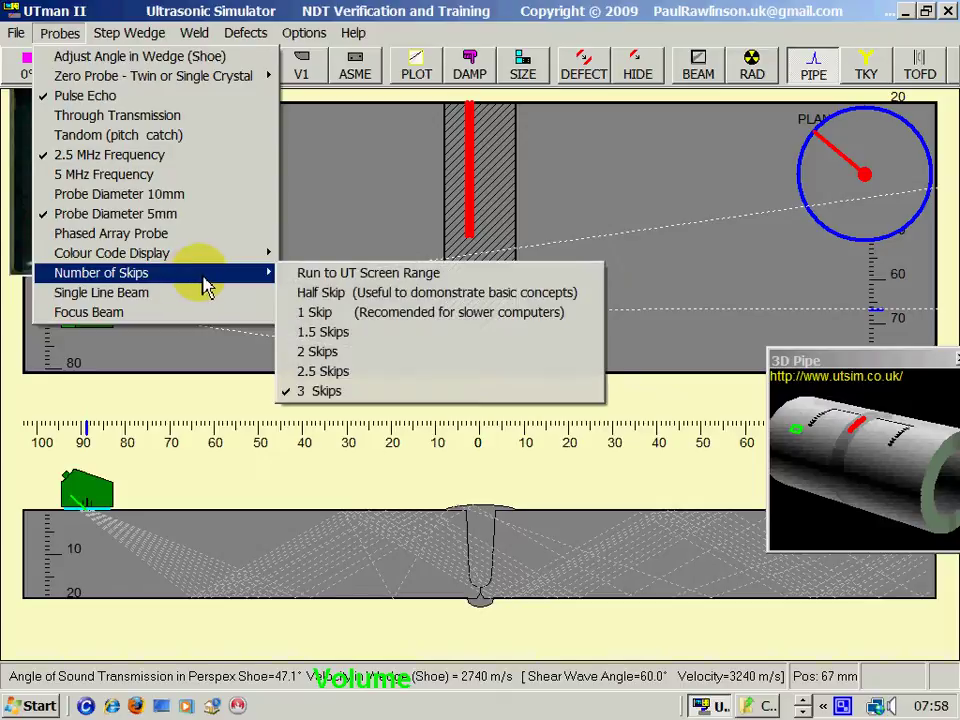
{"action": "left_click", "coordinate": [326, 316]}
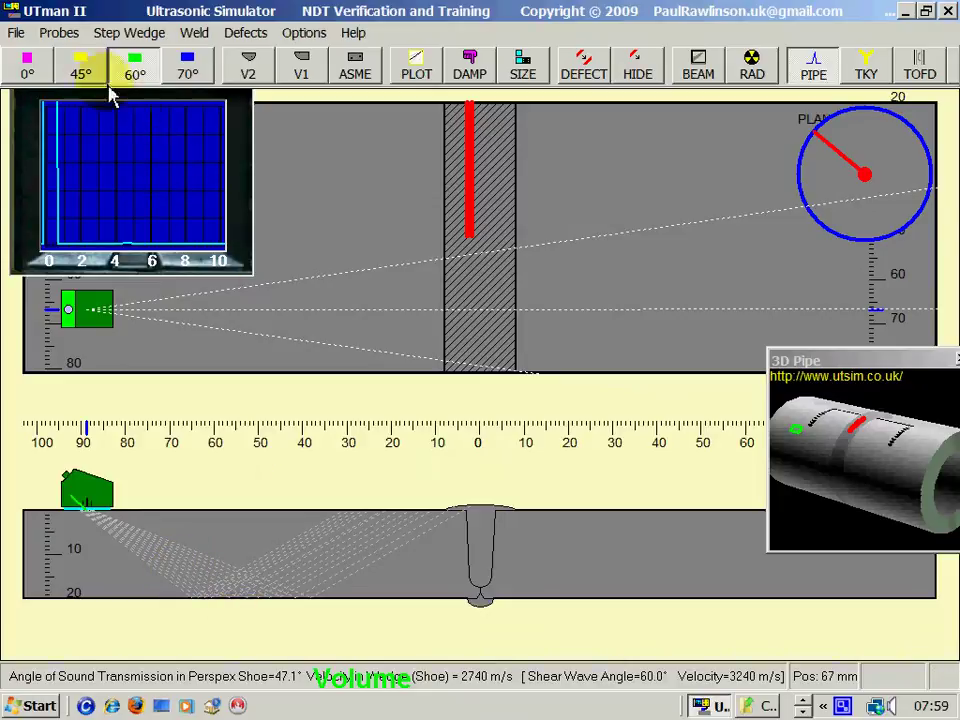
{"action": "left_click", "coordinate": [60, 33]}
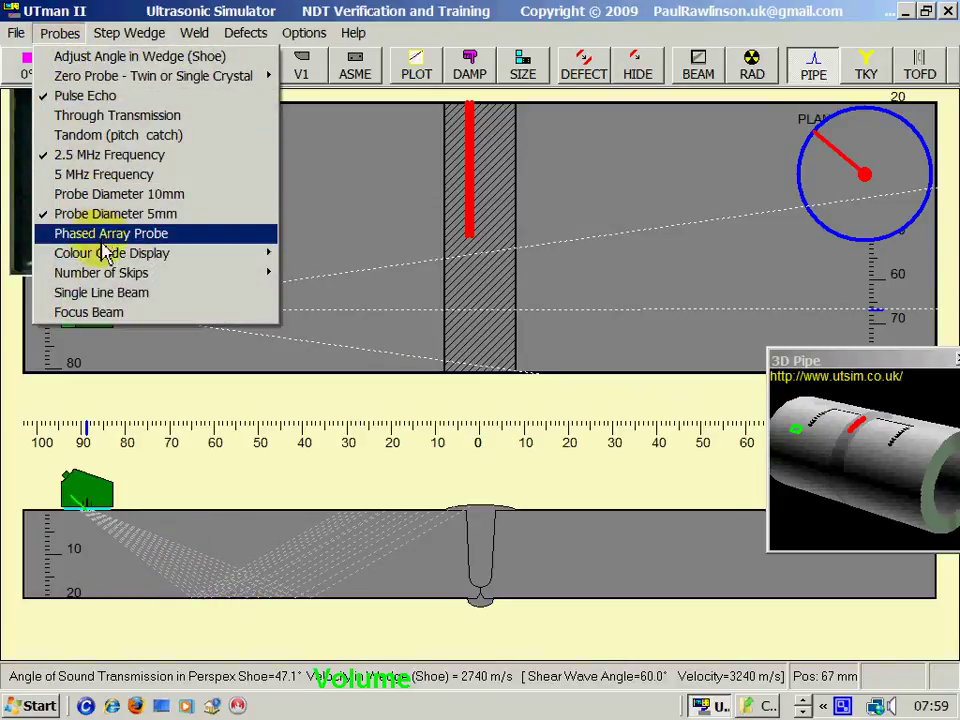
Step: Toggle the beam display between single-line and focused beam, ending on the focused beam
{"action": "left_click", "coordinate": [110, 298]}
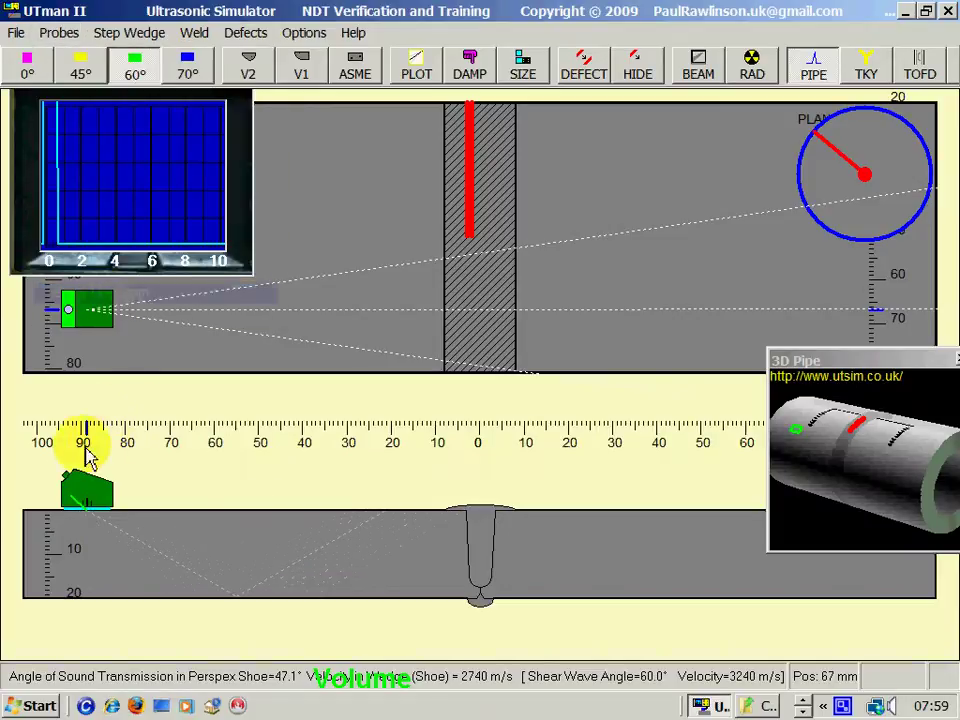
{"action": "left_click", "coordinate": [63, 40]}
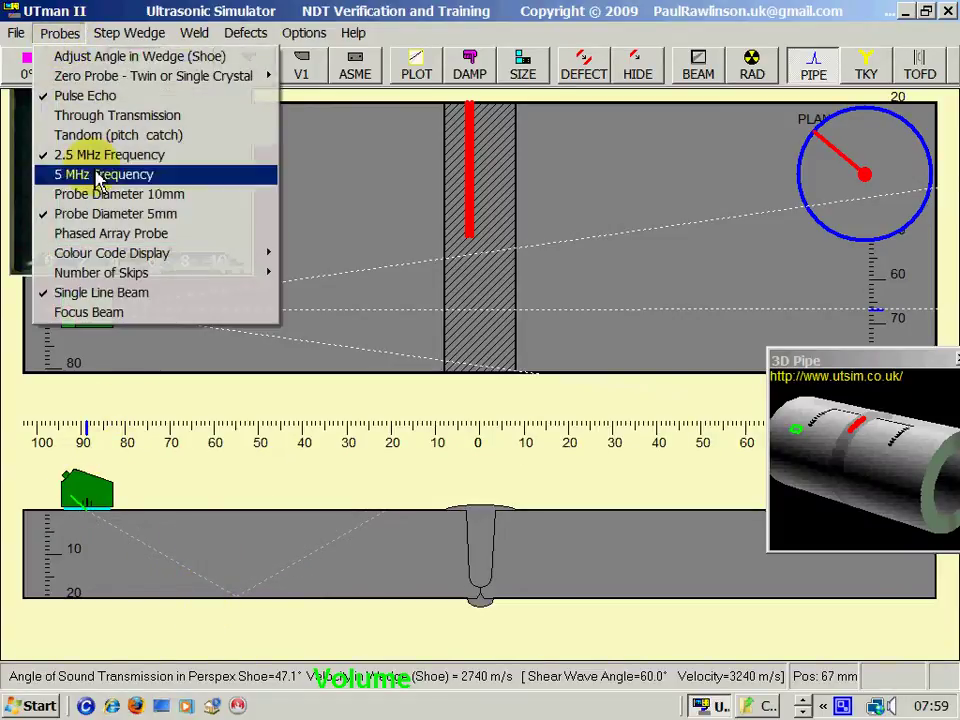
{"action": "left_click", "coordinate": [120, 314]}
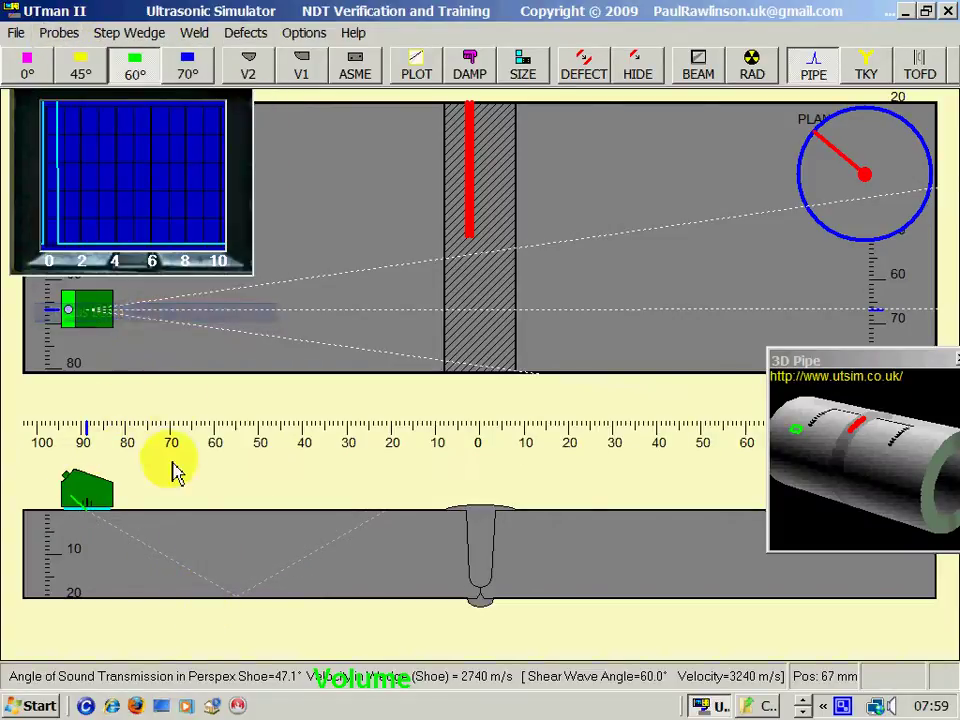
{"action": "left_click", "coordinate": [63, 40]}
{"action": "left_click", "coordinate": [71, 298]}
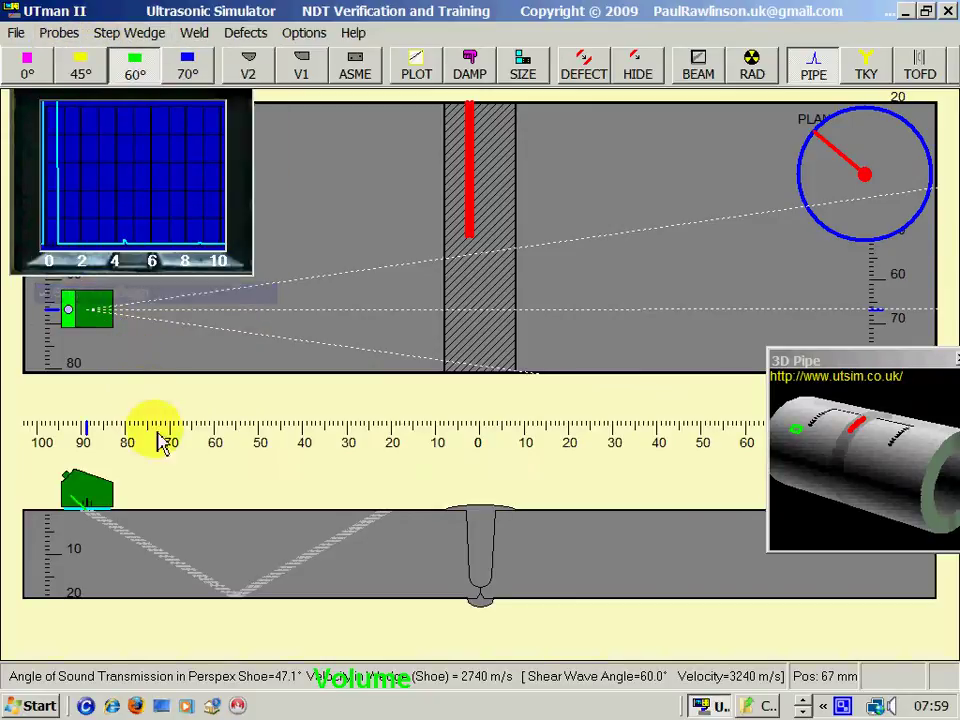
{"action": "left_click", "coordinate": [59, 36]}
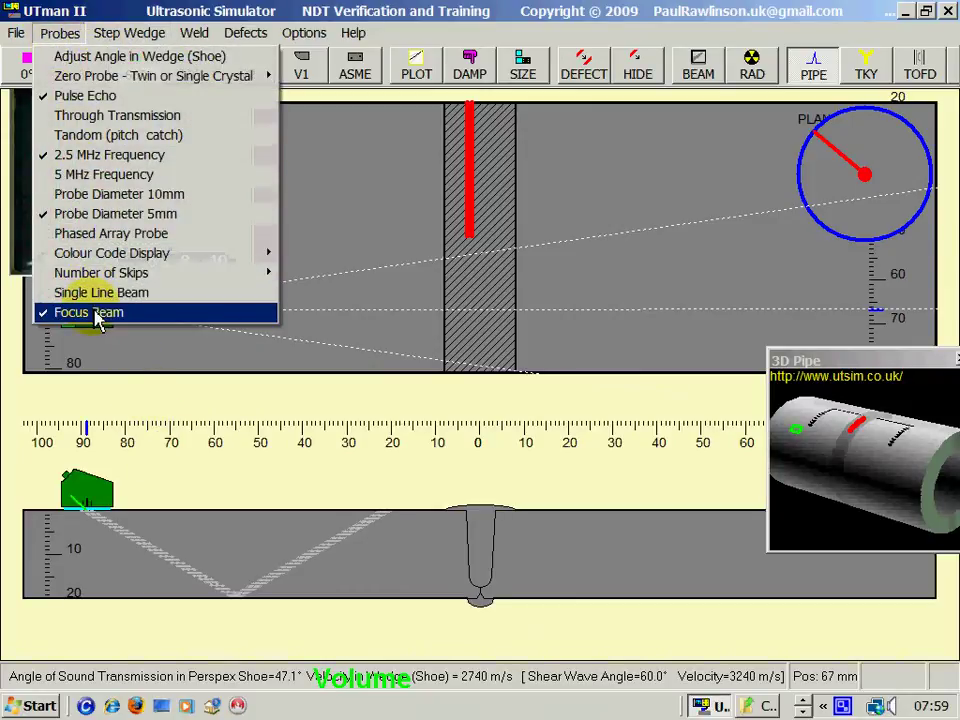
{"action": "left_click", "coordinate": [97, 316]}
Step: Visit the step wedge calibration view, then return to the pipe weld view
{"action": "left_click", "coordinate": [129, 33]}
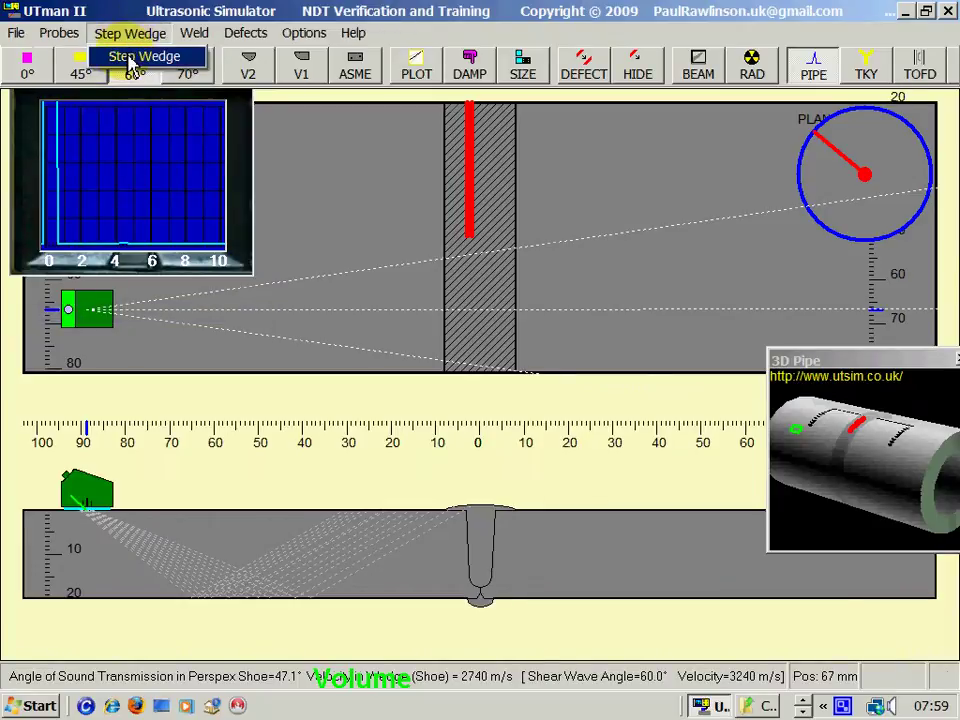
{"action": "left_click", "coordinate": [140, 57]}
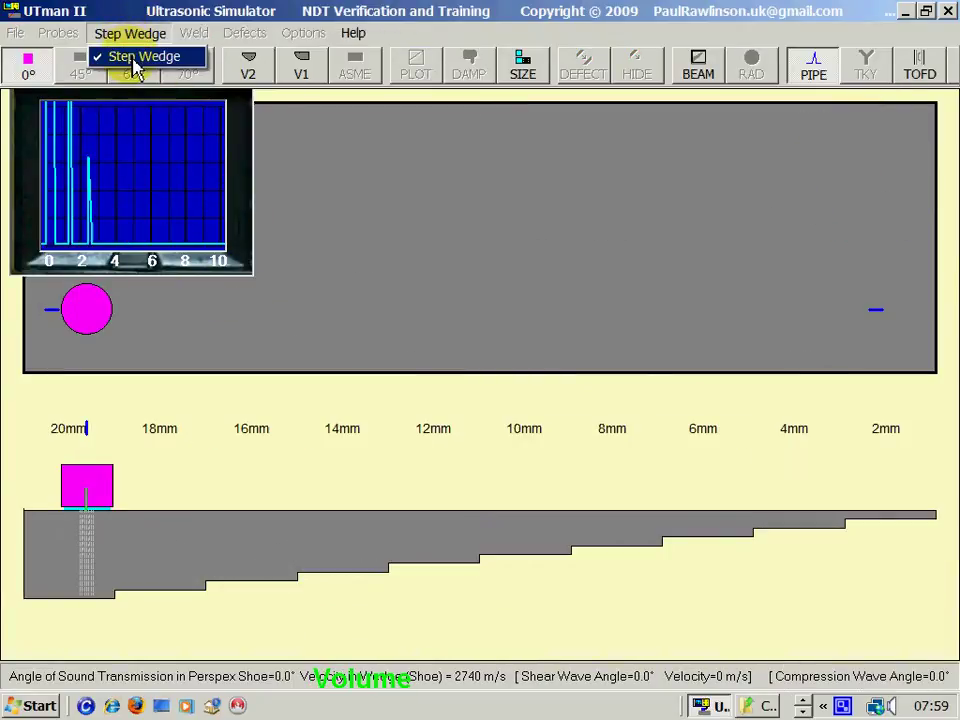
{"action": "left_click", "coordinate": [133, 58]}
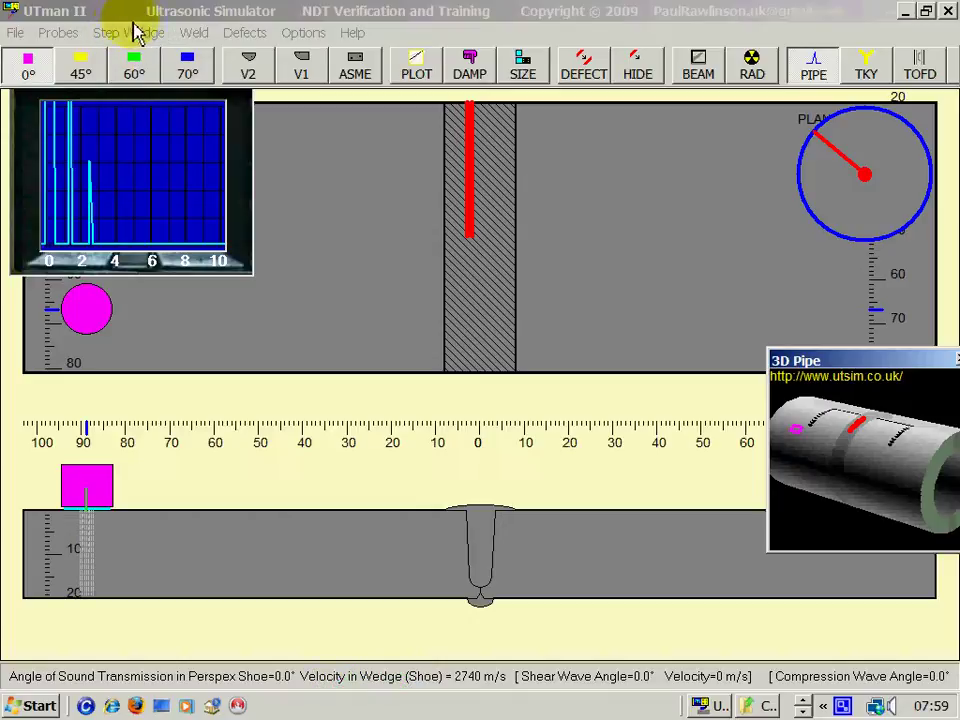
Step: Change the weld preparation to SAW double bevel, then to compound bevel
{"action": "left_click", "coordinate": [195, 38]}
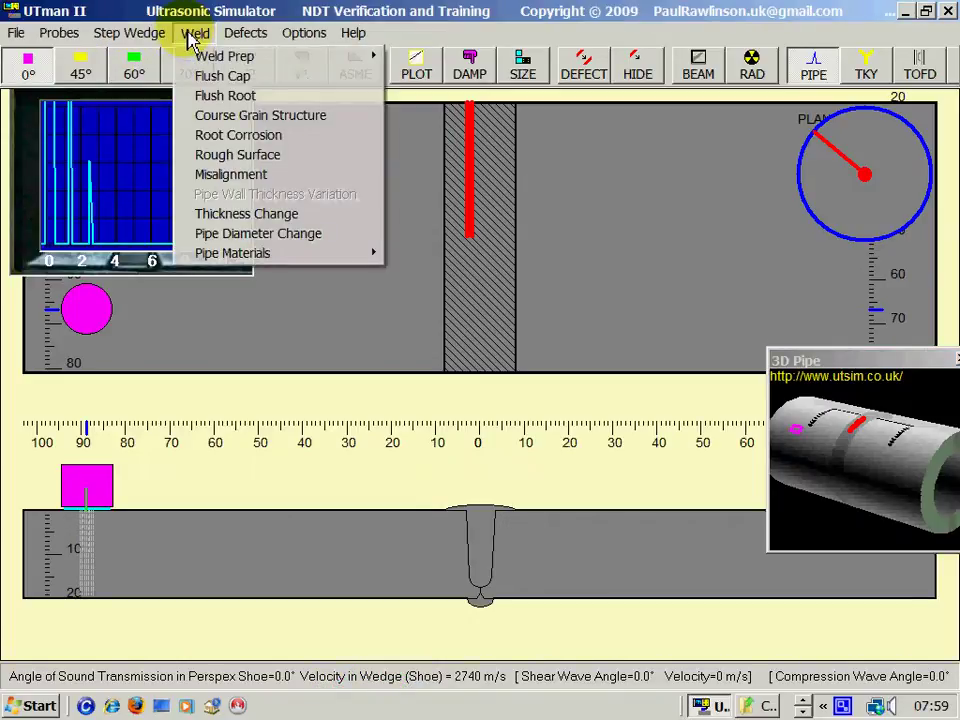
{"action": "left_click", "coordinate": [193, 36]}
{"action": "left_click", "coordinate": [197, 33]}
{"action": "mouse_move", "coordinate": [368, 60]}
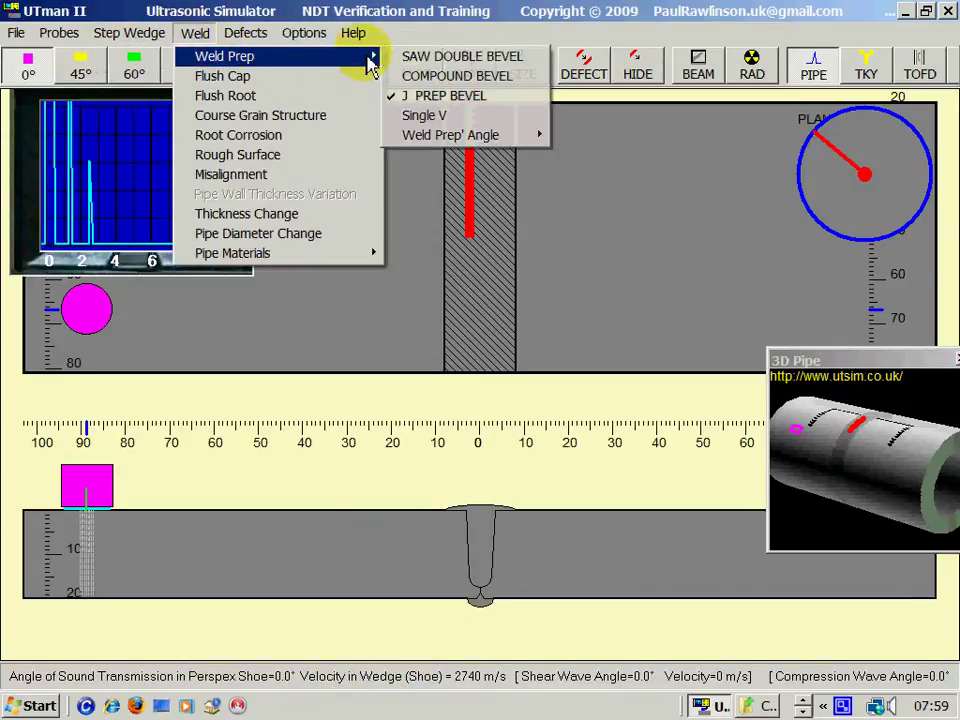
{"action": "left_click", "coordinate": [425, 60]}
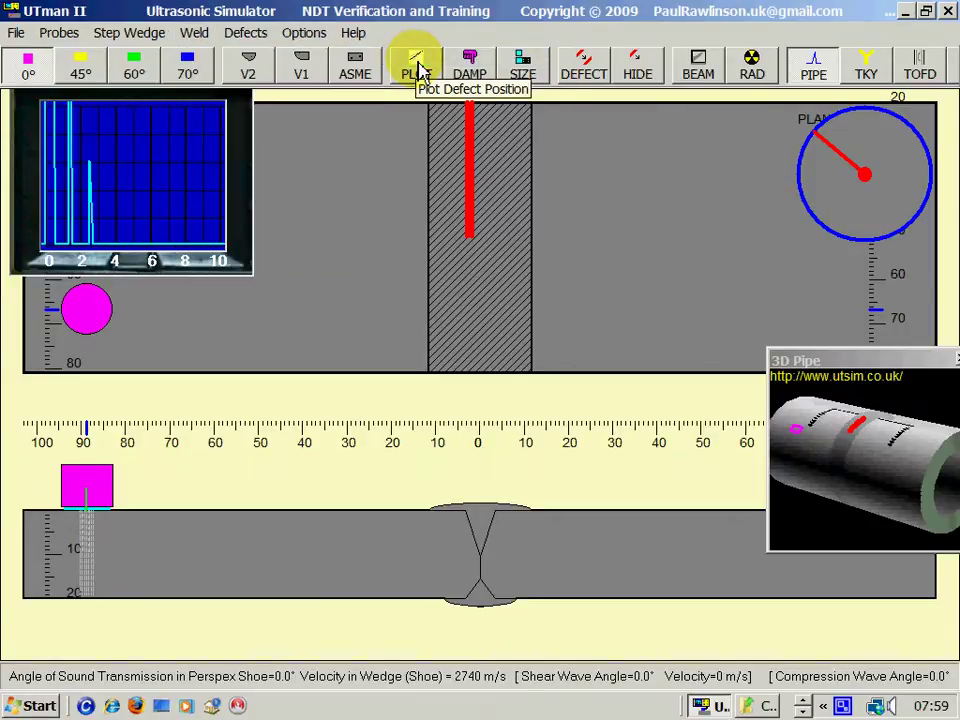
{"action": "left_click", "coordinate": [196, 38]}
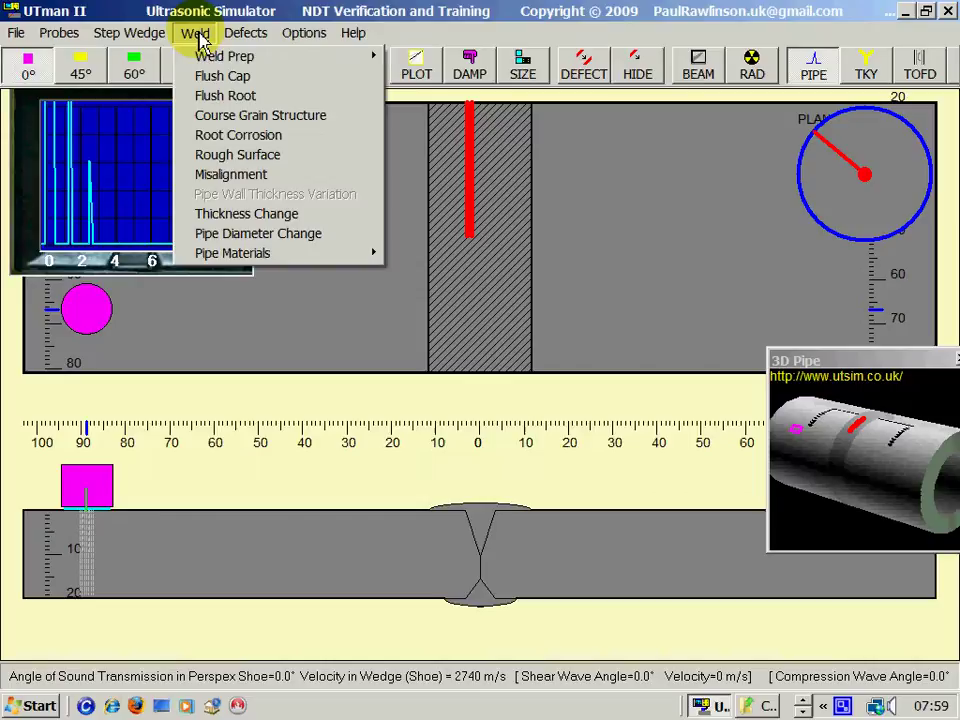
{"action": "mouse_move", "coordinate": [362, 58]}
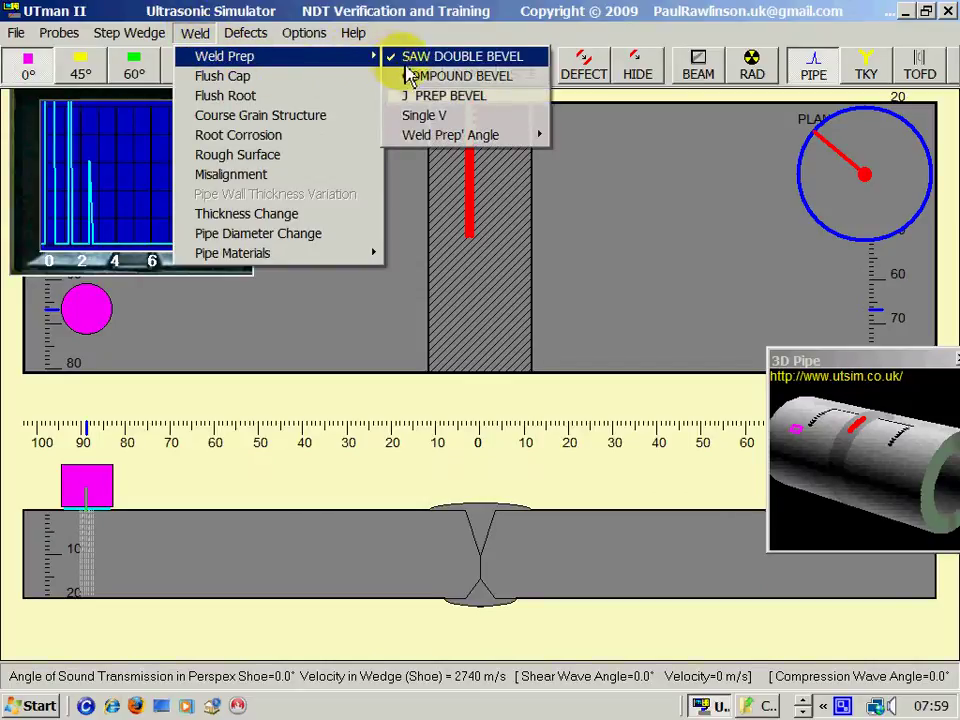
{"action": "left_click", "coordinate": [416, 80]}
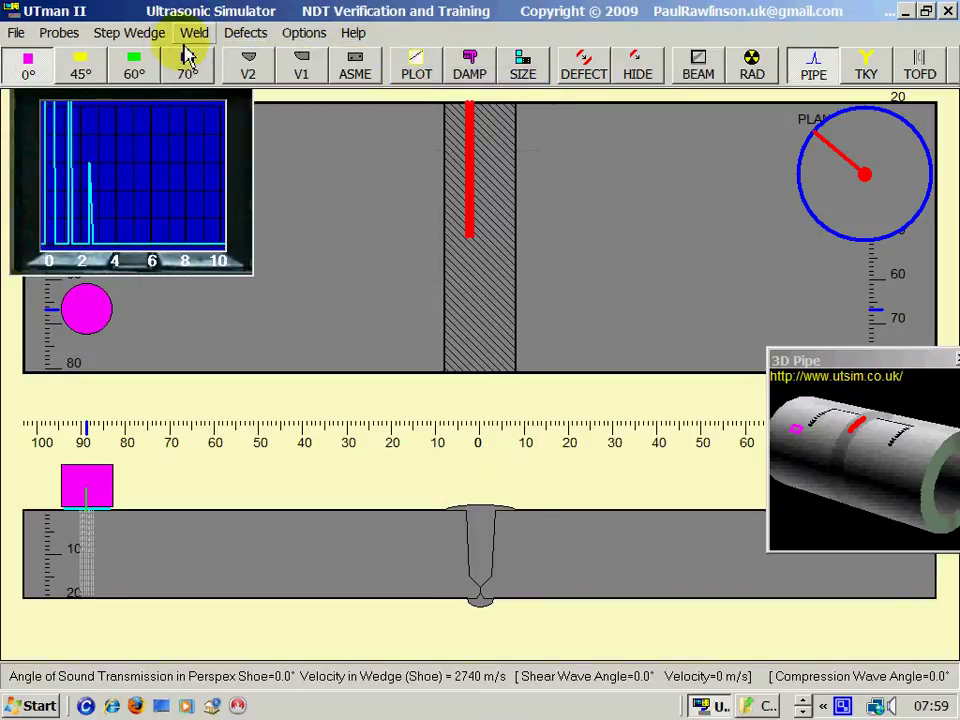
Step: Add root corrosion and scan it with the 60° angle probe near 30-40 on the scale
{"action": "left_click", "coordinate": [197, 38]}
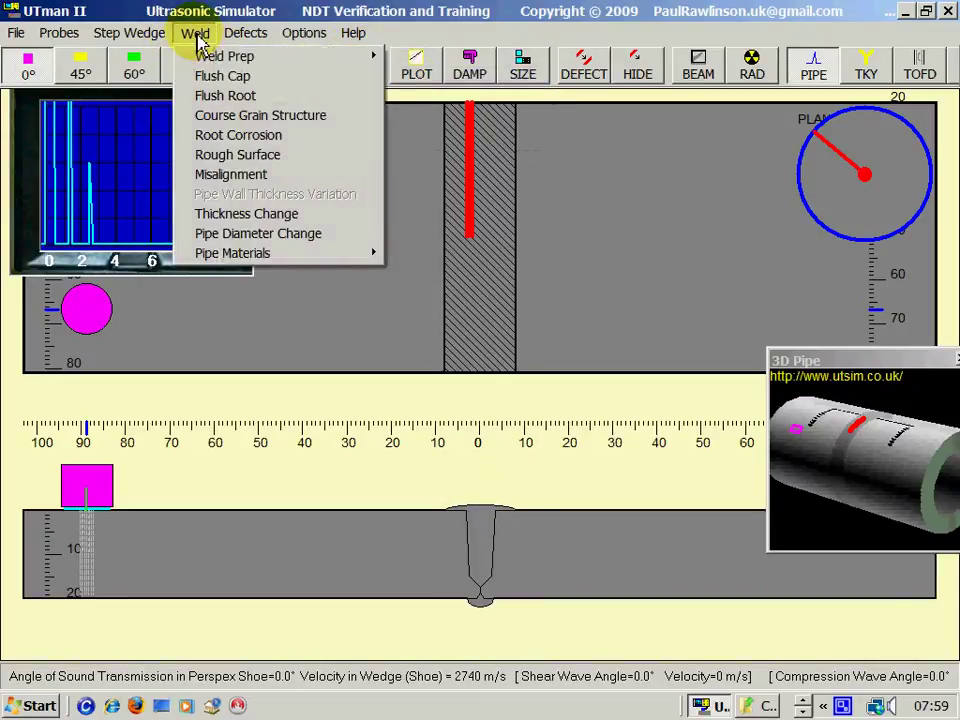
{"action": "left_click", "coordinate": [240, 135]}
{"action": "left_click_drag", "start_coordinate": [87, 485], "coordinate": [322, 486]}
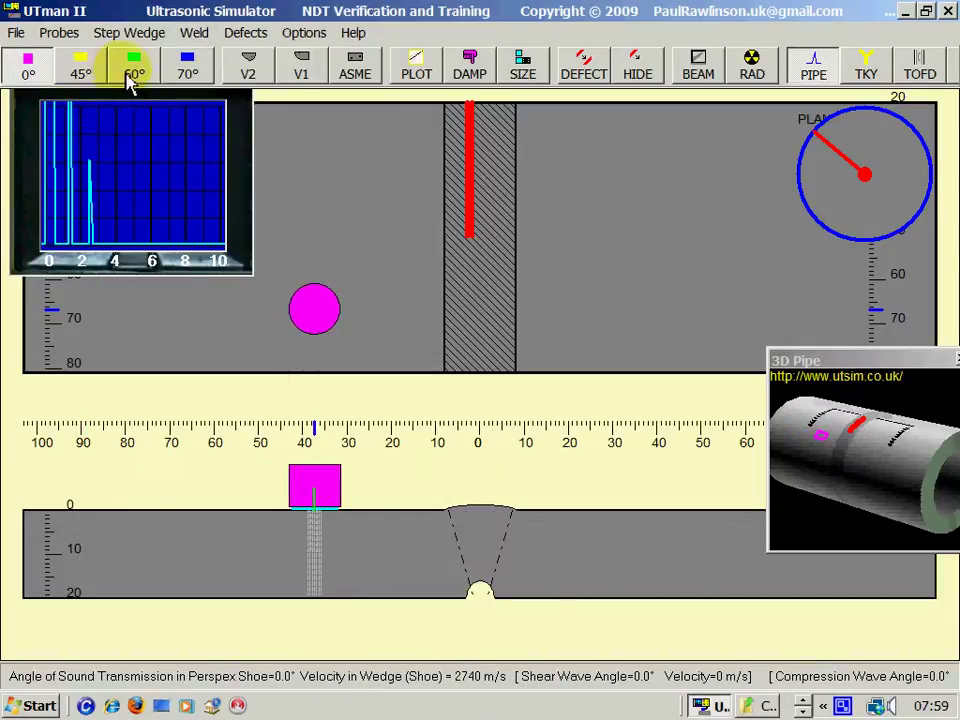
{"action": "left_click", "coordinate": [138, 68]}
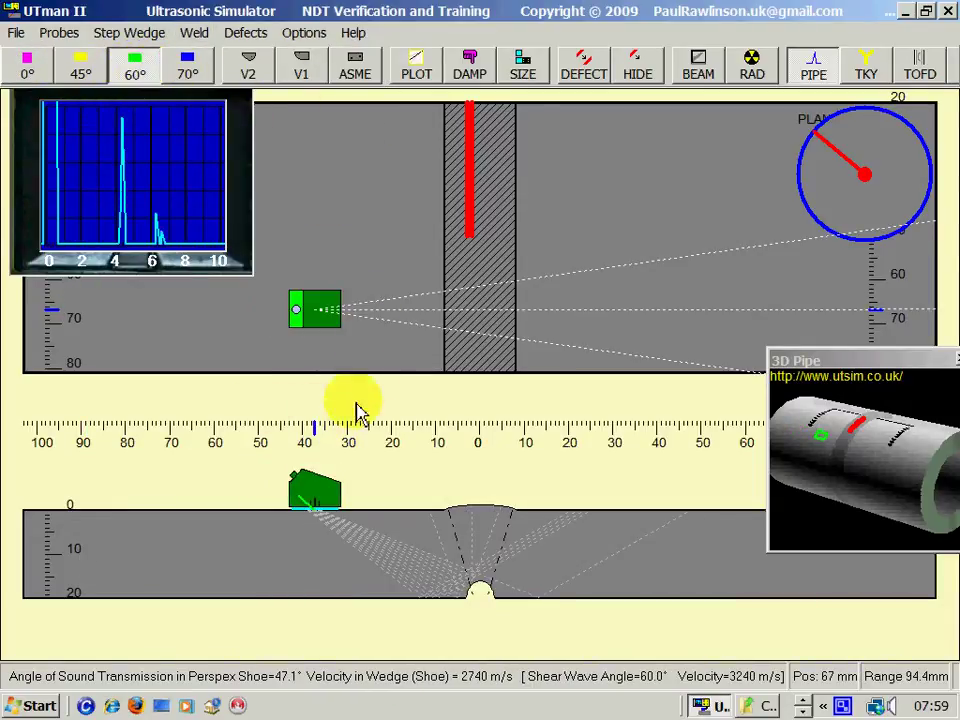
{"action": "left_click_drag", "start_coordinate": [318, 475], "coordinate": [354, 462]}
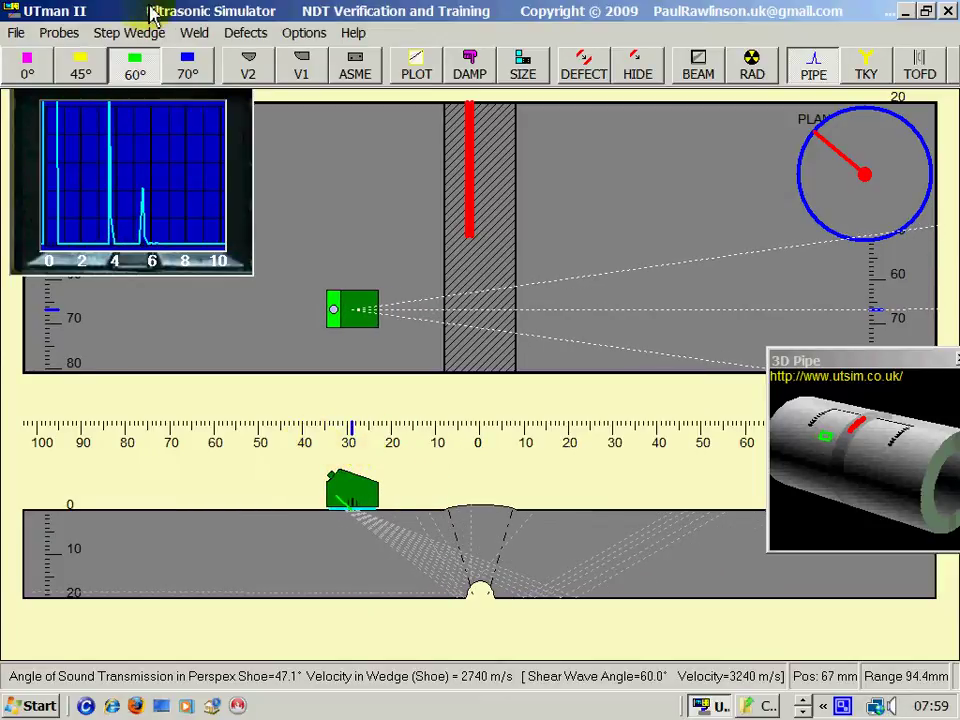
Step: Replace the root corrosion with a rough pipe surface and move the probe to about 50
{"action": "left_click", "coordinate": [196, 33]}
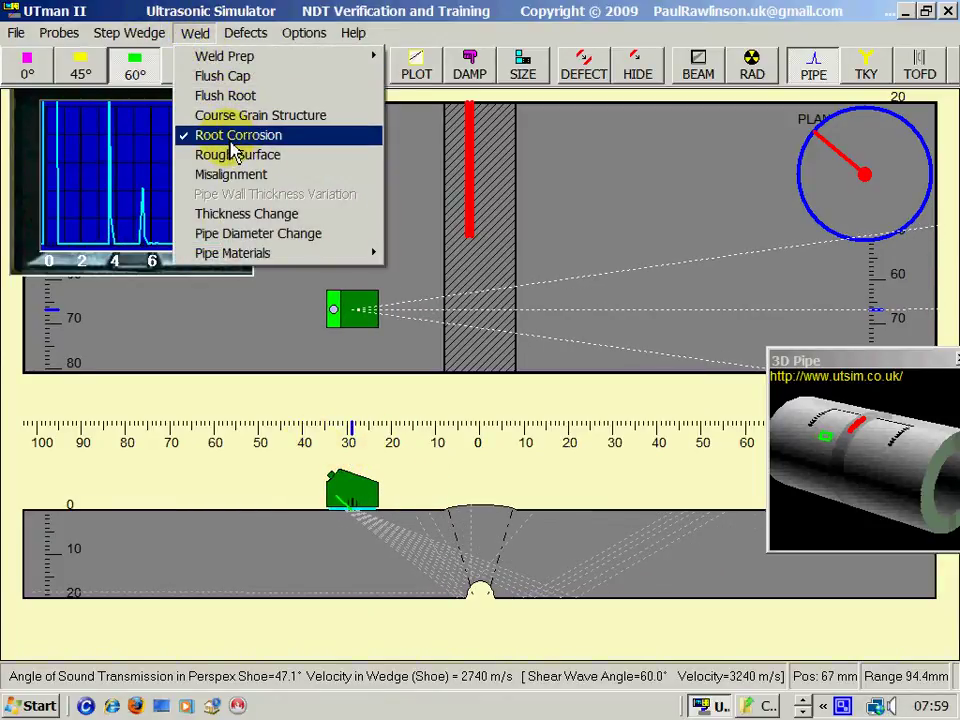
{"action": "left_click", "coordinate": [232, 140]}
{"action": "left_click", "coordinate": [194, 35]}
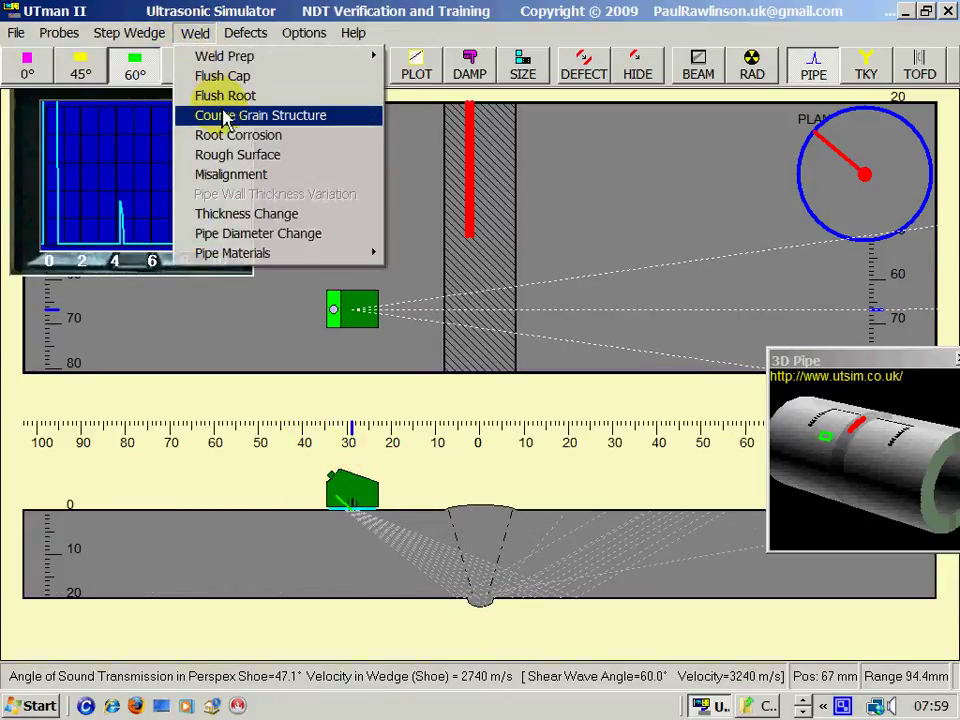
{"action": "left_click", "coordinate": [229, 157]}
{"action": "left_click_drag", "start_coordinate": [328, 321], "coordinate": [244, 318]}
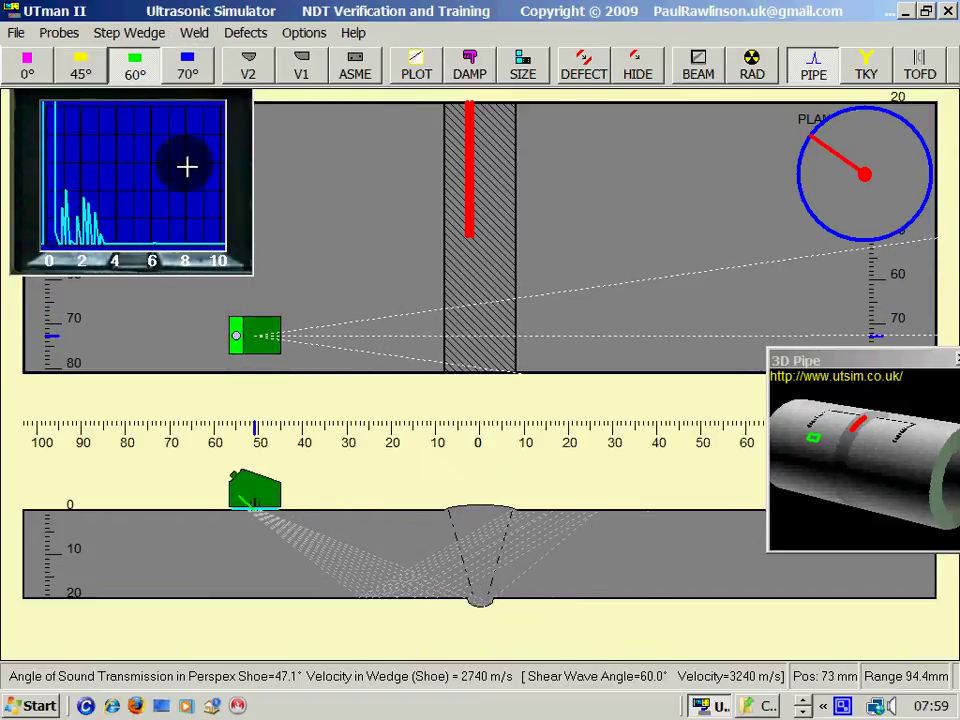
Step: Swap the rough surface for misalignment across the weld, probe at about 33
{"action": "left_click", "coordinate": [194, 36]}
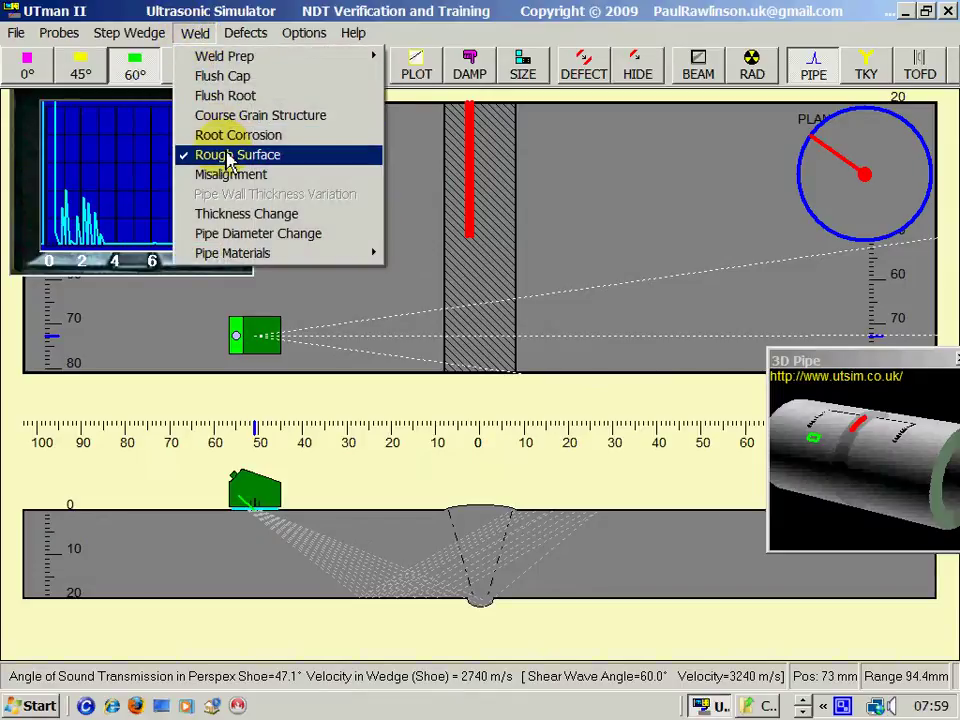
{"action": "left_click", "coordinate": [210, 154]}
{"action": "left_click", "coordinate": [197, 35]}
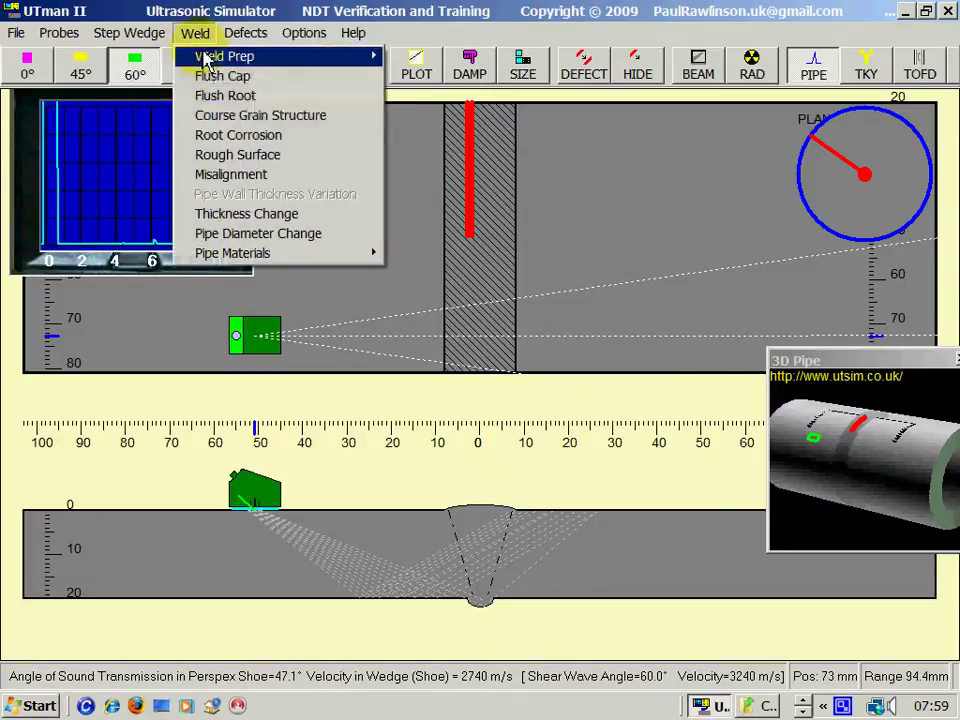
{"action": "left_click", "coordinate": [214, 174]}
{"action": "left_click_drag", "start_coordinate": [256, 336], "coordinate": [336, 318]}
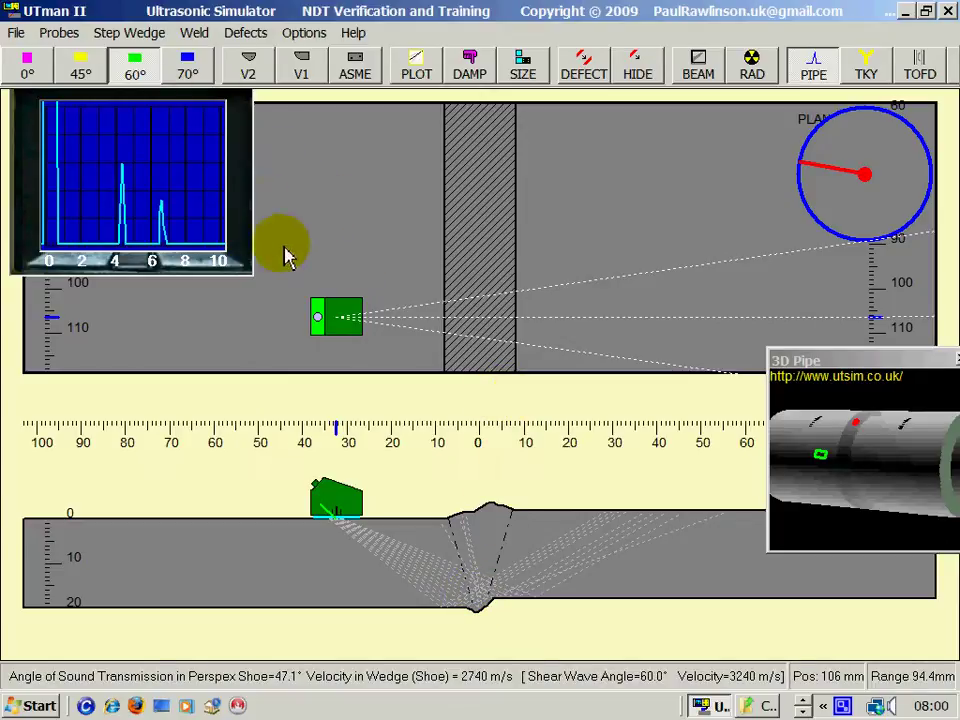
Step: Try pipe wall thickness variation while scanning around the pipe, then remove it and the misalignment
{"action": "left_click", "coordinate": [195, 34]}
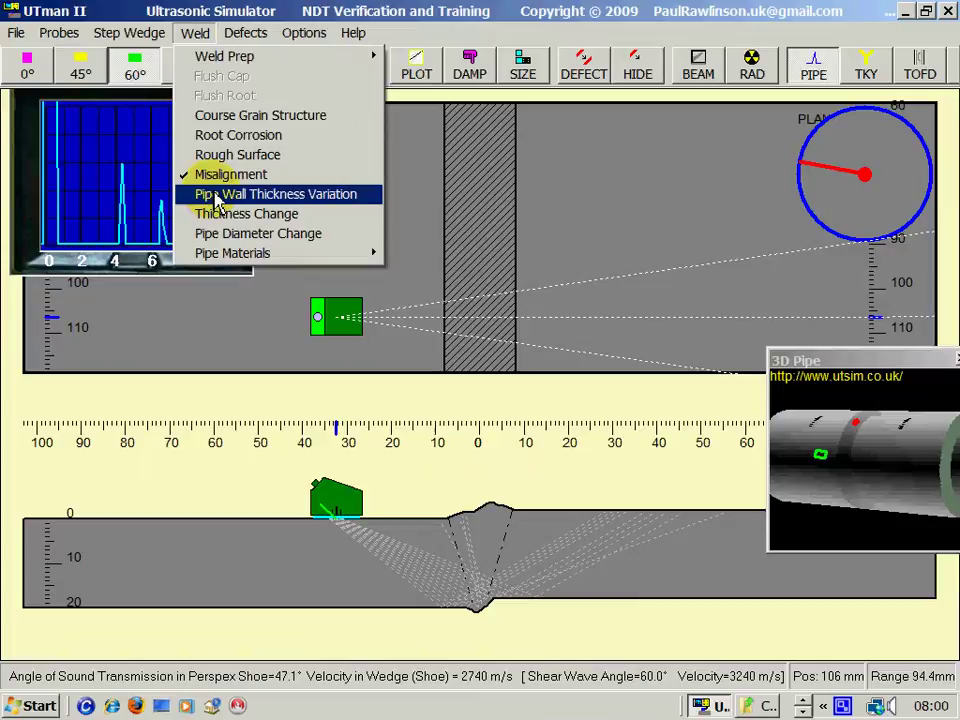
{"action": "left_click", "coordinate": [282, 199]}
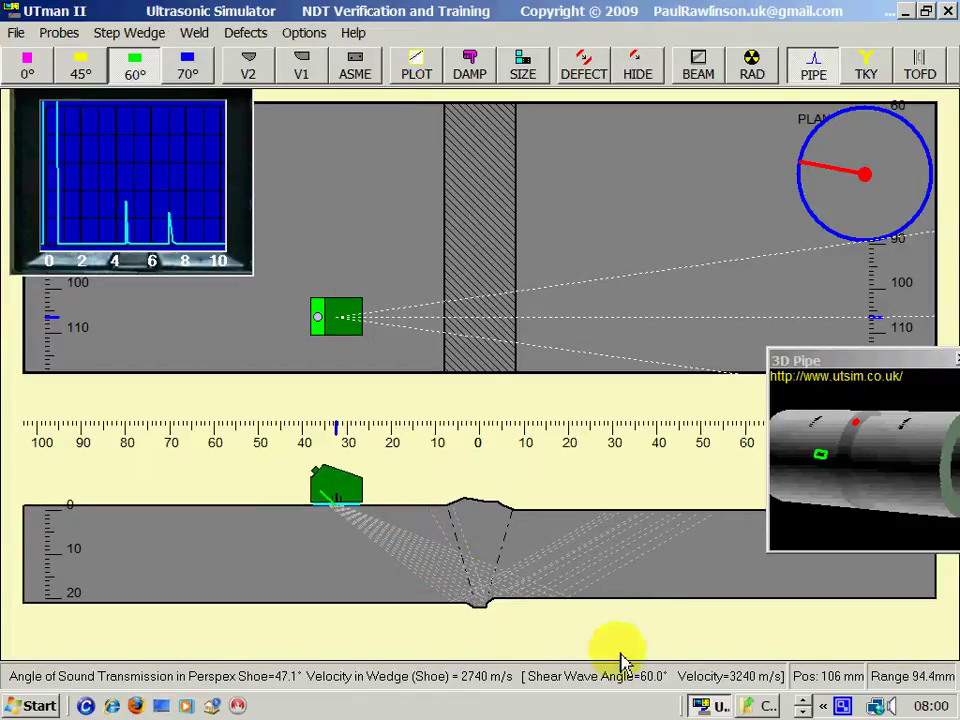
{"action": "left_click_drag", "start_coordinate": [321, 303], "coordinate": [335, 352]}
{"action": "left_click", "coordinate": [195, 36]}
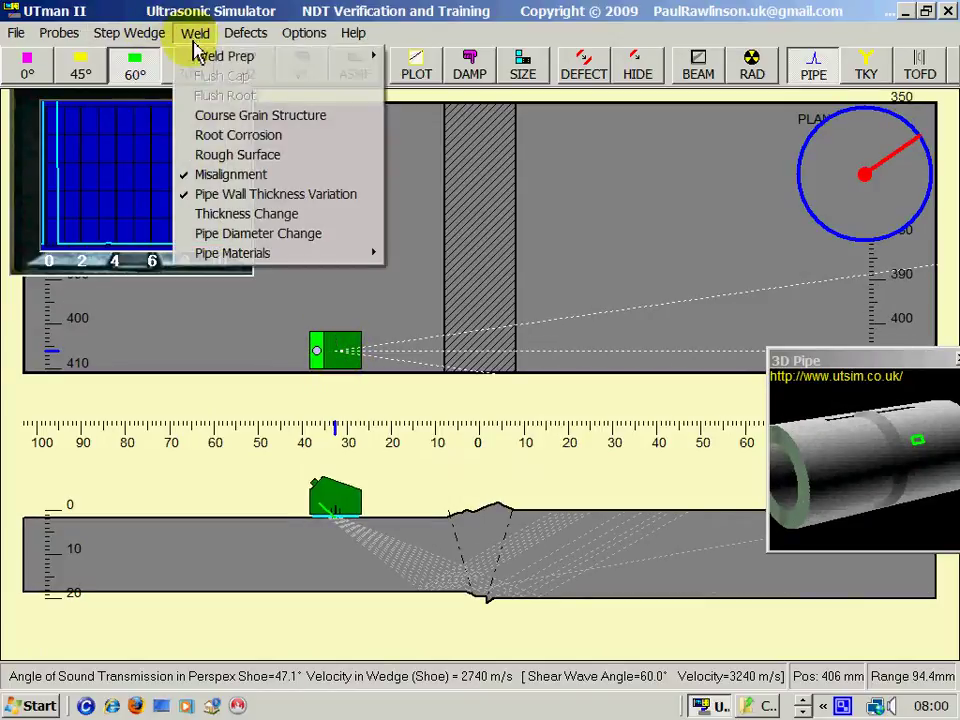
{"action": "left_click", "coordinate": [223, 195]}
{"action": "left_click", "coordinate": [195, 38]}
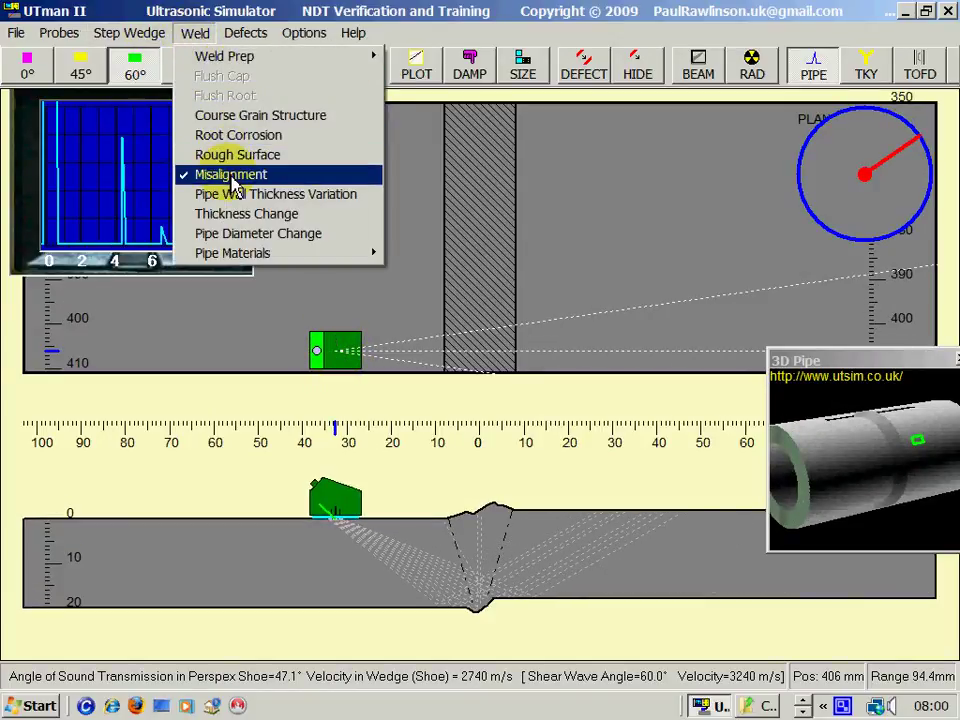
{"action": "left_click", "coordinate": [227, 174]}
{"action": "left_click", "coordinate": [195, 36]}
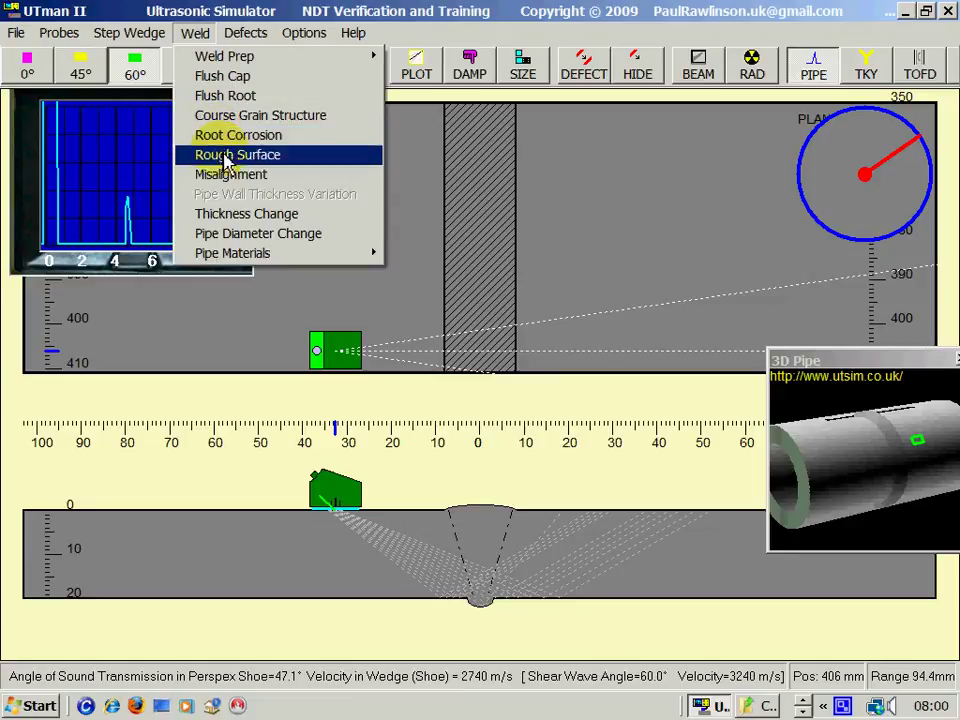
Step: Set the pipe wall thickness to 10 mm and the pipe diameter to 20 inches
{"action": "left_click", "coordinate": [237, 214]}
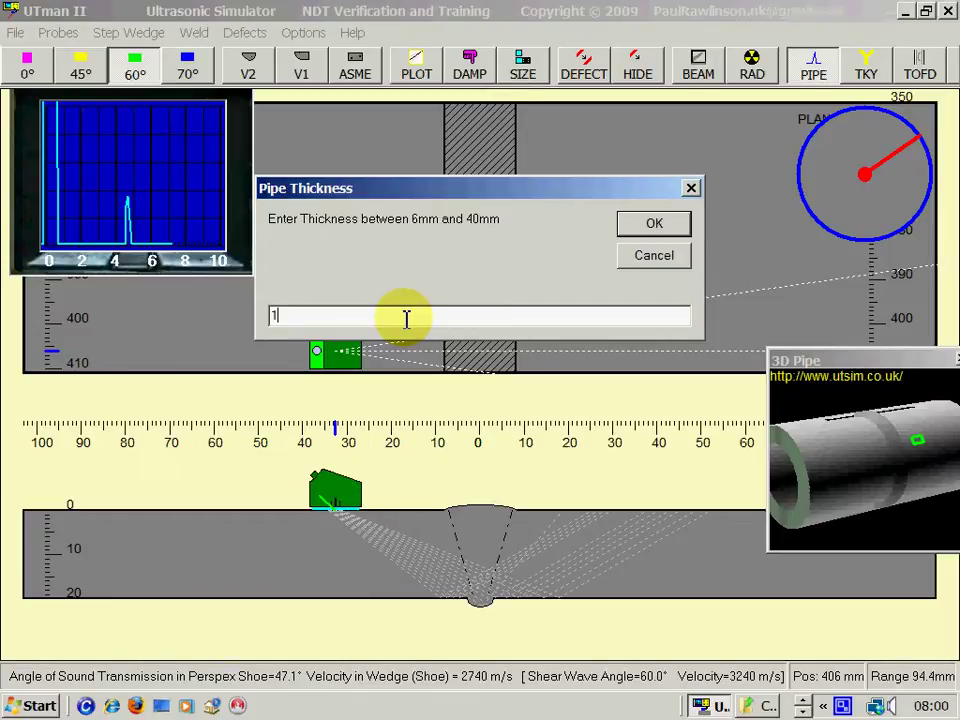
{"action": "key", "text": "Return"}
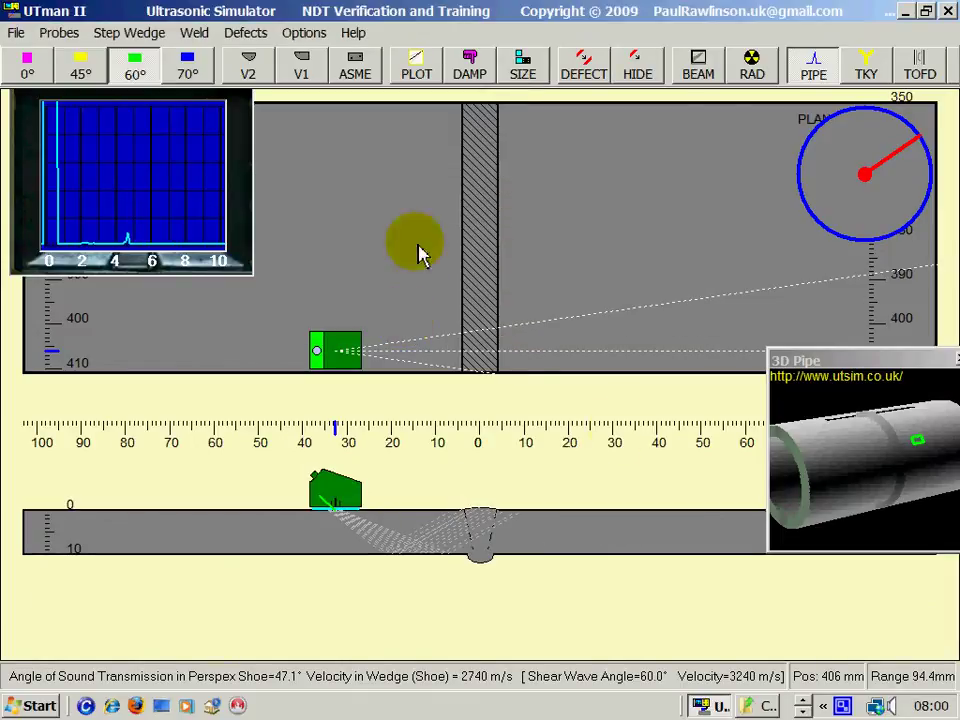
{"action": "left_click", "coordinate": [198, 38]}
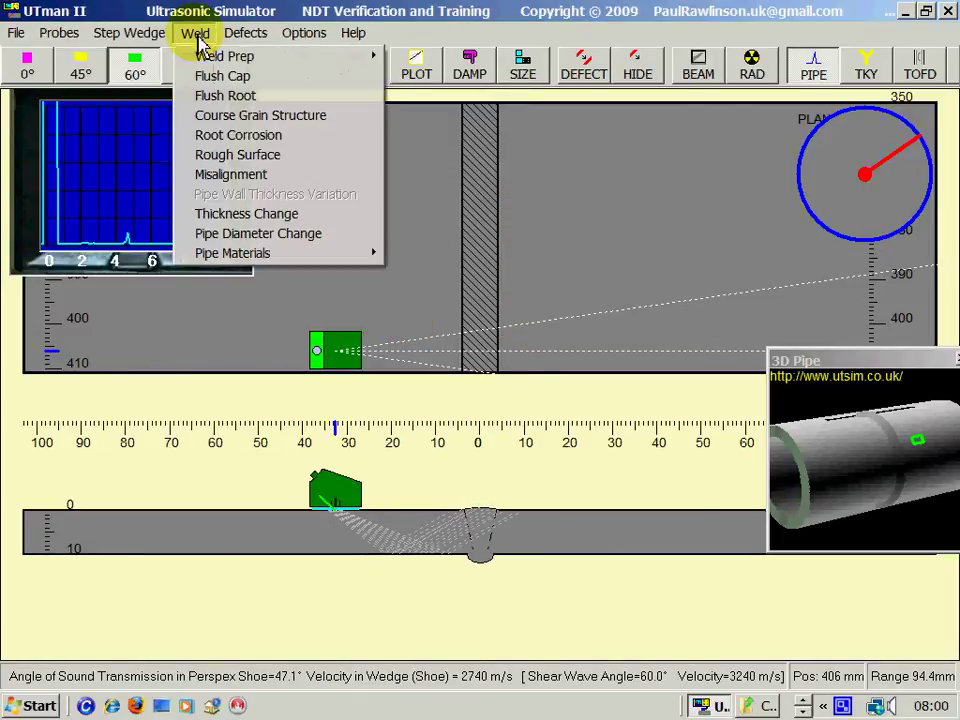
{"action": "left_click", "coordinate": [262, 236]}
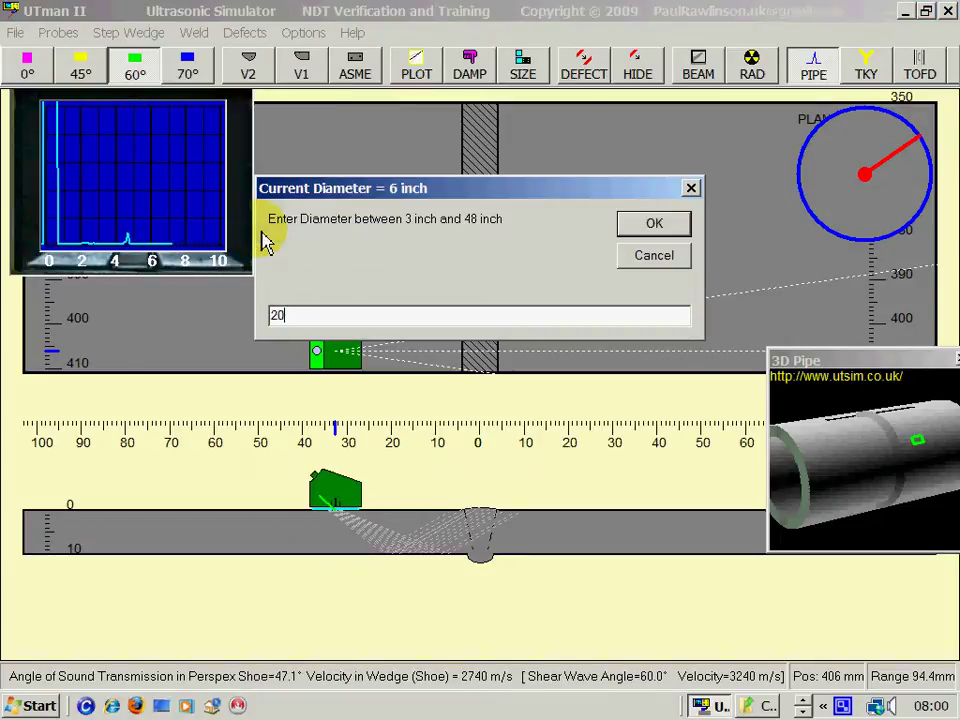
{"action": "key", "text": "Return"}
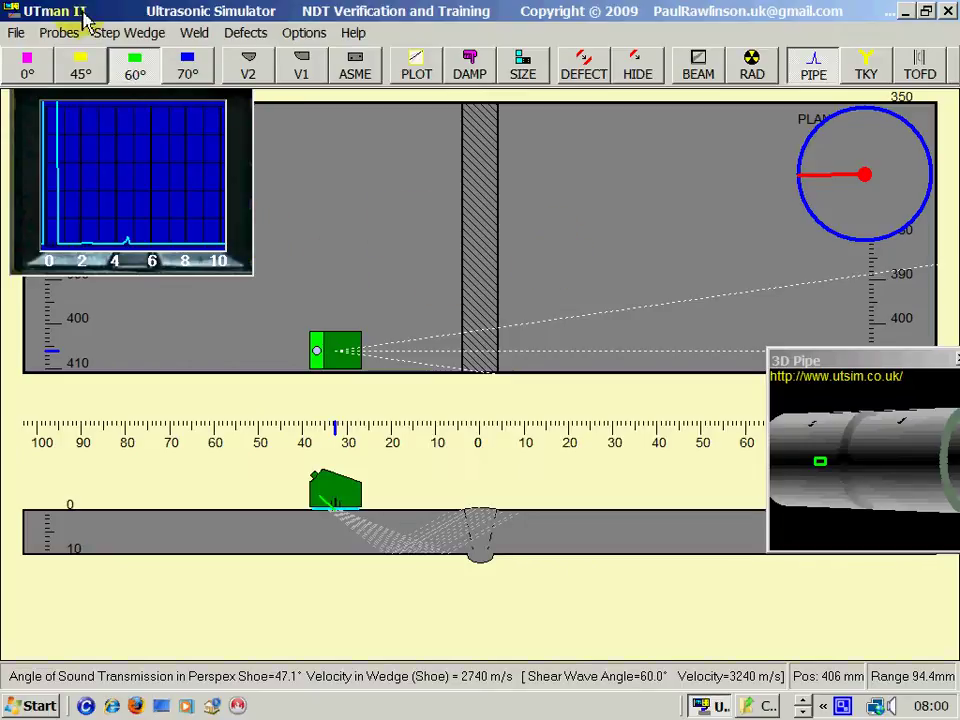
{"action": "left_click", "coordinate": [195, 34]}
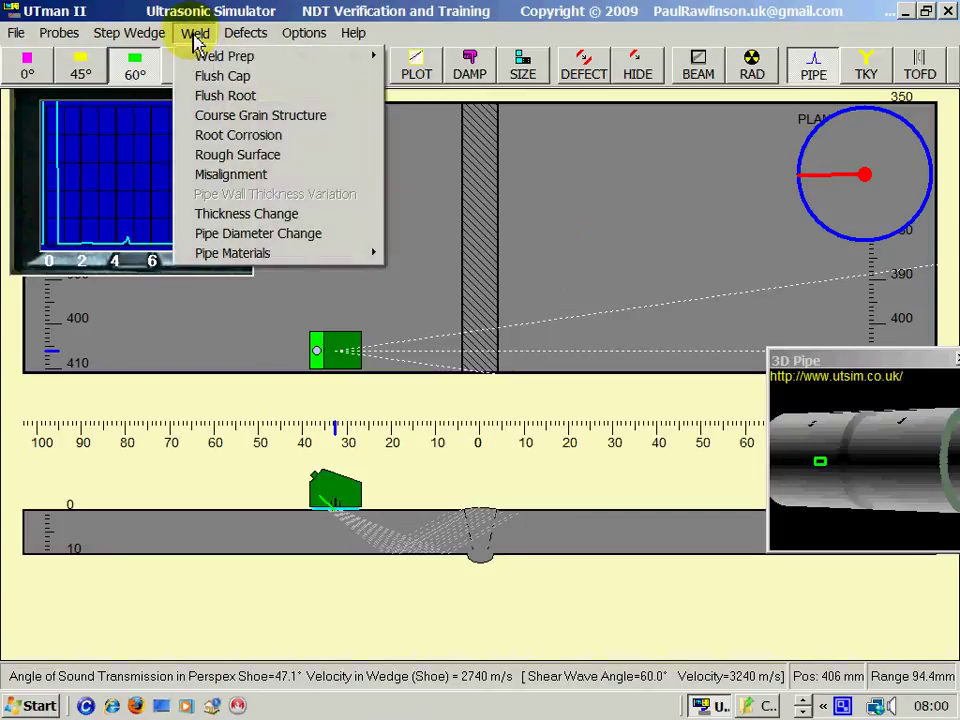
{"action": "mouse_move", "coordinate": [262, 38]}
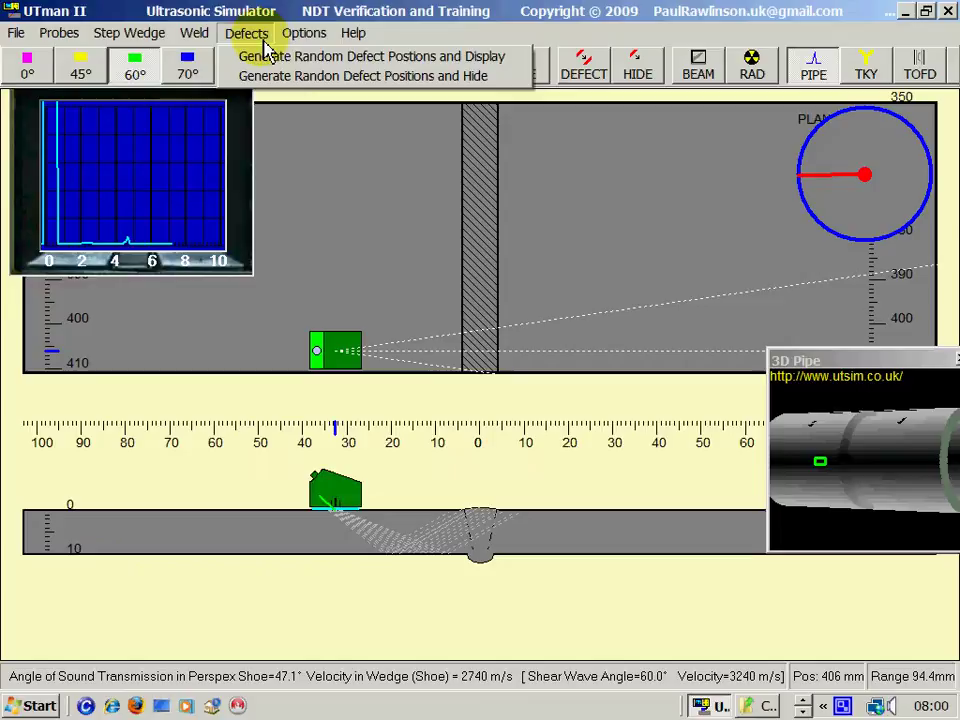
Step: Close the UTman Video window and move the probe up the plan view
{"action": "left_click", "coordinate": [266, 58]}
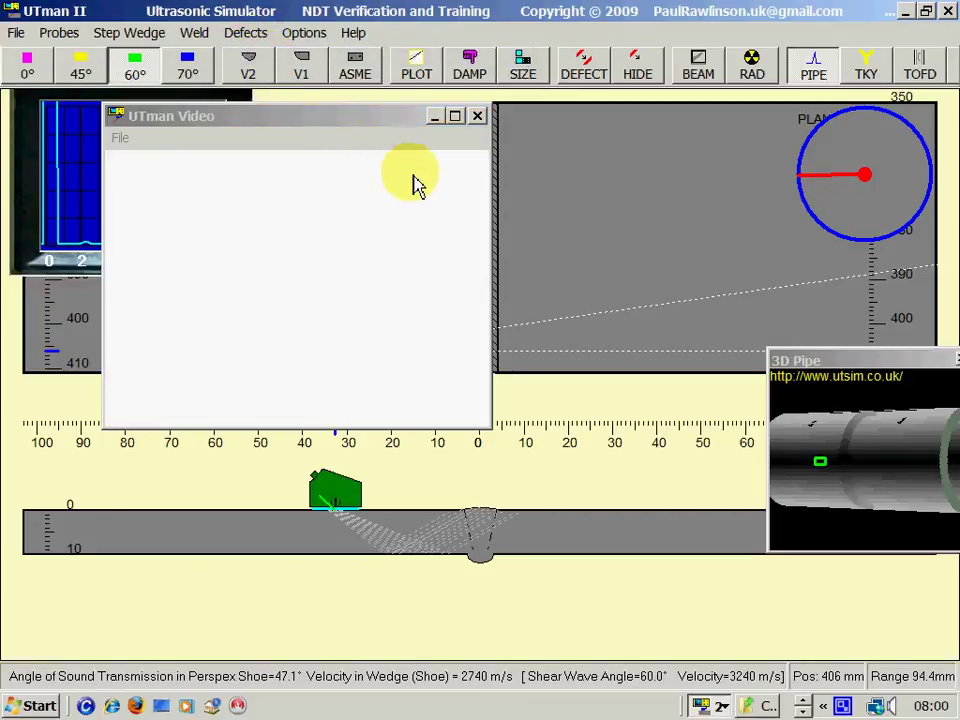
{"action": "left_click_drag", "start_coordinate": [365, 128], "coordinate": [317, 136]}
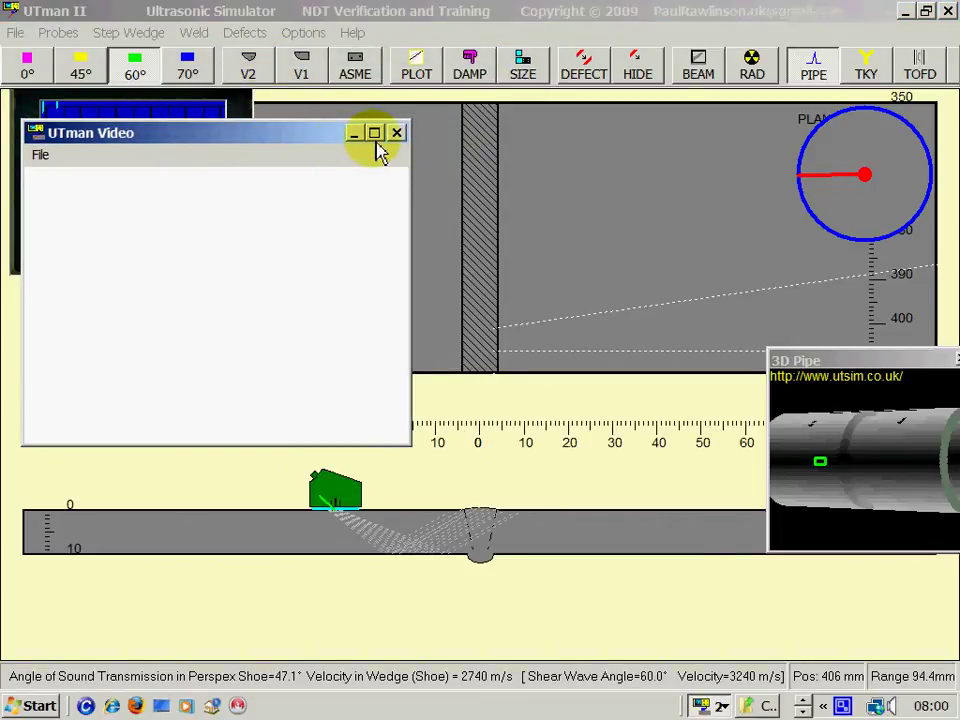
{"action": "left_click", "coordinate": [397, 132]}
{"action": "left_click_drag", "start_coordinate": [336, 350], "coordinate": [386, 130]}
Step: Generate a random hidden defect position and slide the probe across the weld
{"action": "left_click", "coordinate": [246, 33]}
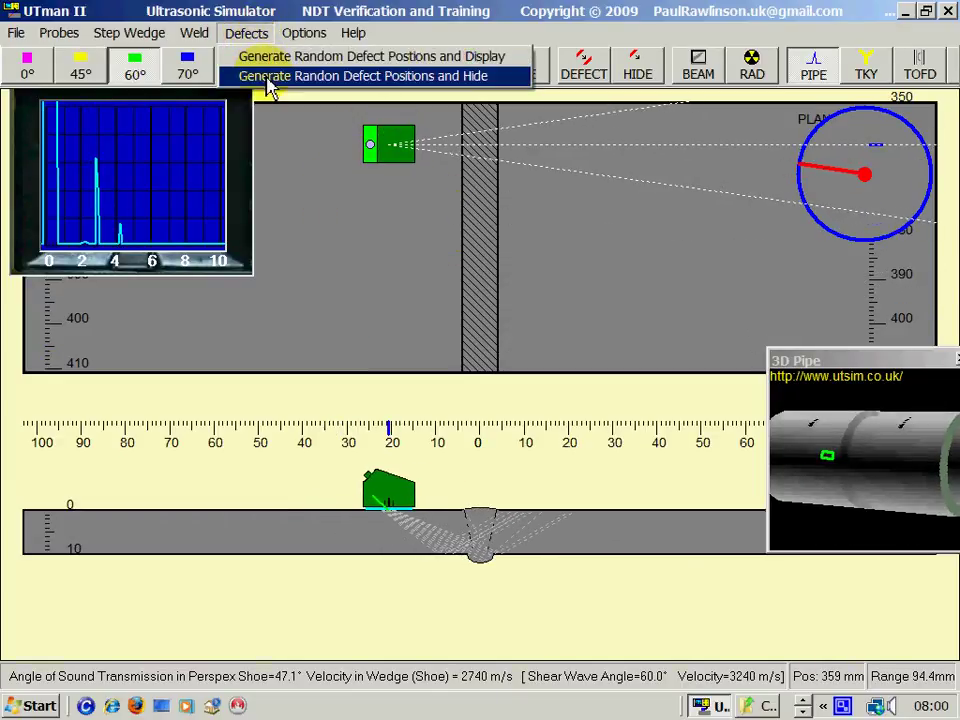
{"action": "left_click", "coordinate": [268, 88]}
{"action": "left_click_drag", "start_coordinate": [561, 214], "coordinate": [597, 178]}
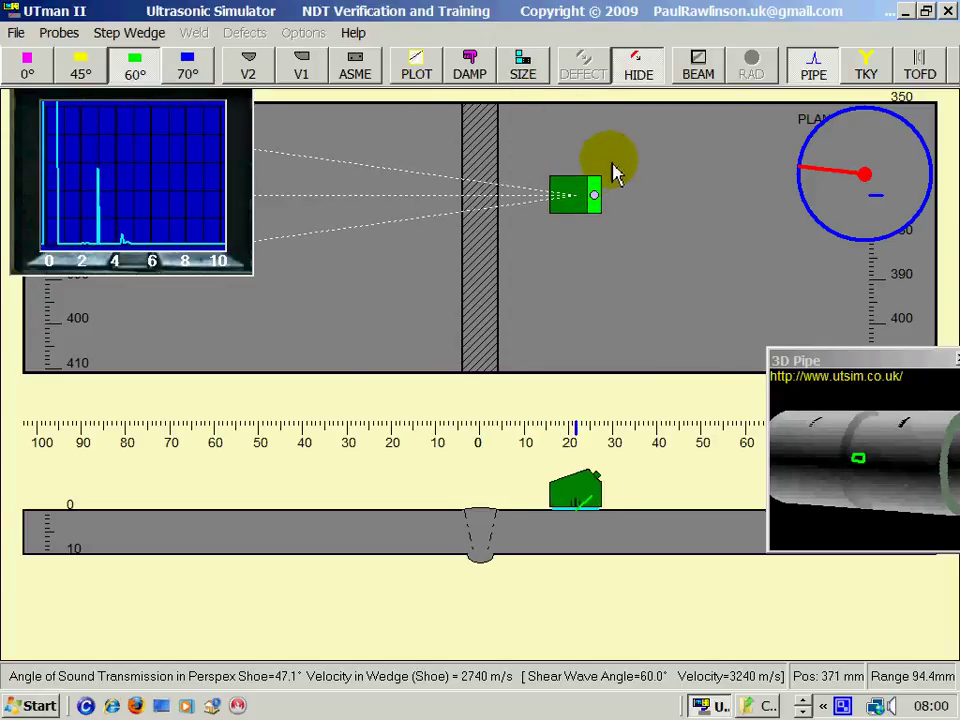
Step: Reveal the hidden defect and move the probe level with the red defect
{"action": "left_click", "coordinate": [635, 79]}
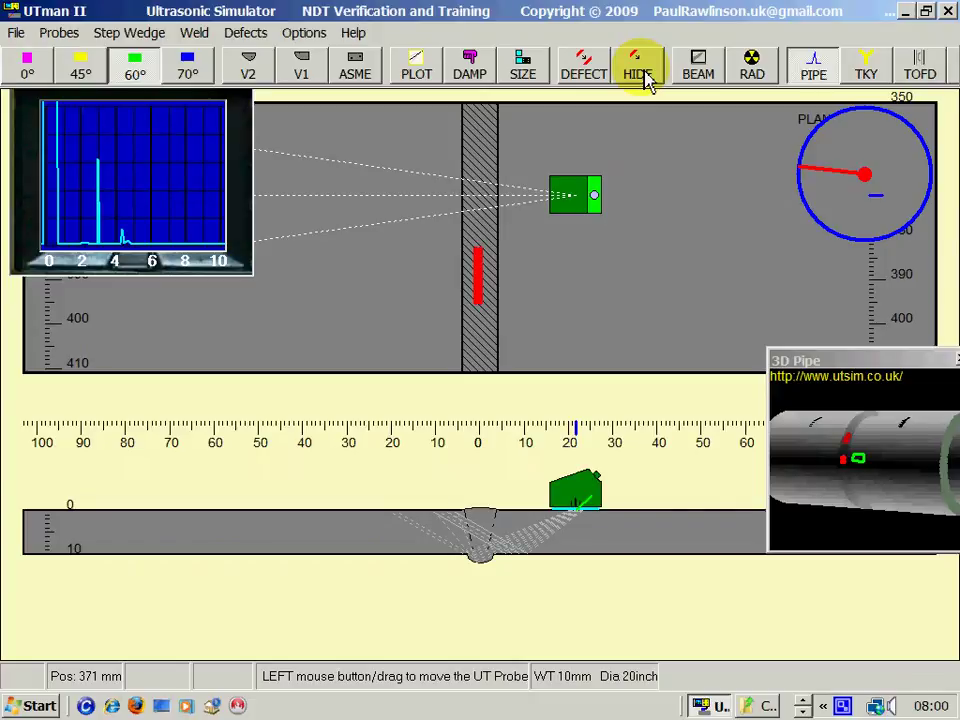
{"action": "left_click", "coordinate": [642, 78]}
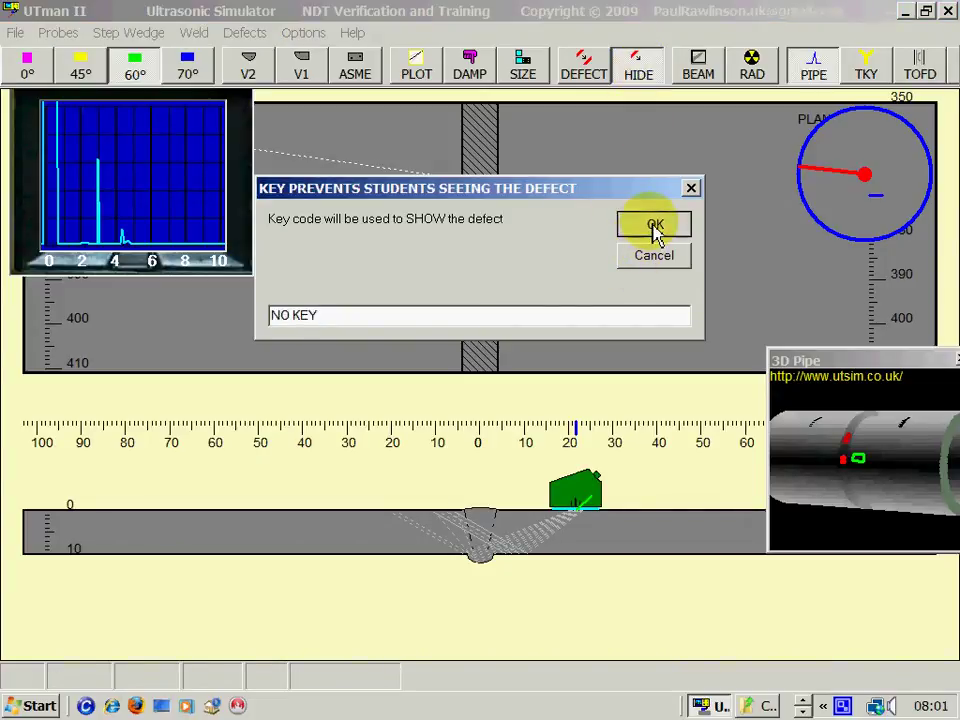
{"action": "left_click", "coordinate": [655, 228]}
{"action": "left_click", "coordinate": [643, 80]}
{"action": "left_click_drag", "start_coordinate": [561, 206], "coordinate": [570, 262]}
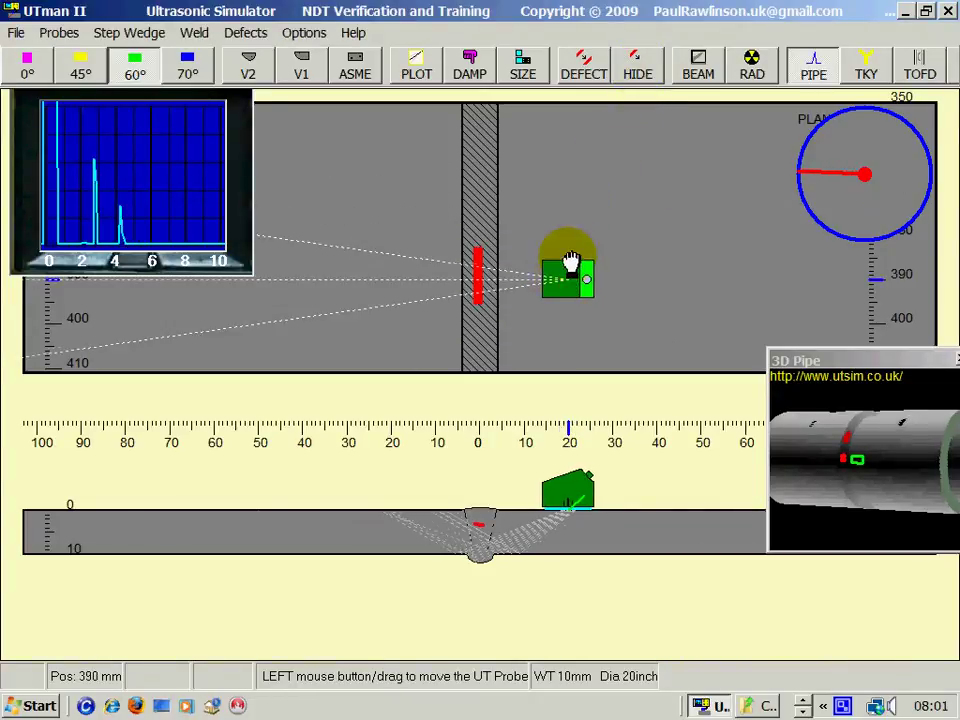
Step: Fine-tune the probe position to 389 mm so it echoes off the revealed defect
{"action": "left_click", "coordinate": [645, 76]}
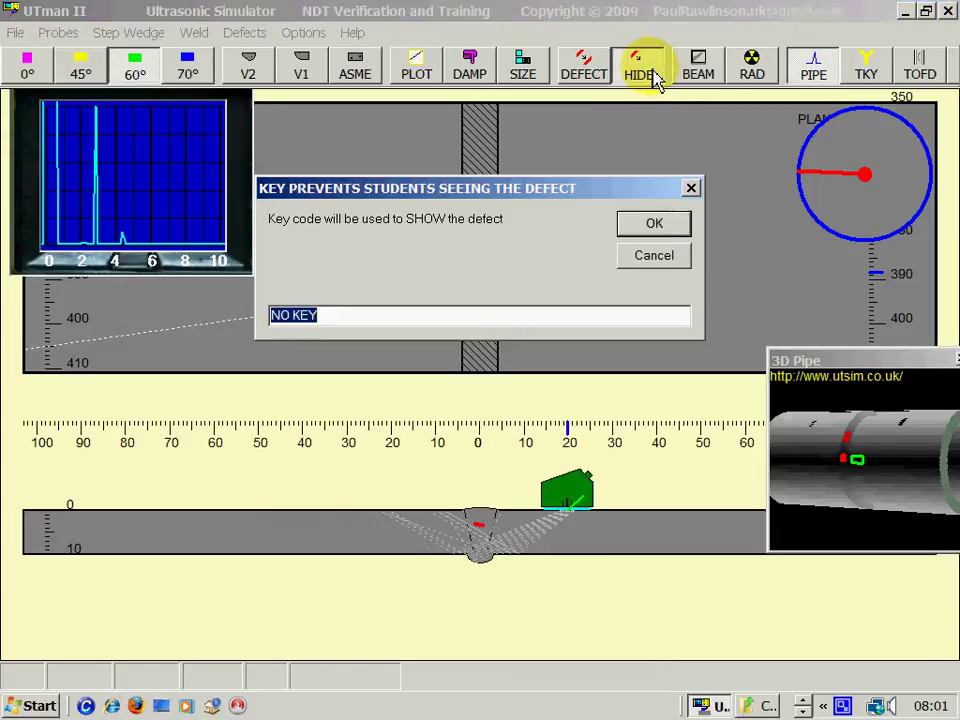
{"action": "left_click", "coordinate": [650, 226]}
{"action": "left_click", "coordinate": [555, 272]}
{"action": "left_click", "coordinate": [640, 86]}
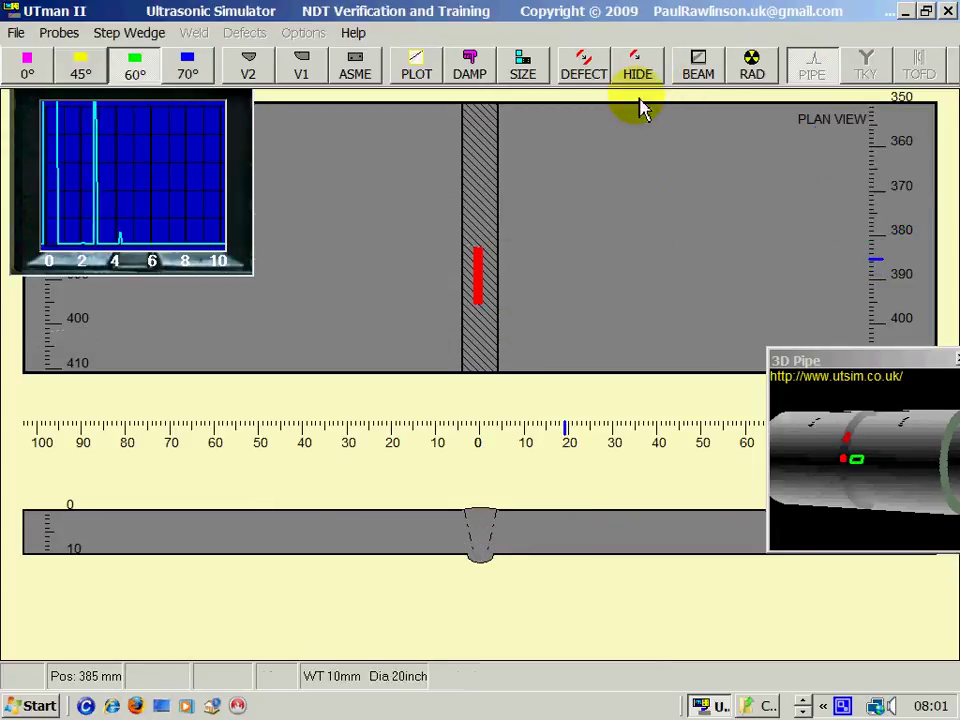
{"action": "left_click_drag", "start_coordinate": [574, 259], "coordinate": [587, 257]}
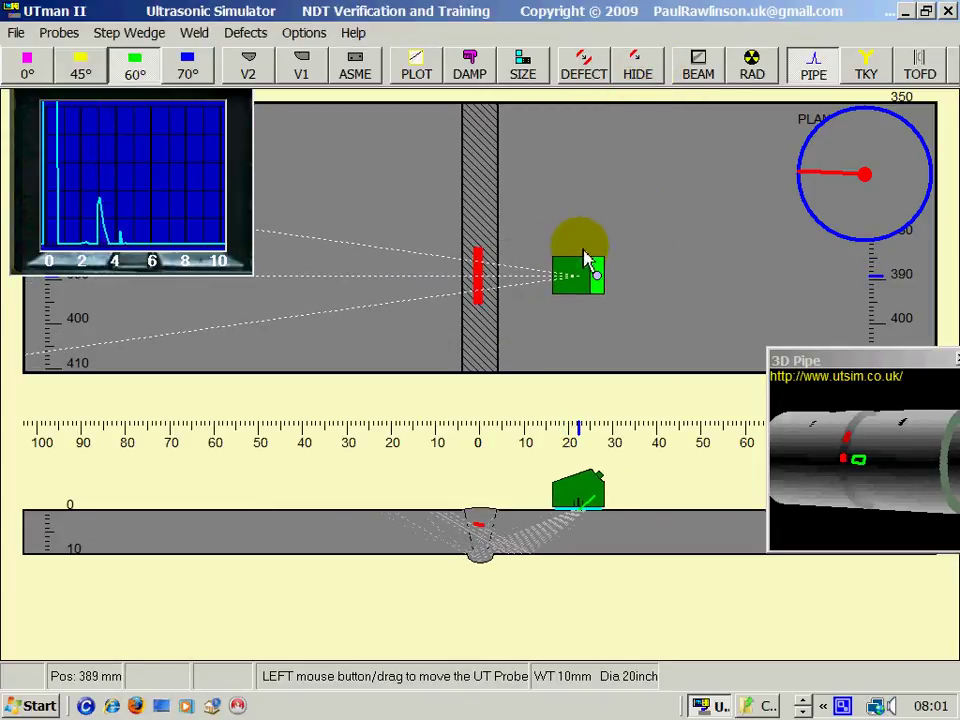
Step: Toggle the 3D pipe view off and on, move it mid-screen, then turn it off
{"action": "left_click", "coordinate": [289, 36]}
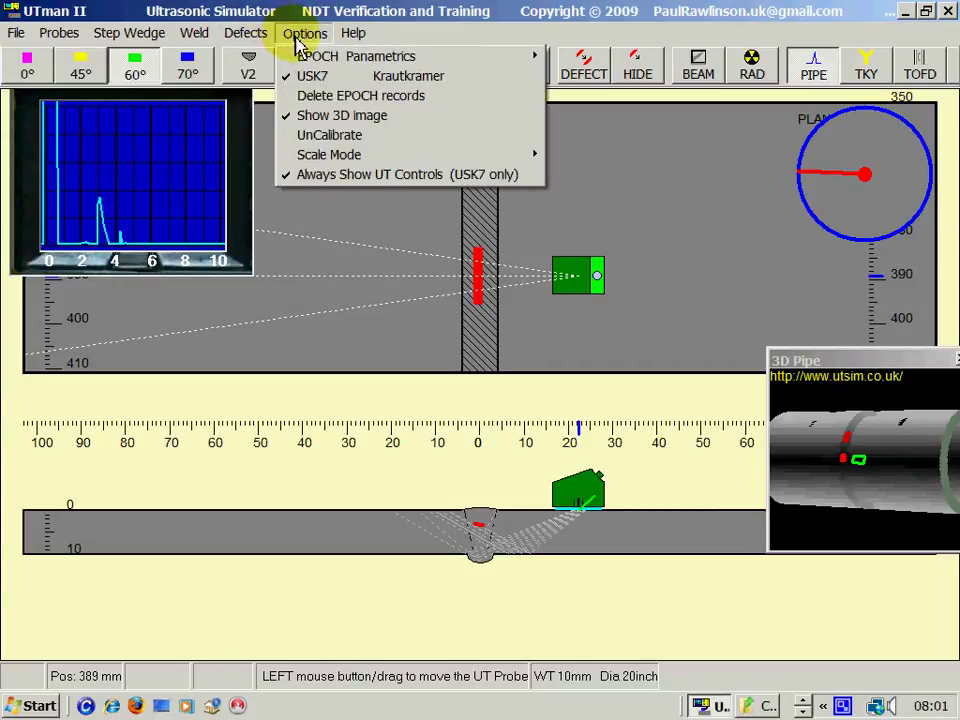
{"action": "mouse_move", "coordinate": [310, 58]}
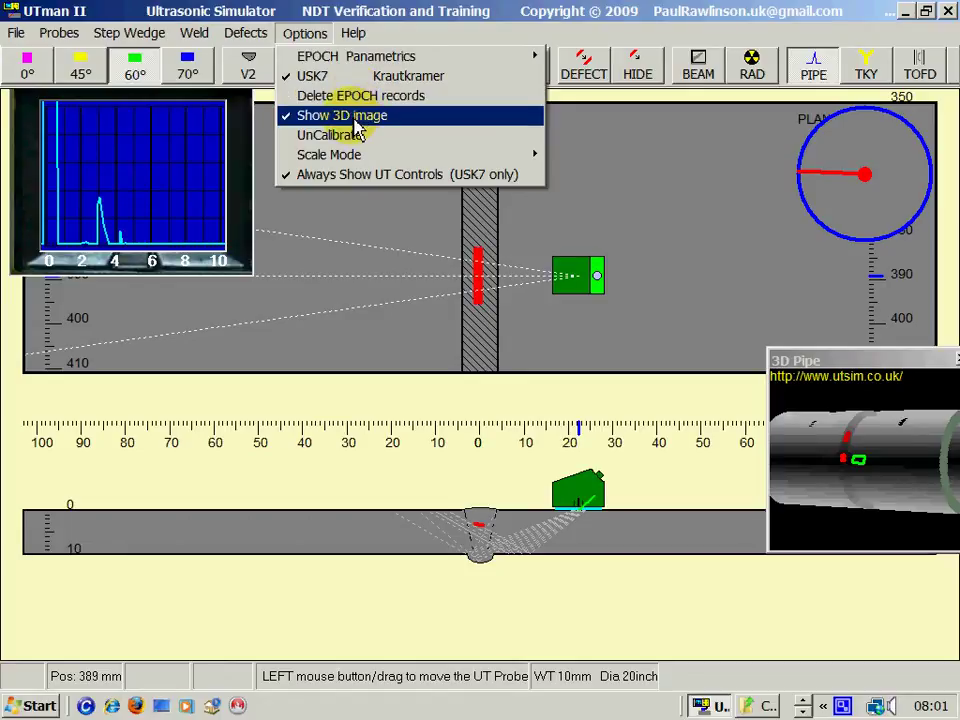
{"action": "left_click", "coordinate": [355, 117]}
{"action": "left_click", "coordinate": [303, 36]}
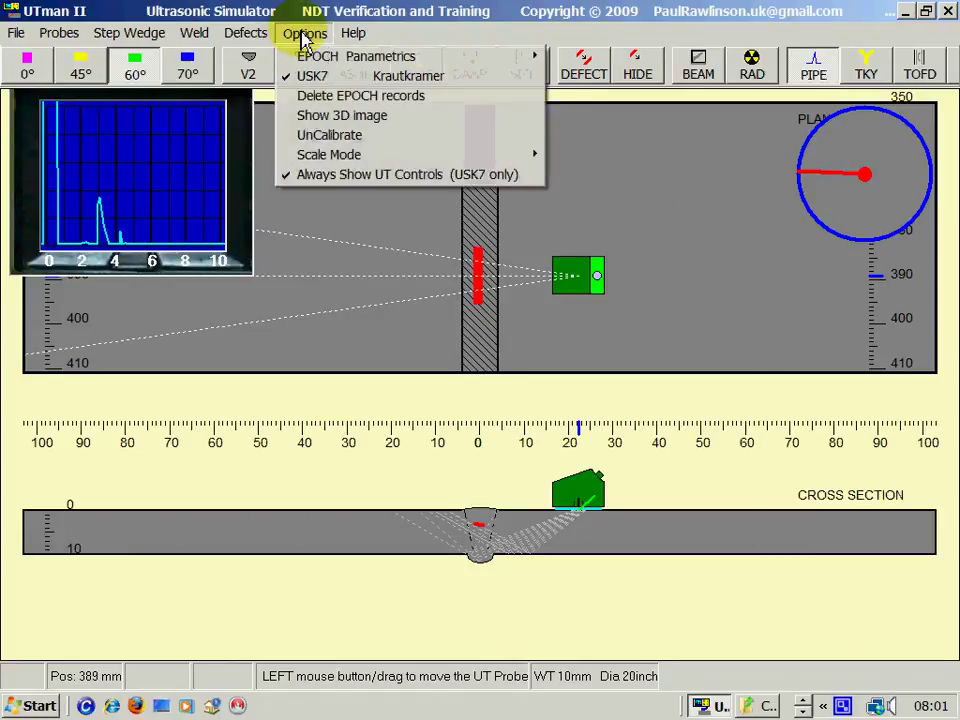
{"action": "left_click", "coordinate": [345, 116]}
{"action": "left_click_drag", "start_coordinate": [842, 360], "coordinate": [366, 149]}
{"action": "left_click", "coordinate": [304, 33]}
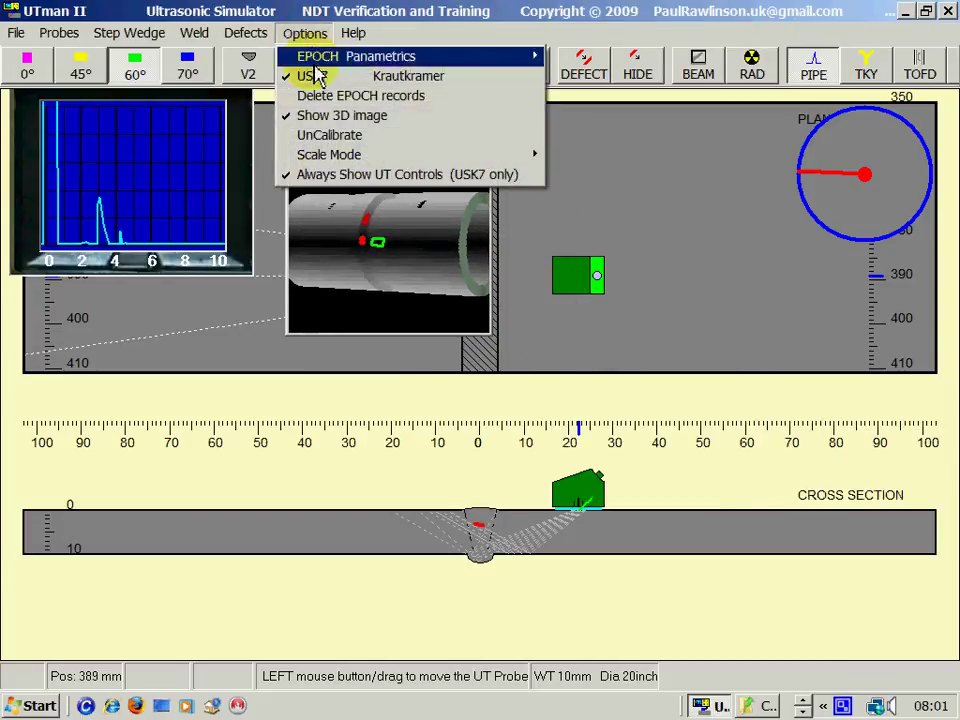
{"action": "left_click", "coordinate": [328, 117]}
Step: Uncalibrate the flaw detector A-scan display from Options
{"action": "left_click", "coordinate": [303, 34]}
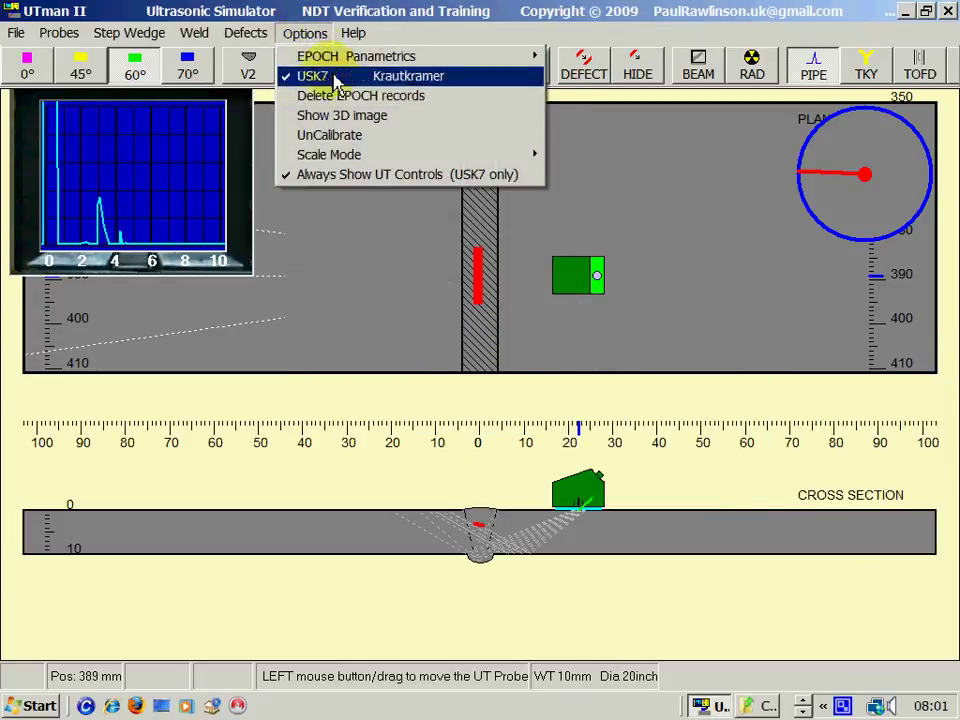
{"action": "left_click", "coordinate": [340, 135]}
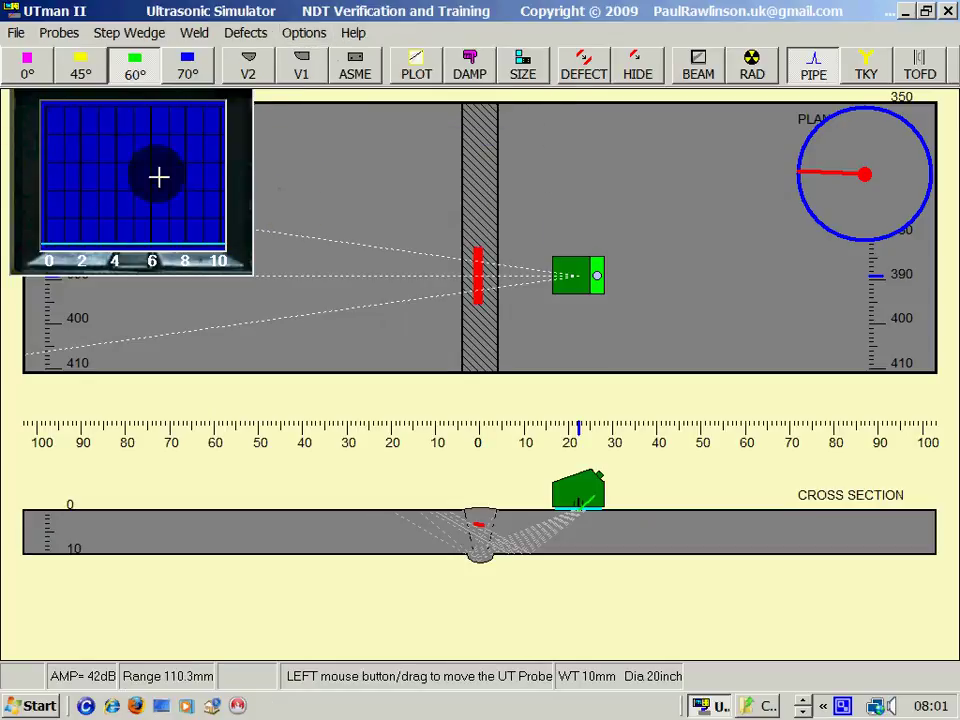
{"action": "left_click", "coordinate": [302, 34]}
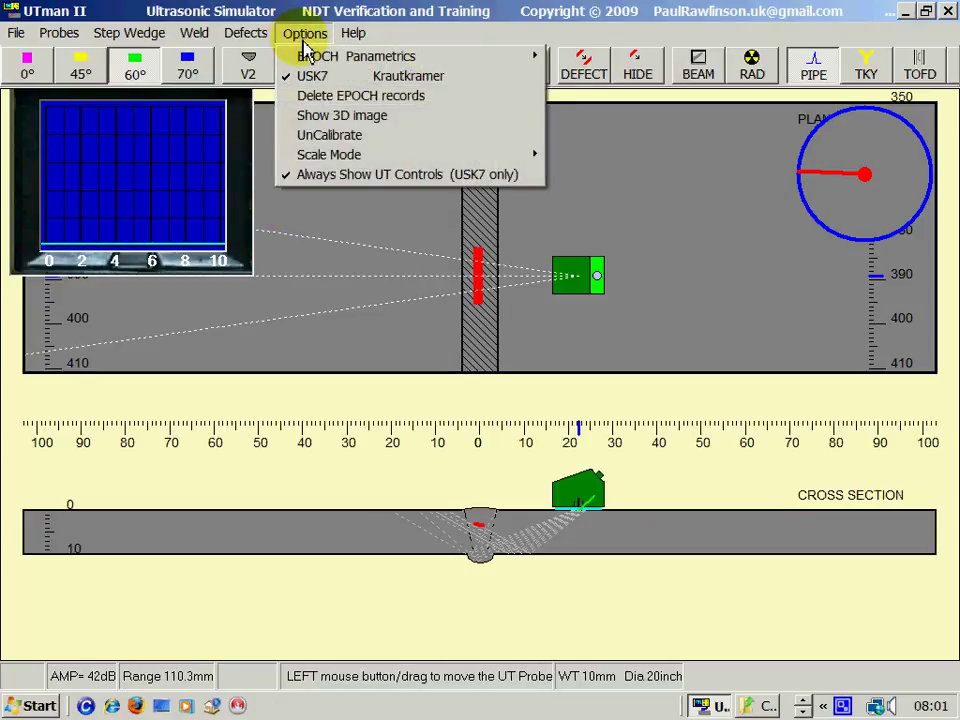
{"action": "mouse_move", "coordinate": [316, 160]}
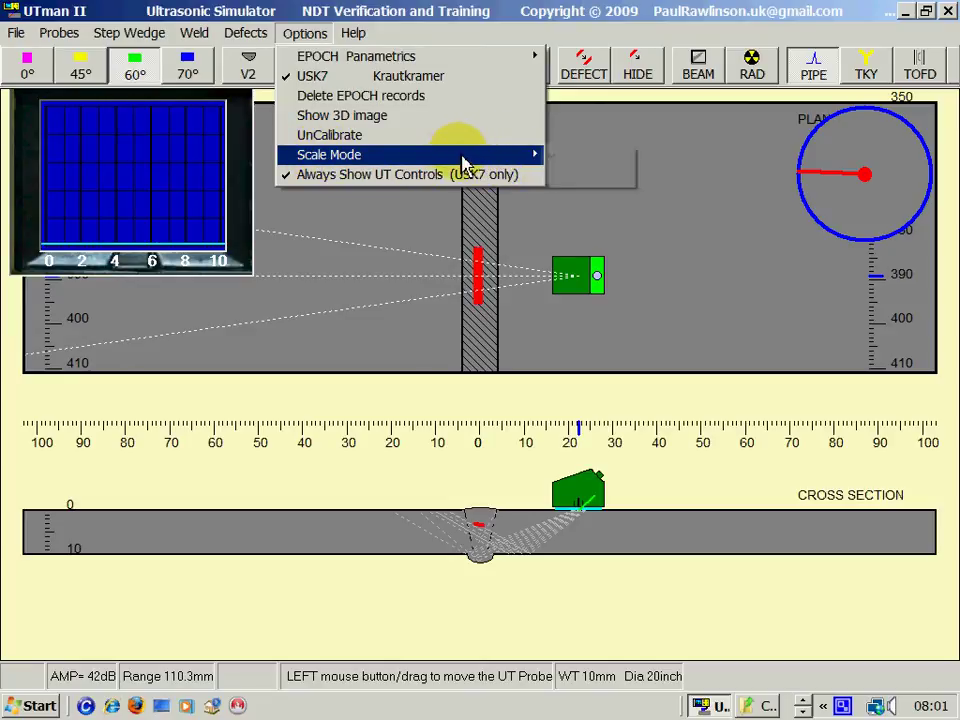
{"action": "left_click", "coordinate": [305, 36]}
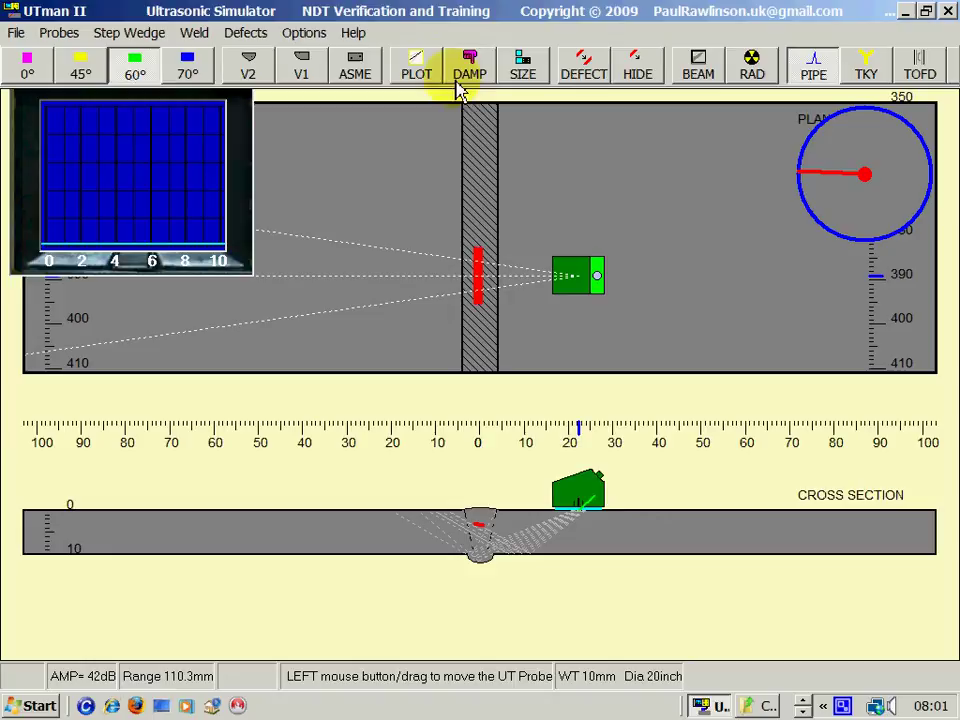
Step: Show the USK7 controls, leave Always Show UT Controls off, and bring up Help
{"action": "left_click", "coordinate": [538, 71]}
{"action": "left_click", "coordinate": [305, 36]}
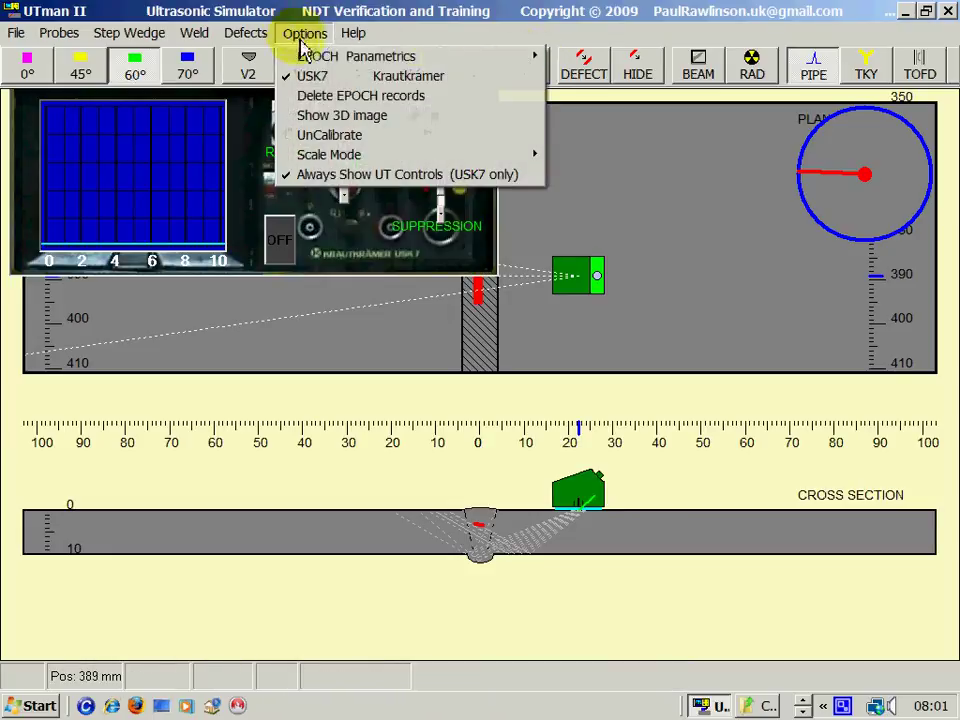
{"action": "left_click", "coordinate": [320, 173]}
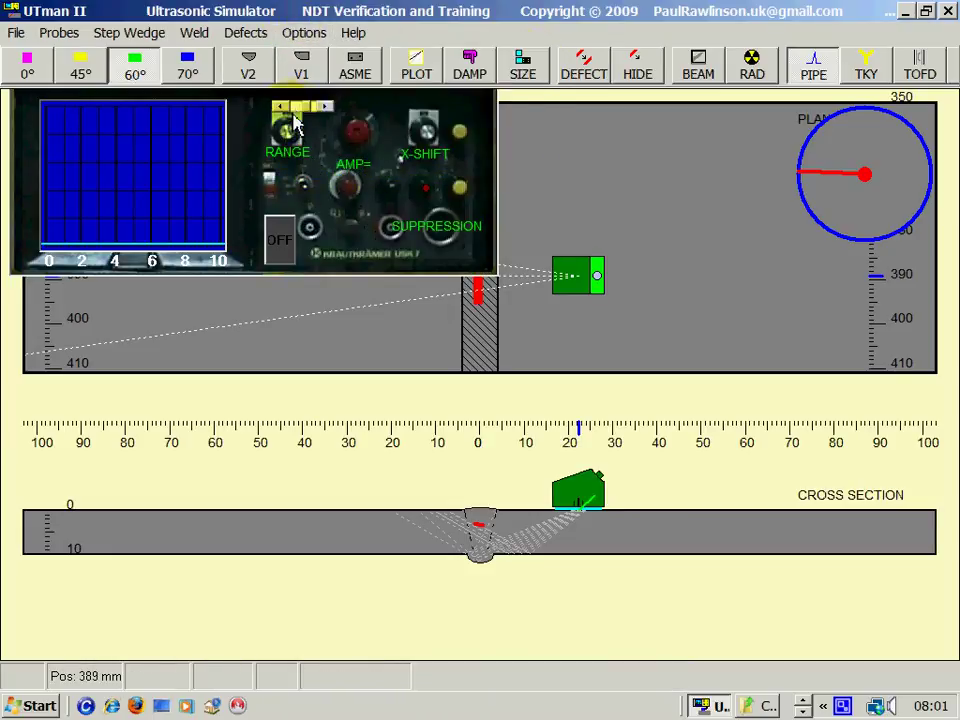
{"action": "left_click", "coordinate": [305, 34]}
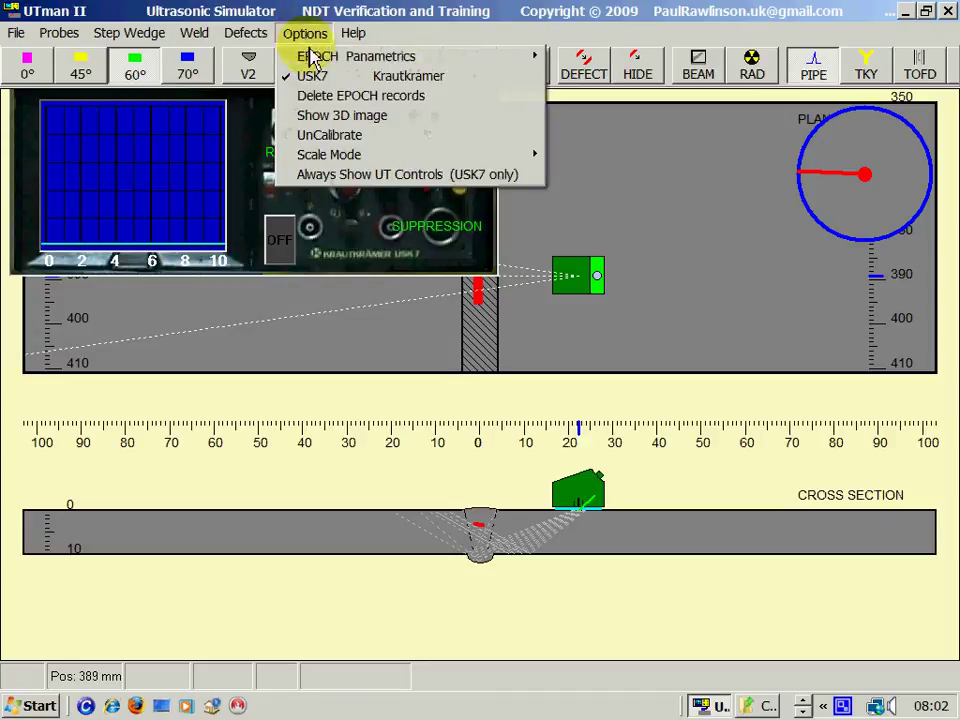
{"action": "left_click", "coordinate": [335, 175]}
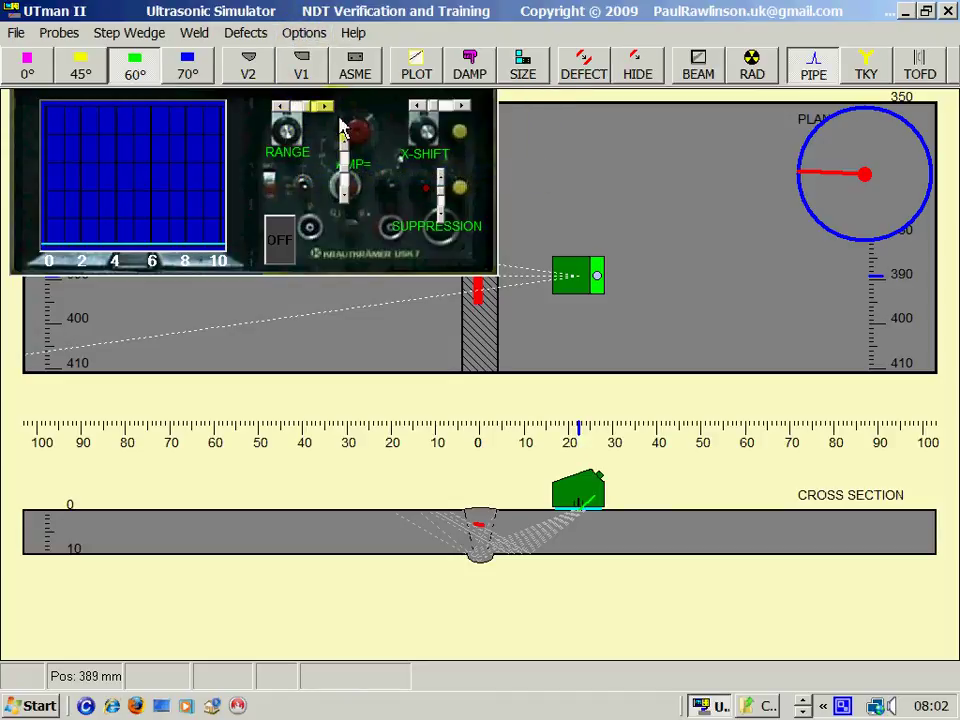
{"action": "left_click", "coordinate": [304, 34]}
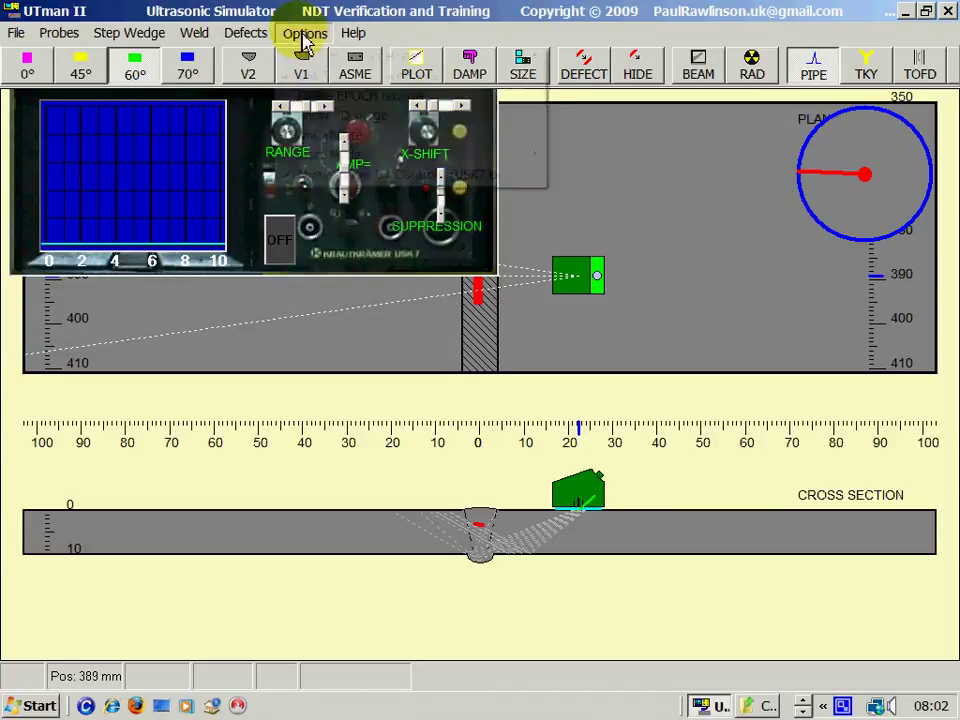
{"action": "left_click", "coordinate": [330, 176]}
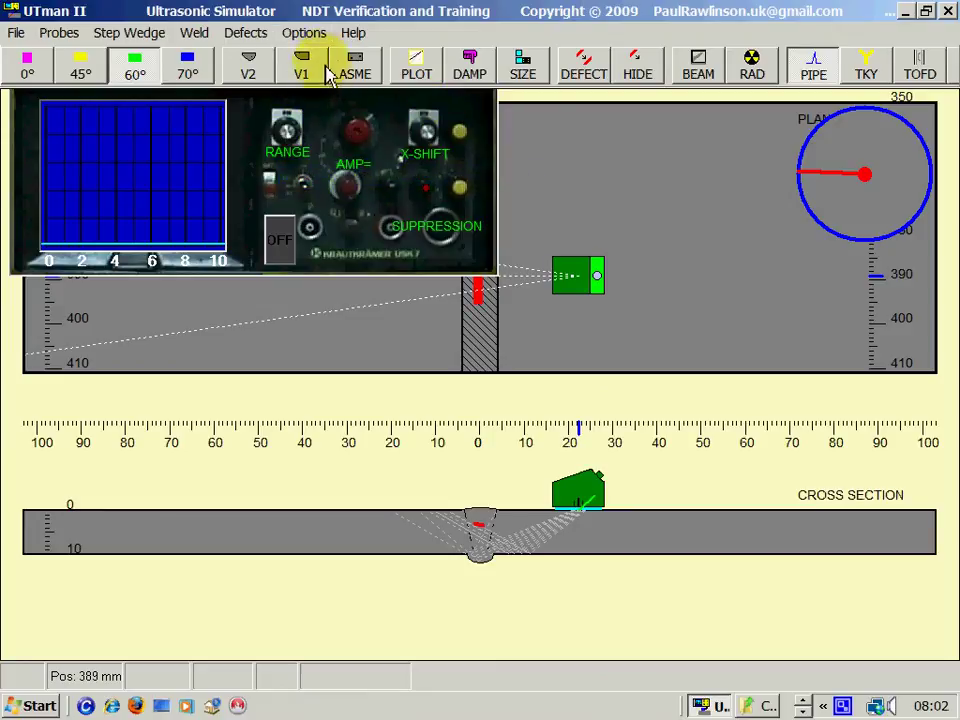
{"action": "left_click", "coordinate": [353, 35]}
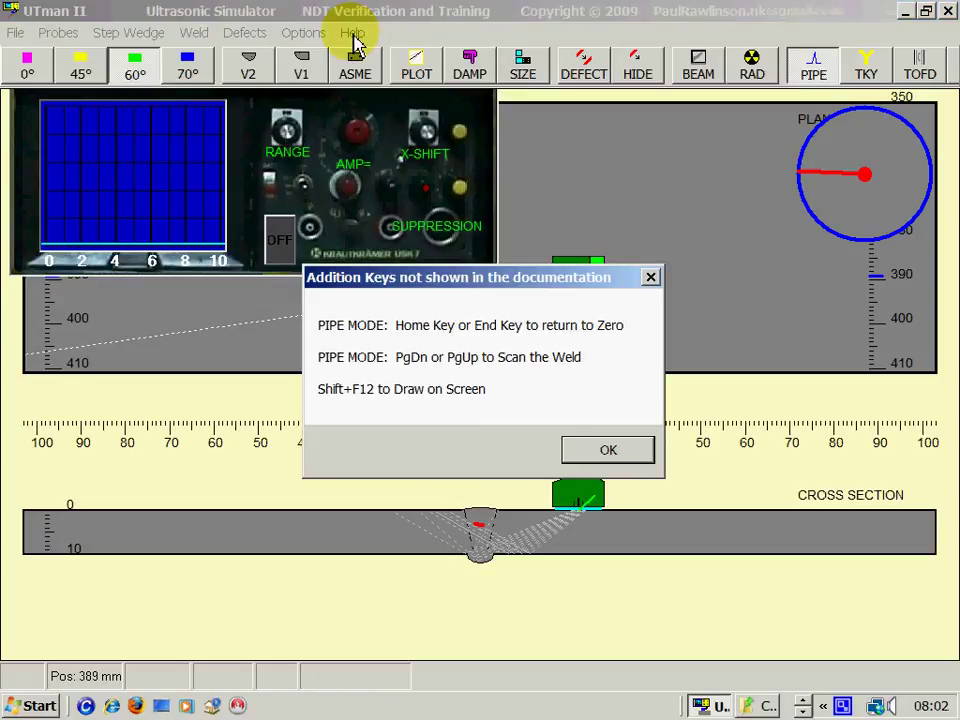
Step: Dismiss the Addition Keys note to open the UTsim Help File's Welcome page
{"action": "left_click", "coordinate": [600, 452]}
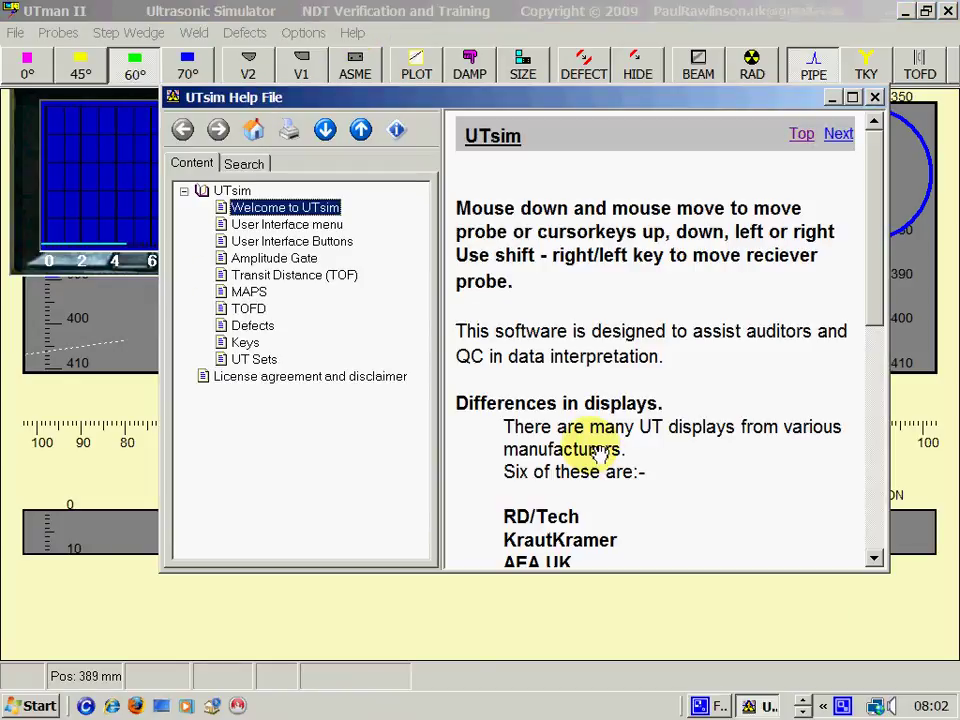